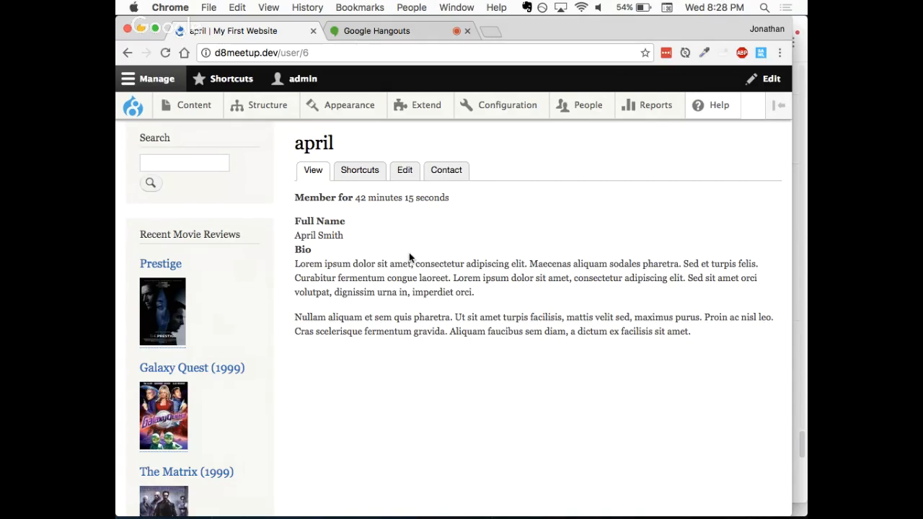
# Step: Open the displayed user account for editing and upload april-profile.jpeg from the Desktop's tmp folder as its picture
pyautogui.click(403, 175)
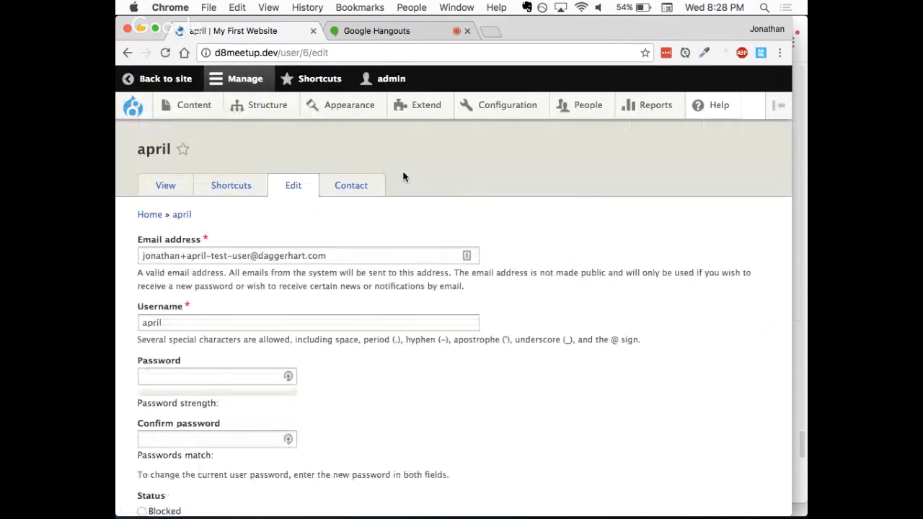
pyautogui.scroll(-2, 396, 202)
pyautogui.scroll(-10, 389, 218)
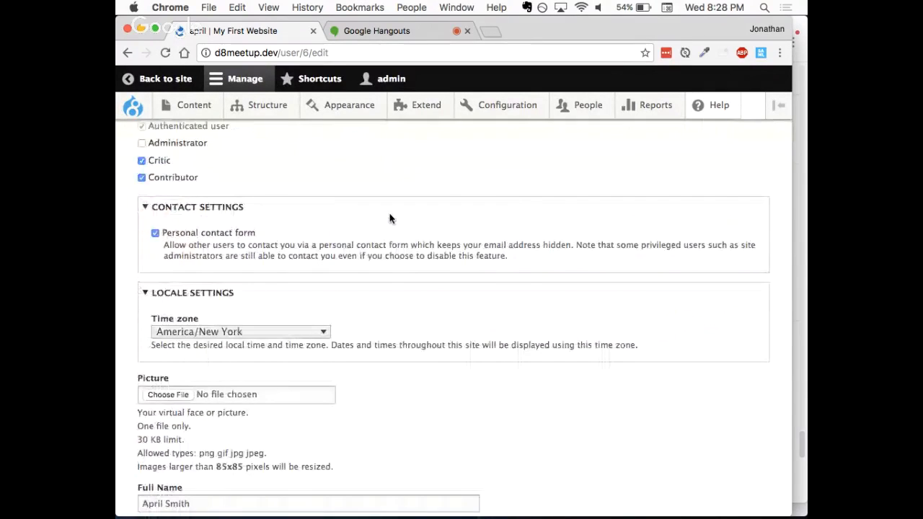
pyautogui.scroll(-5, 389, 219)
pyautogui.scroll(6, 390, 217)
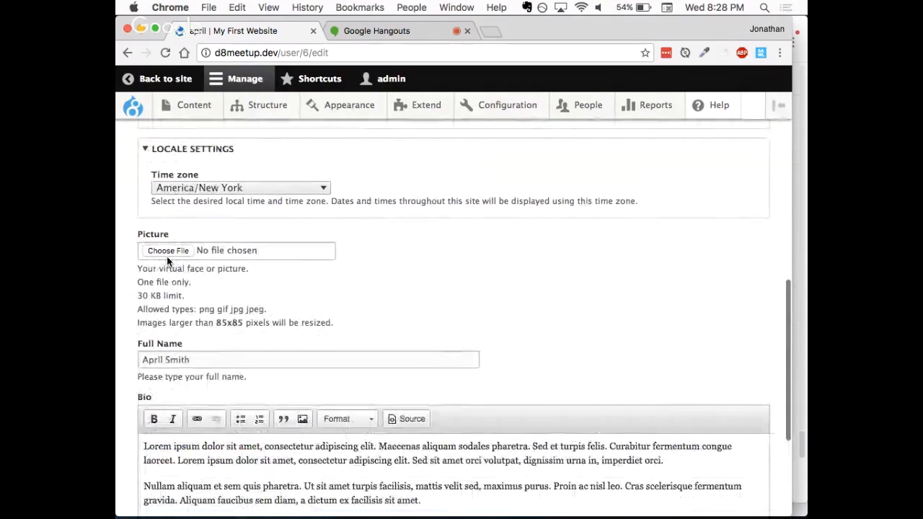
pyautogui.click(170, 251)
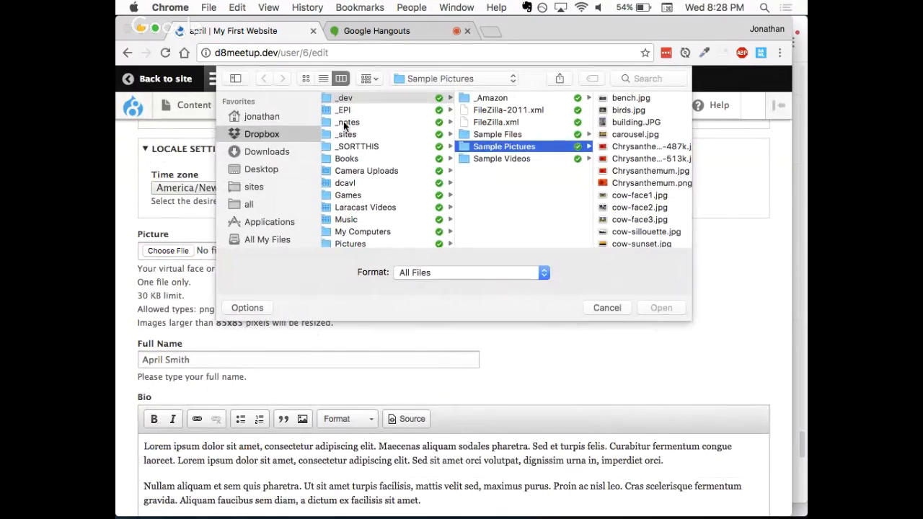
pyautogui.click(267, 170)
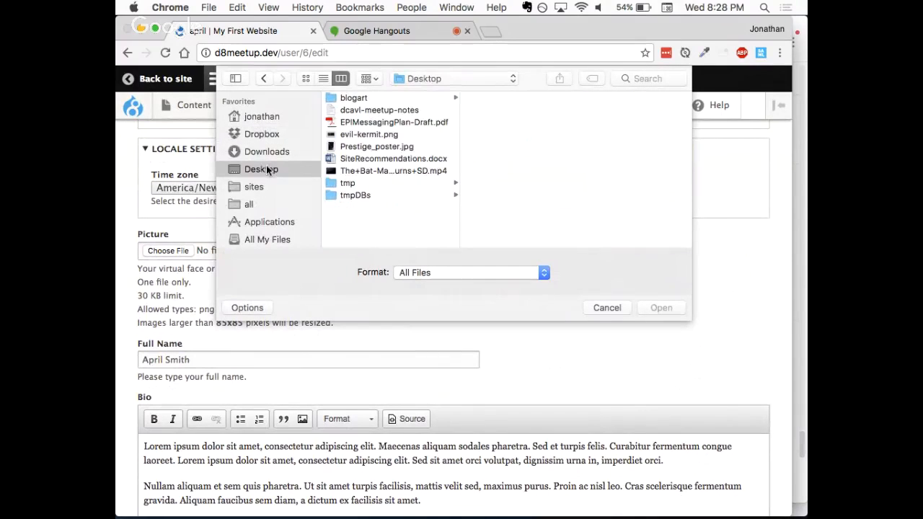
pyautogui.click(372, 183)
pyautogui.click(510, 112)
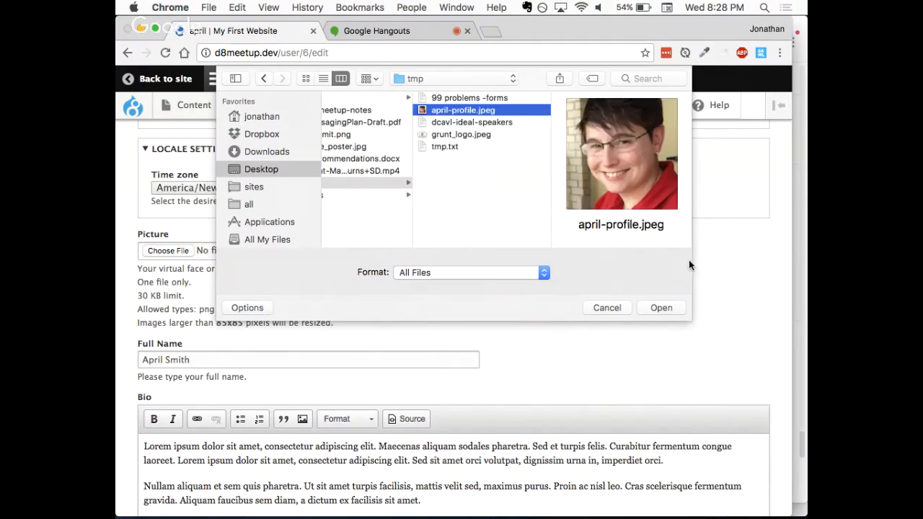
pyautogui.click(658, 308)
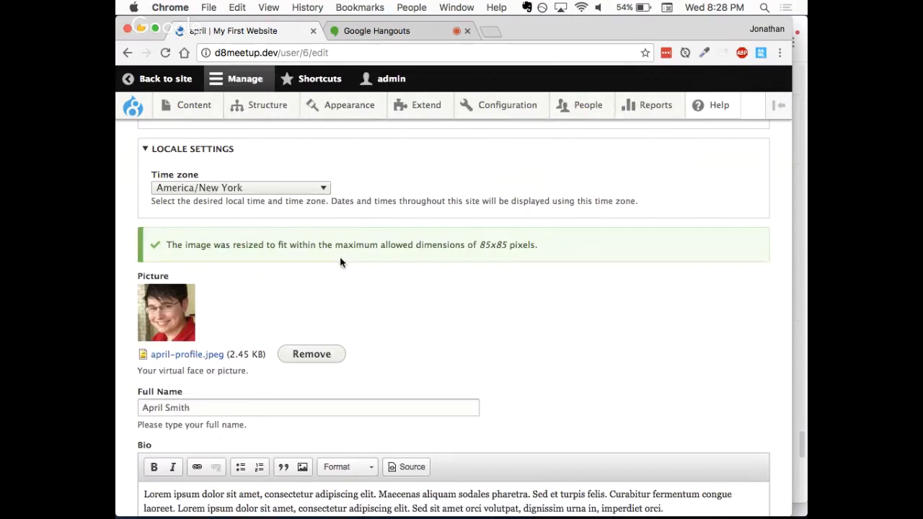
# Step: Save the user account with its new profile picture
pyautogui.scroll(-5, 296, 307)
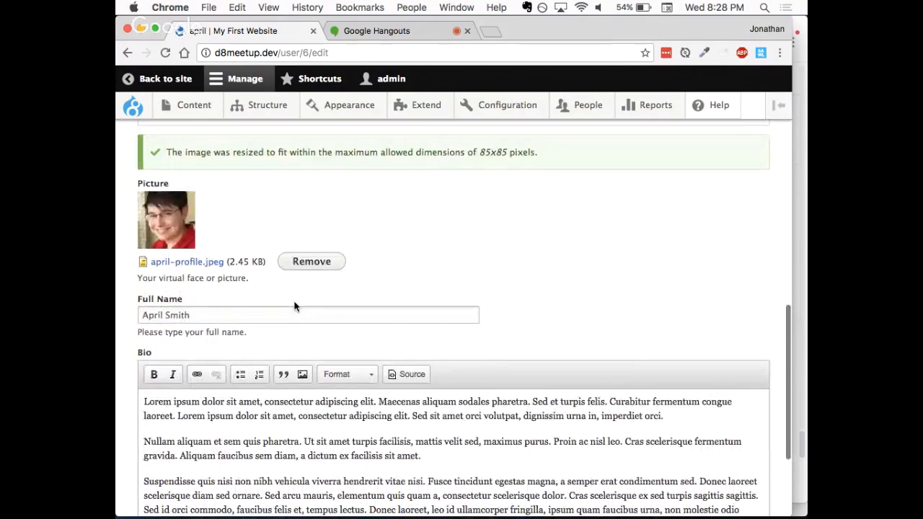
pyautogui.scroll(-2, 294, 306)
pyautogui.click(163, 445)
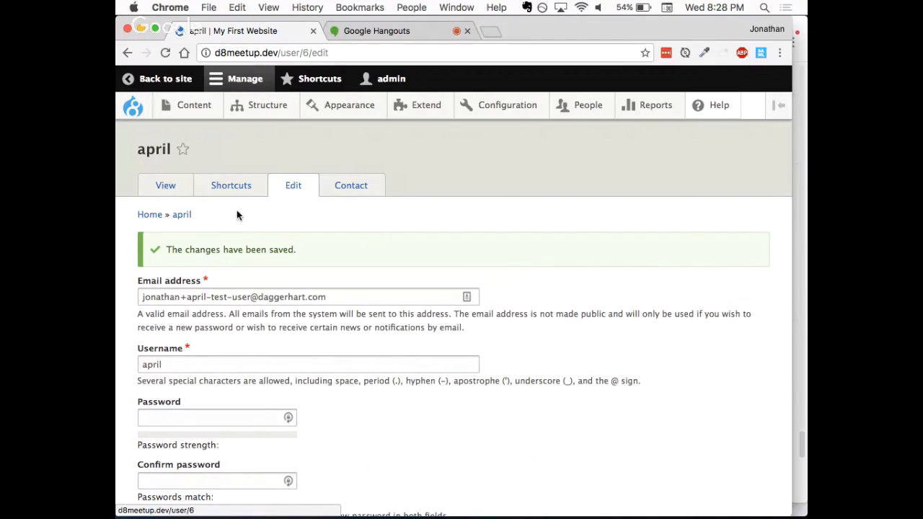
# Step: Open the admin account's own profile for editing and enter the account holder's full name
pyautogui.click(388, 83)
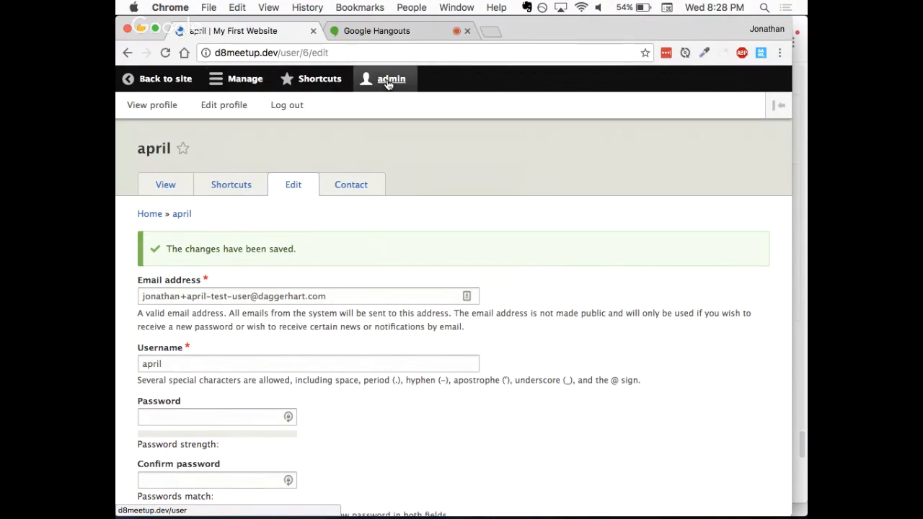
pyautogui.click(228, 106)
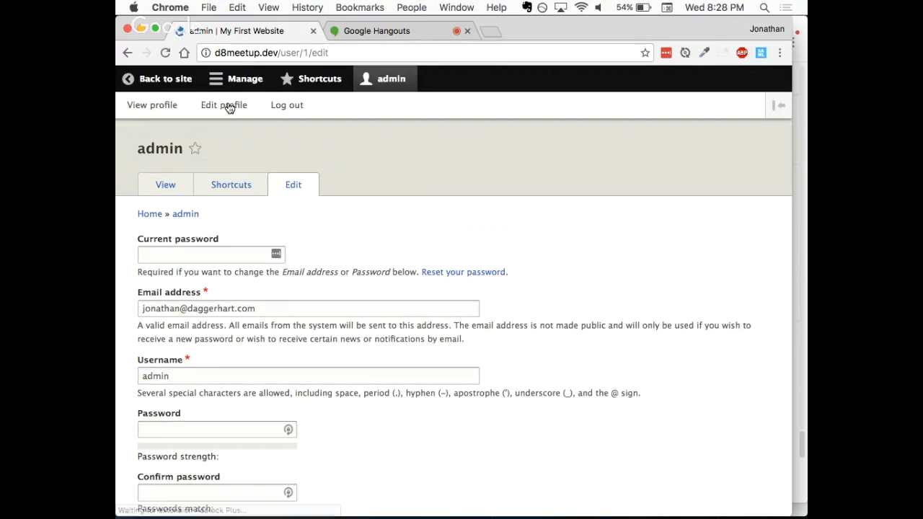
pyautogui.scroll(-10, 331, 273)
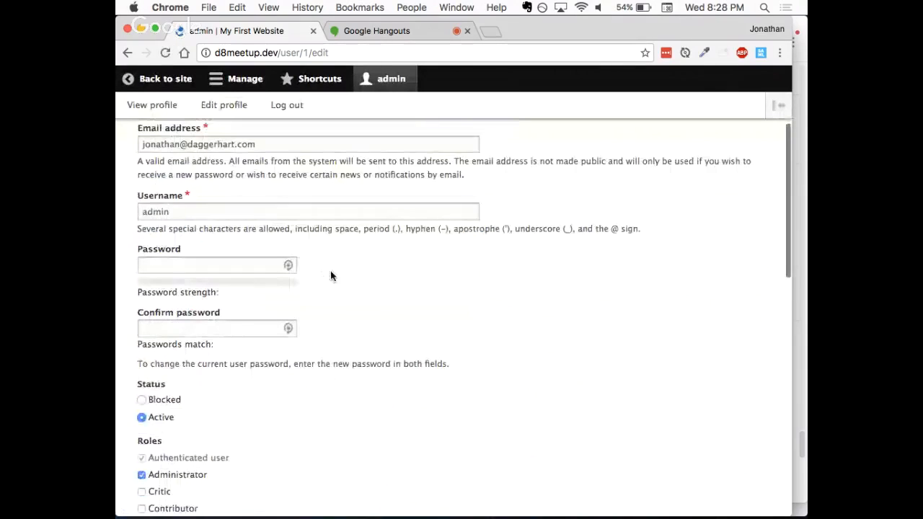
pyautogui.scroll(-12, 330, 274)
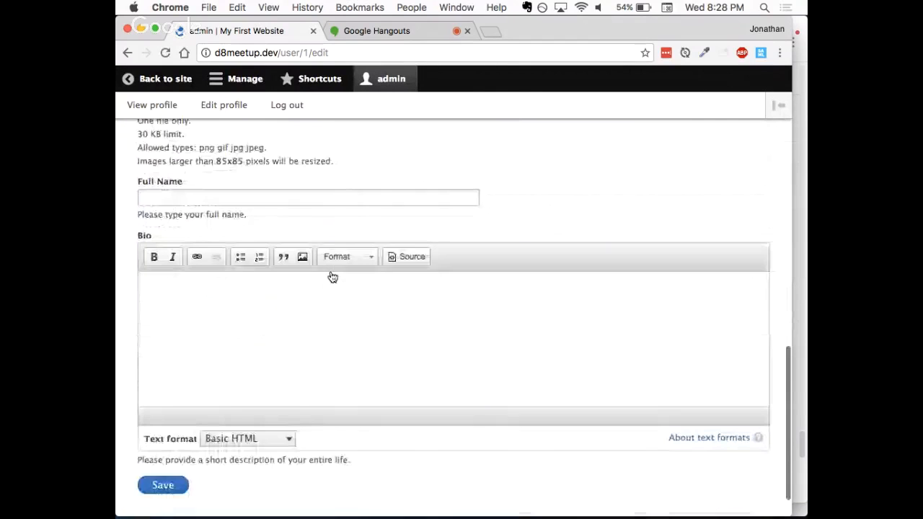
pyautogui.click(211, 194)
pyautogui.write('Jona than')
pyautogui.press('BackSpace')
pyautogui.press('BackSpace')
pyautogui.press('BackSpace')
pyautogui.press('BackSpace')
pyautogui.press('BackSpace')
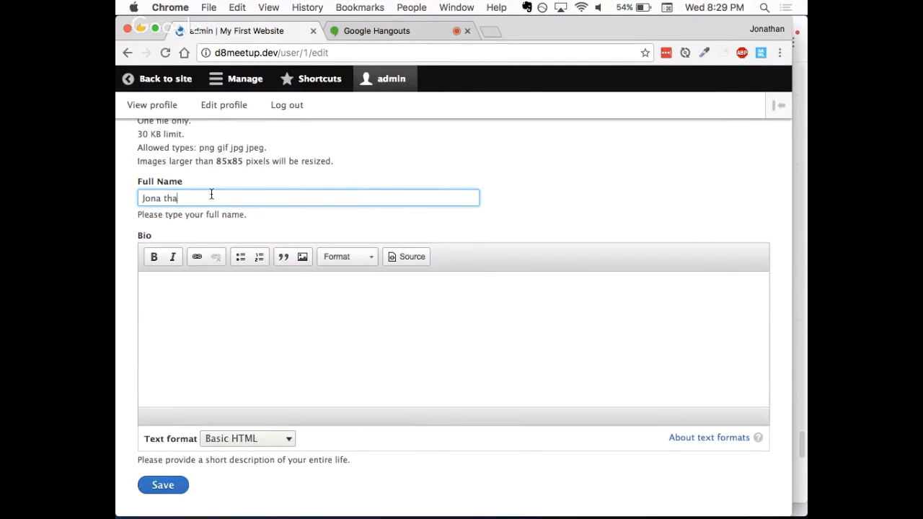
pyautogui.write('than Daggerh')
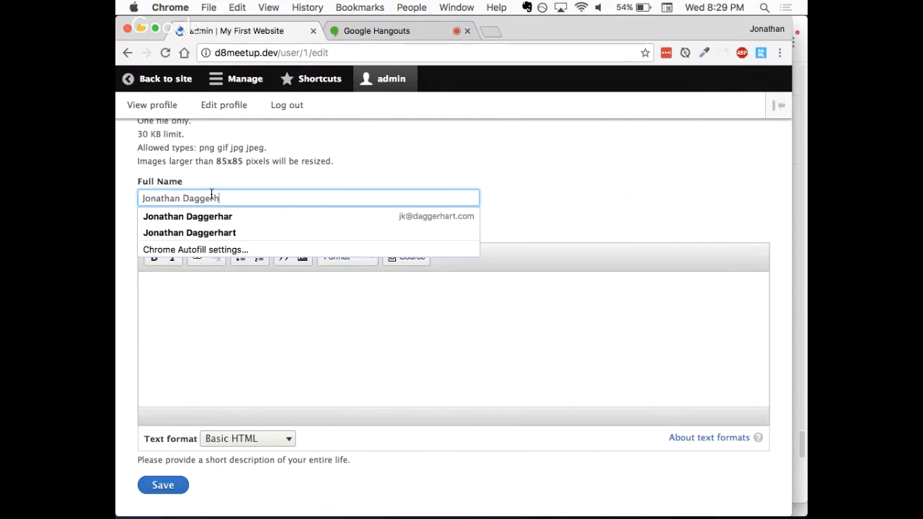
pyautogui.write('art')
pyautogui.click(374, 137)
# Step: Try to upload cow-face2.jpg from Dropbox's _dev/Sample Pictures folder as the admin account's picture
pyautogui.scroll(2, 355, 174)
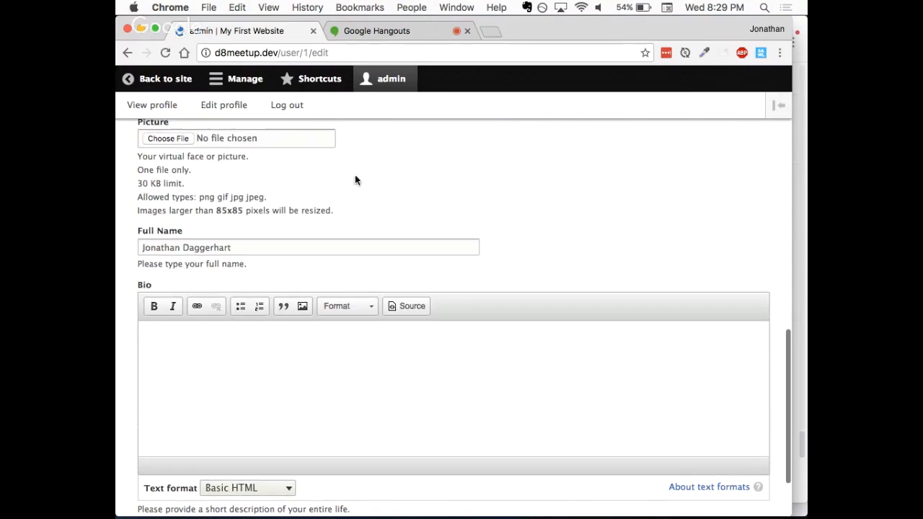
pyautogui.click(153, 136)
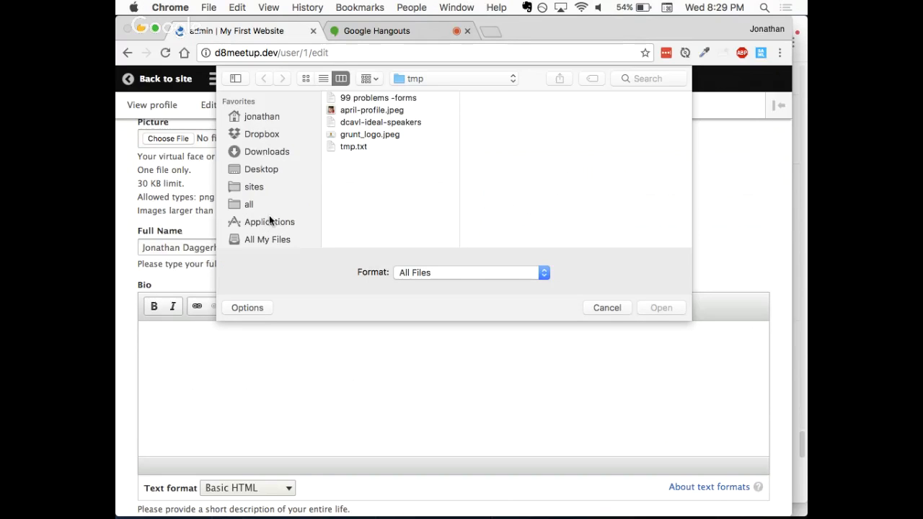
pyautogui.scroll(-1, 269, 217)
pyautogui.scroll(1, 269, 217)
pyautogui.click(259, 135)
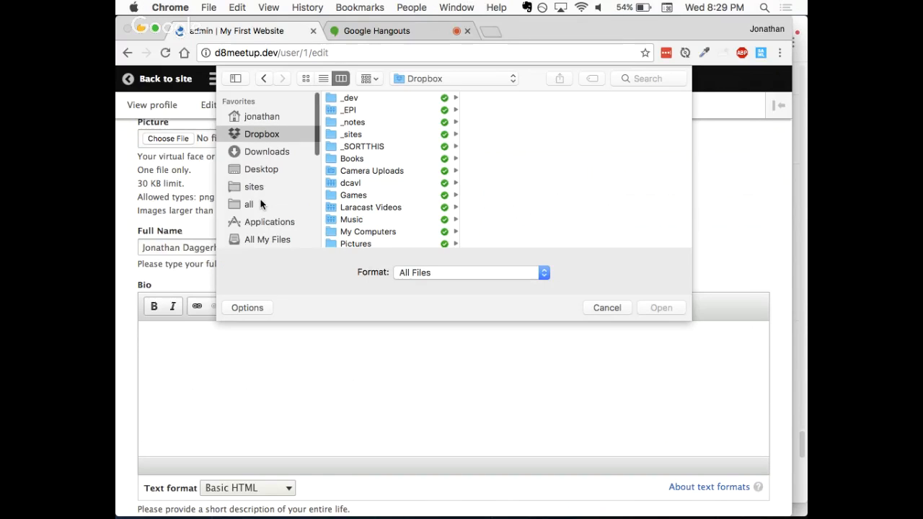
pyautogui.click(370, 100)
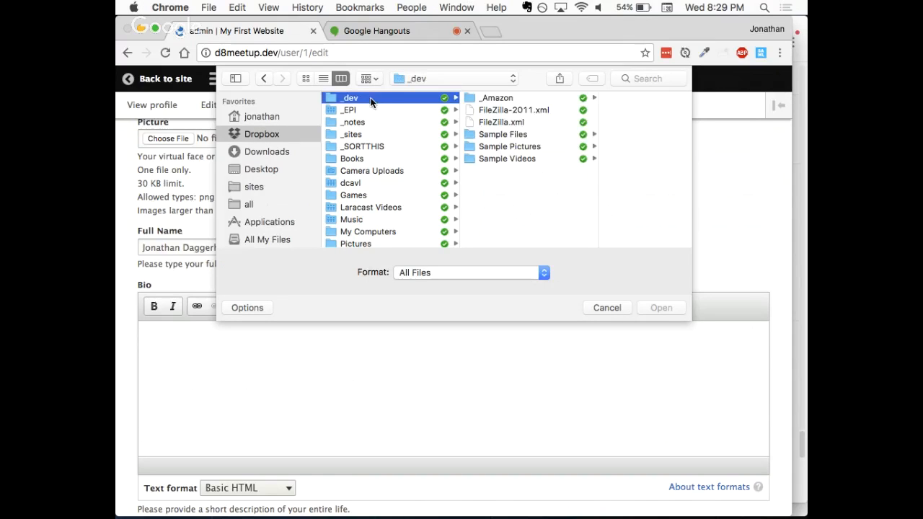
pyautogui.click(533, 146)
pyautogui.click(609, 183)
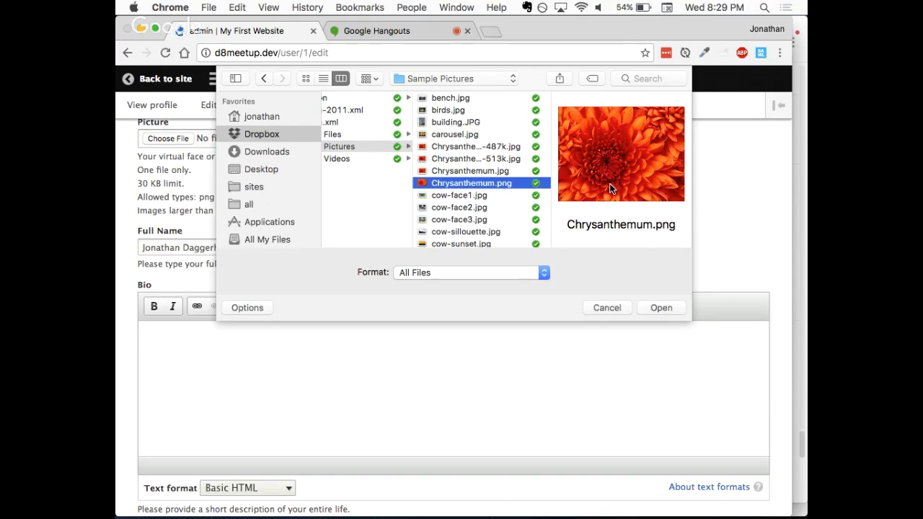
pyautogui.scroll(-2, 600, 200)
pyautogui.click(458, 180)
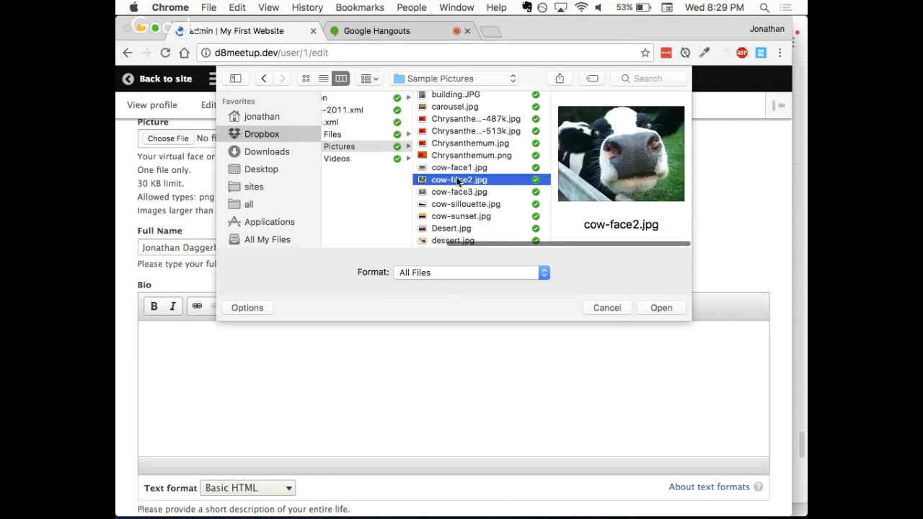
pyautogui.click(670, 308)
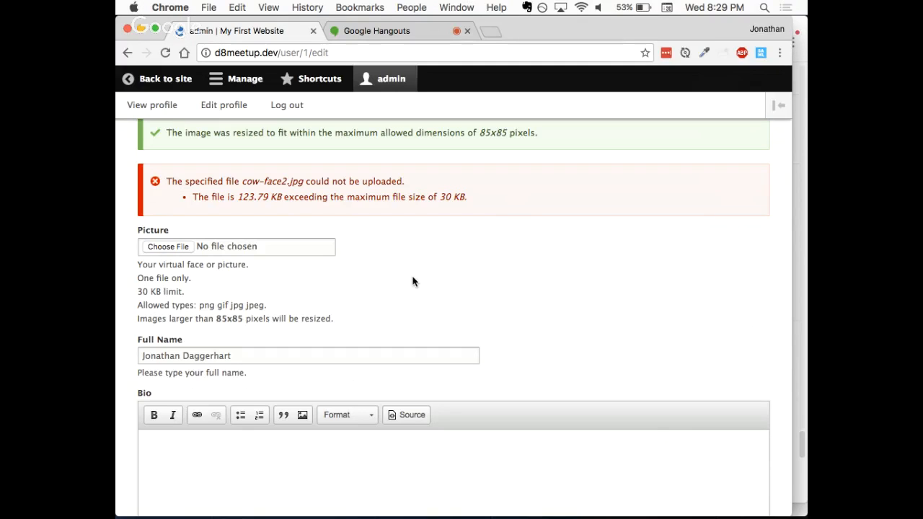
pyautogui.scroll(1, 412, 281)
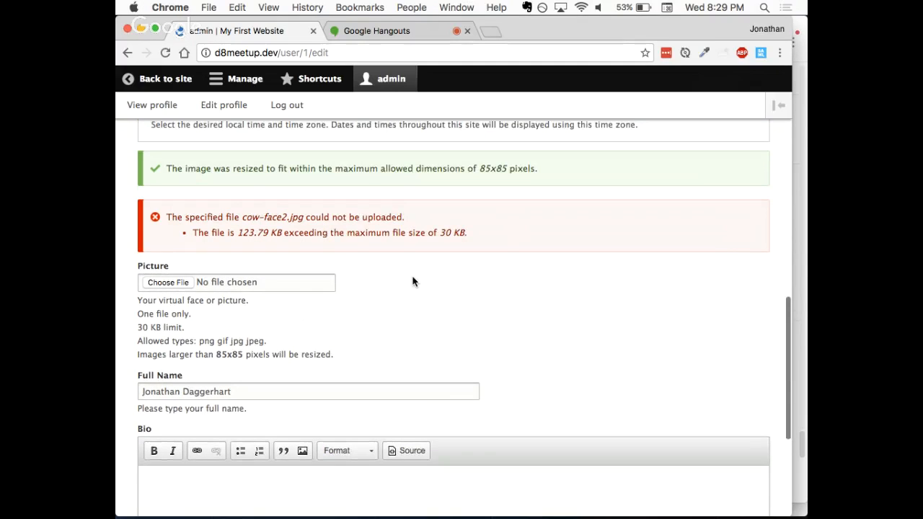
# Step: Leave the admin profile without saving and open the Picture field's settings from the account settings' field list
pyautogui.click(167, 80)
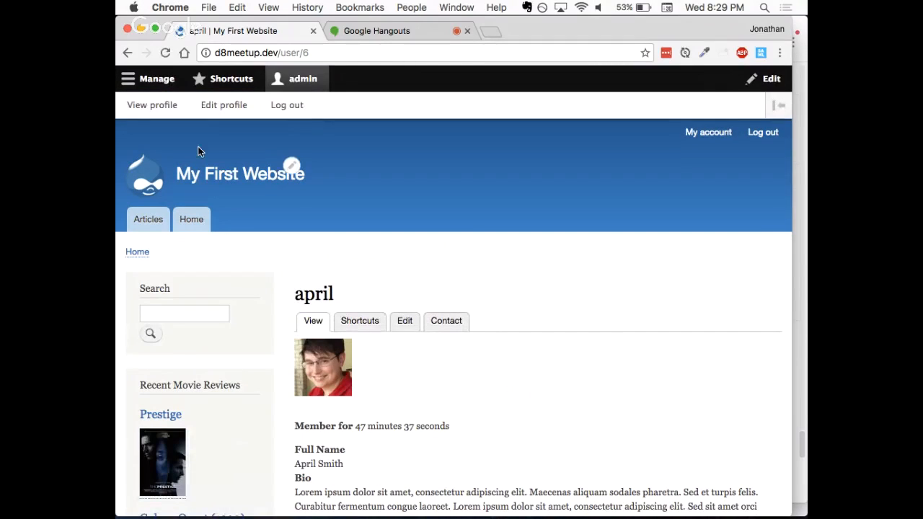
pyautogui.click(161, 81)
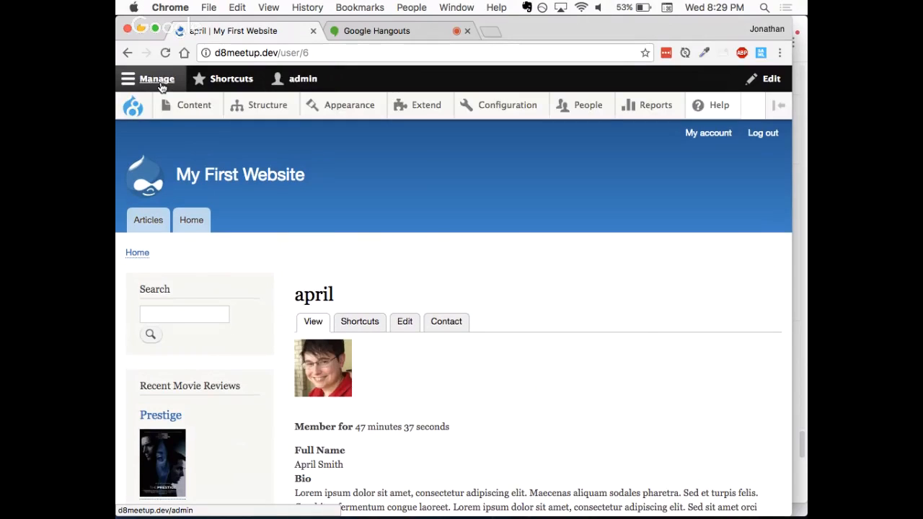
pyautogui.moveTo(514, 109)
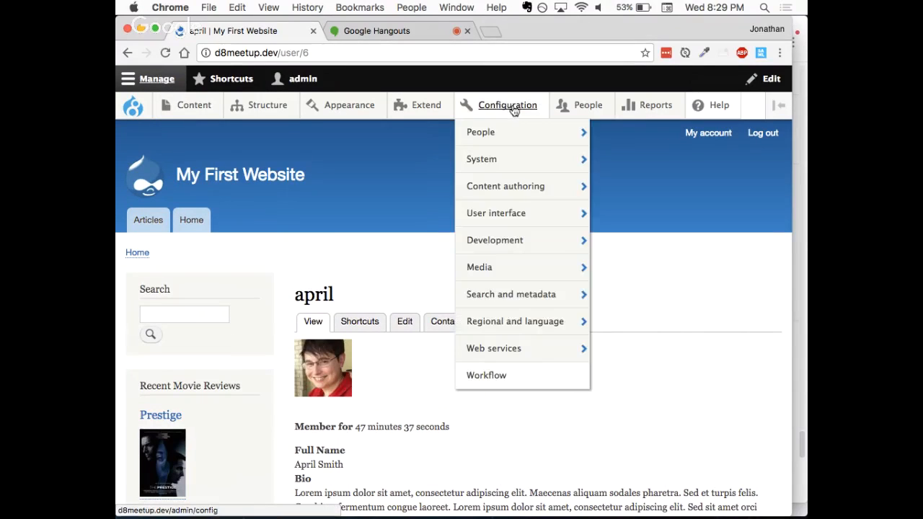
pyautogui.moveTo(513, 130)
pyautogui.moveTo(595, 132)
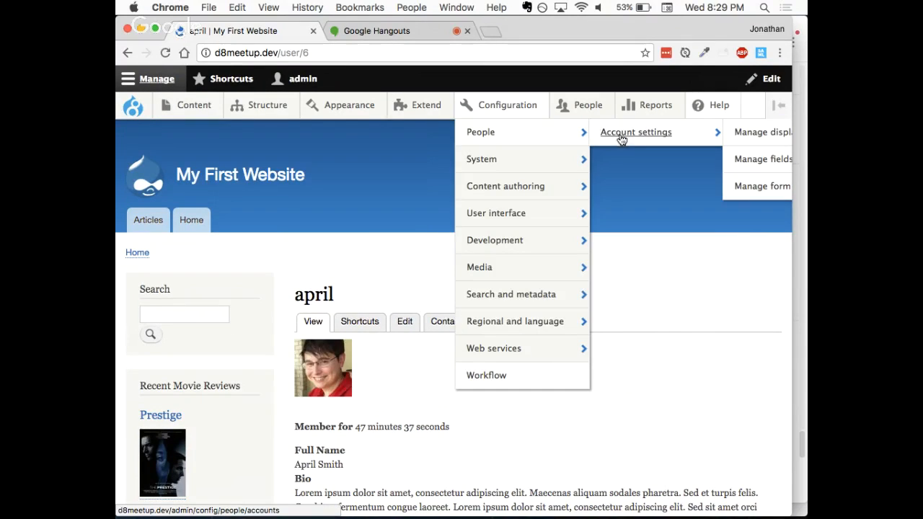
pyautogui.click(761, 161)
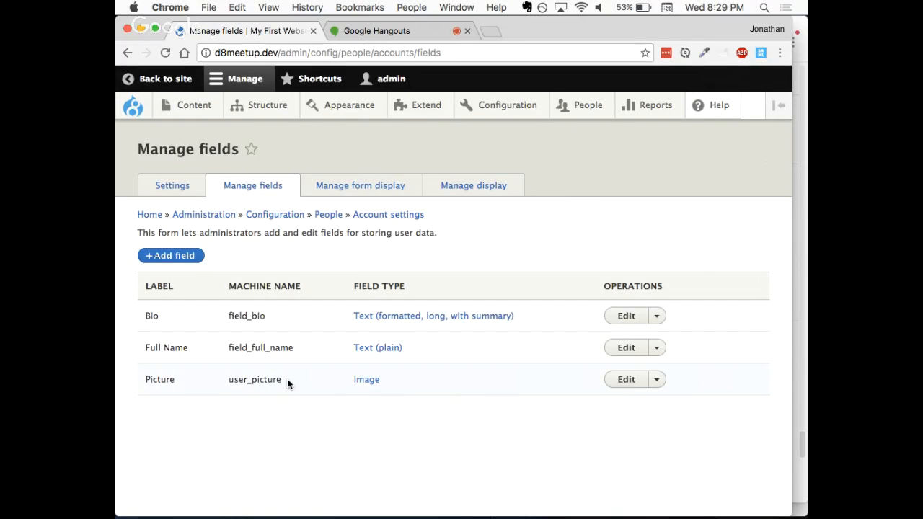
pyautogui.moveTo(287, 380); pyautogui.dragTo(223, 382)
pyautogui.click(263, 420)
pyautogui.click(624, 385)
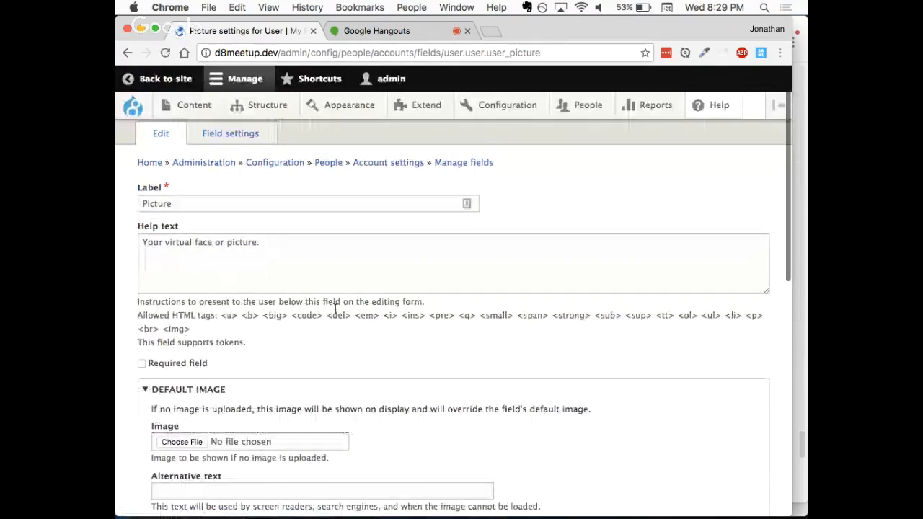
# Step: Review the Picture field's help text, default image, allowed extensions, image resolution limits and maximum upload size
pyautogui.scroll(-2, 335, 308)
pyautogui.scroll(-2, 335, 313)
pyautogui.scroll(3, 334, 313)
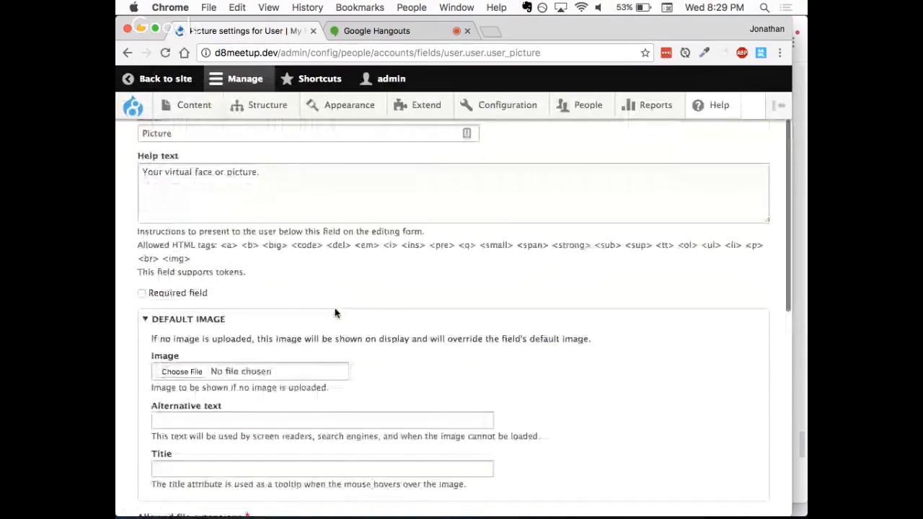
pyautogui.moveTo(214, 204); pyautogui.dragTo(164, 203)
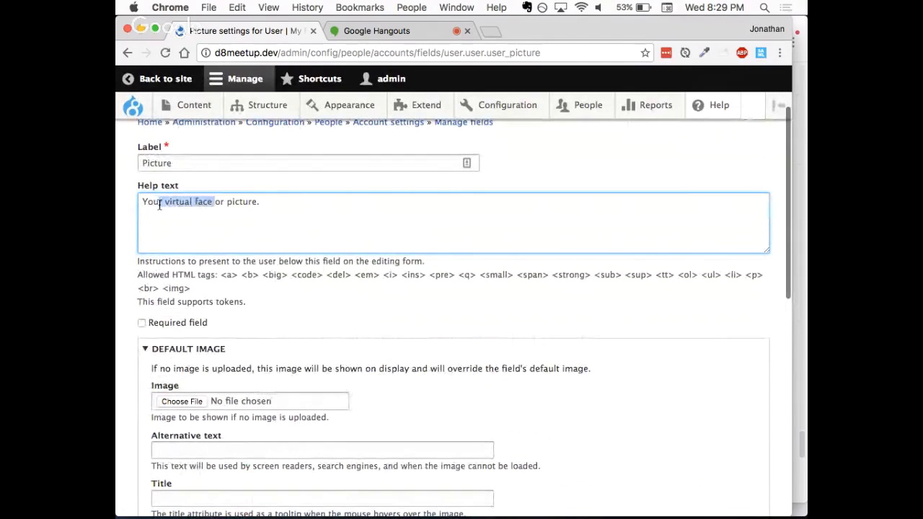
pyautogui.click(321, 318)
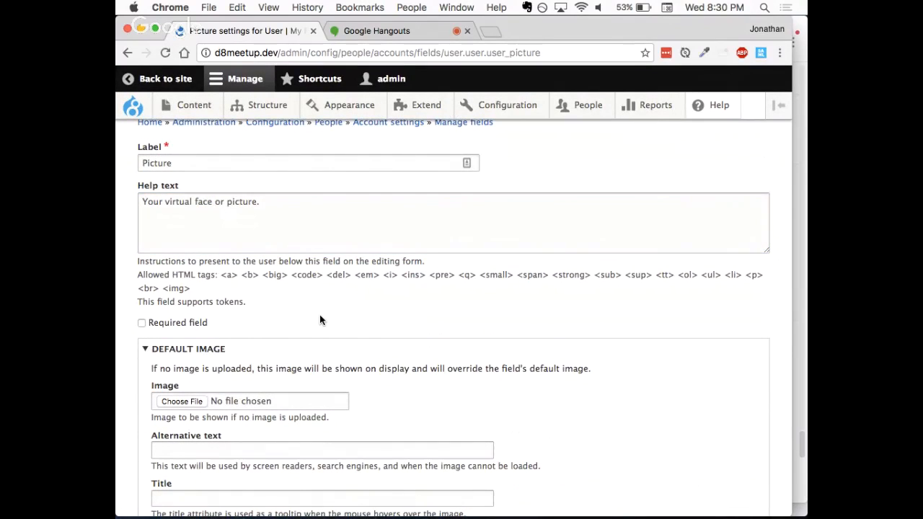
pyautogui.scroll(-5, 321, 317)
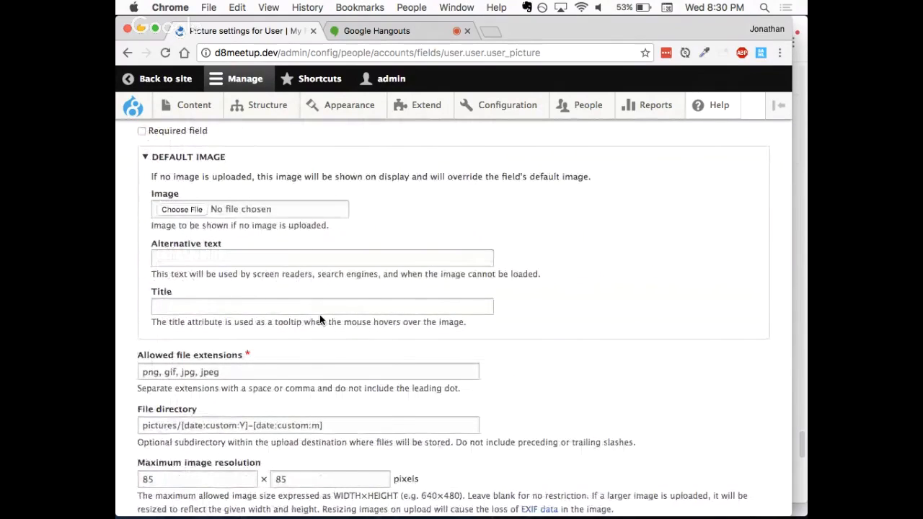
pyautogui.scroll(-5, 320, 315)
pyautogui.scroll(-4, 321, 319)
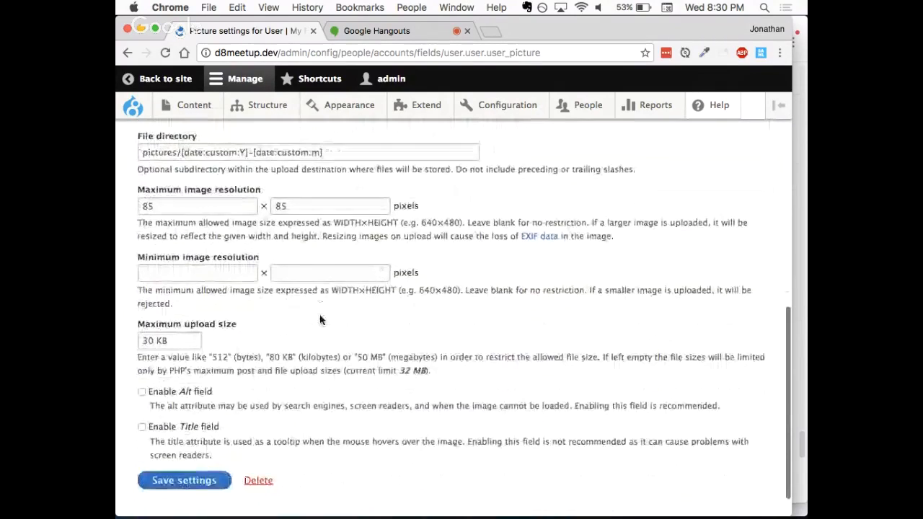
# Step: Clear both the width and height of the Picture field's maximum image resolution
pyautogui.click(180, 209)
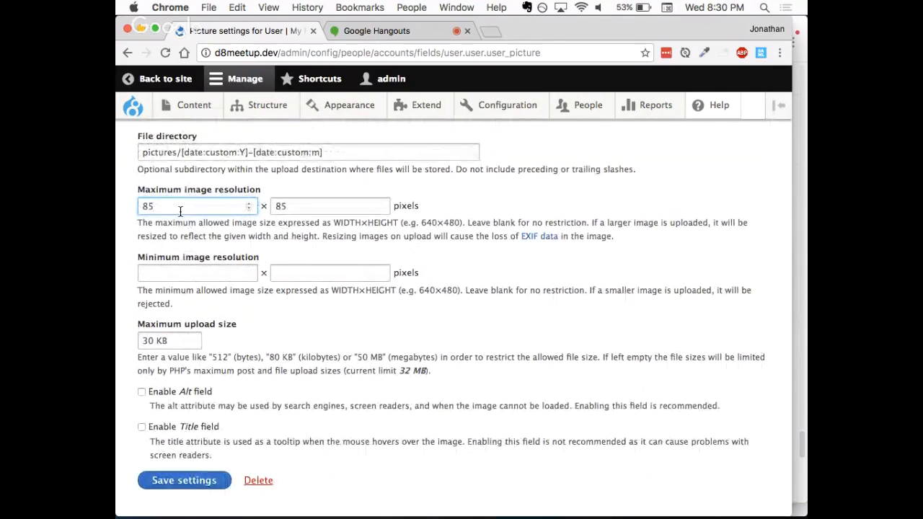
pyautogui.doubleClick(181, 209)
pyautogui.press('BackSpace')
pyautogui.press('Tab')
pyautogui.press('BackSpace')
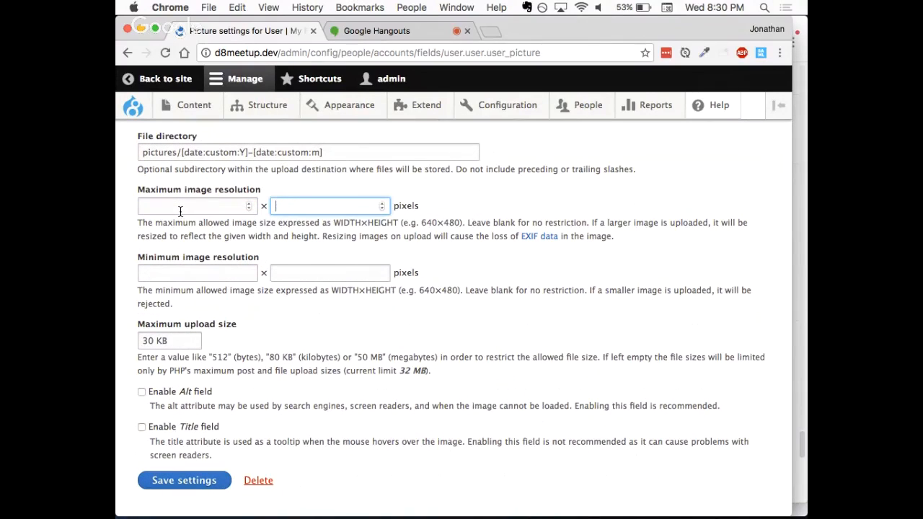
# Step: Set the Picture field's maximum upload size to 250 KB and save its settings
pyautogui.click(246, 328)
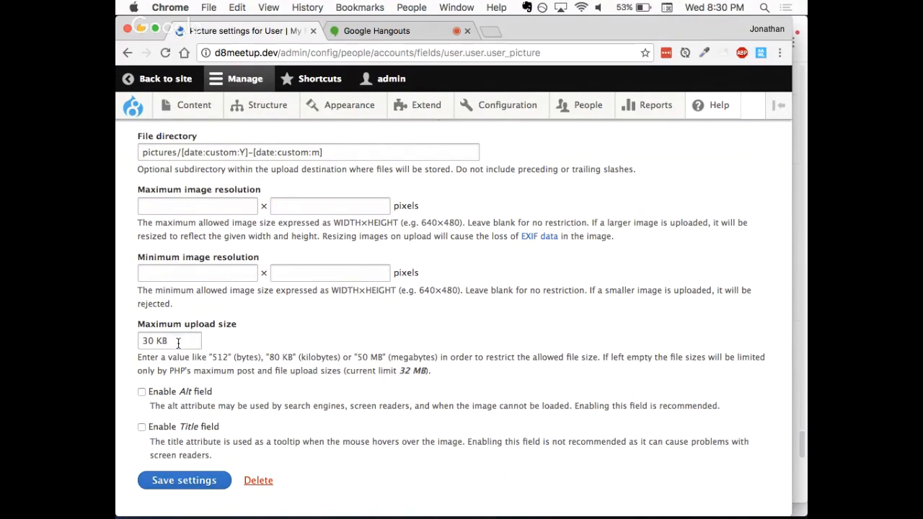
pyautogui.click(151, 342)
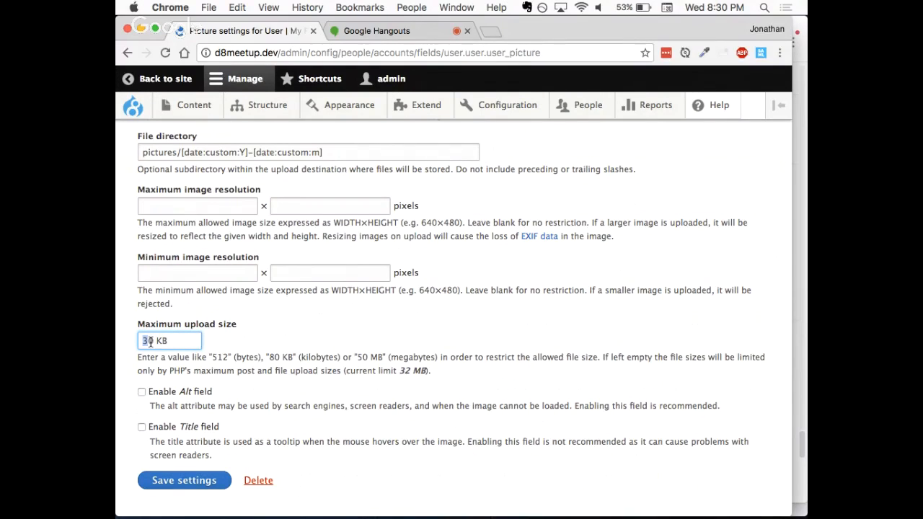
pyautogui.write('0')
pyautogui.press('BackSpace')
pyautogui.write('5')
pyautogui.scroll(-1, 227, 337)
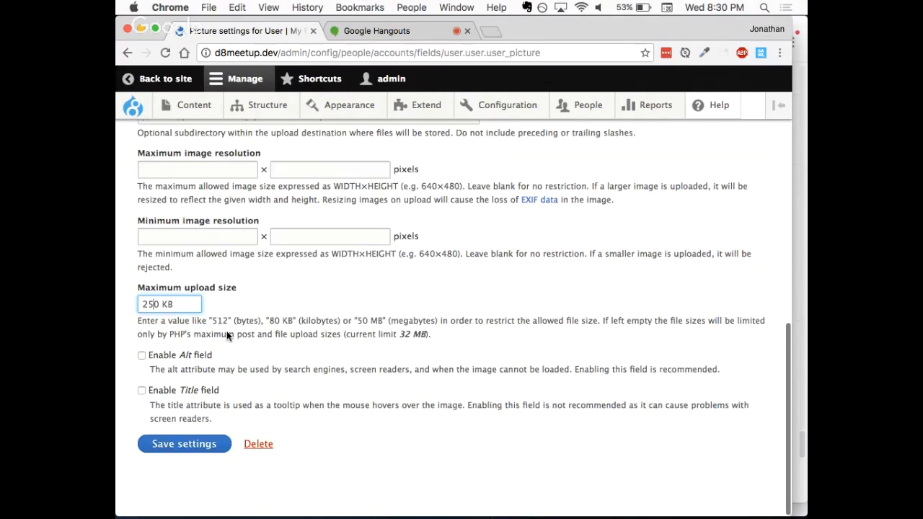
pyautogui.click(189, 444)
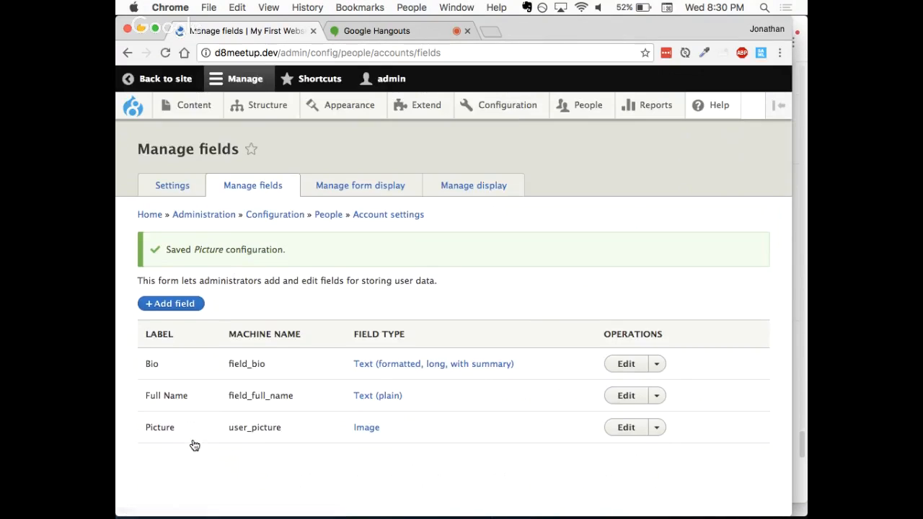
# Step: Open the admin account's own profile for editing and upload cow-face2.jpg from Sample Pictures as its picture
pyautogui.click(389, 78)
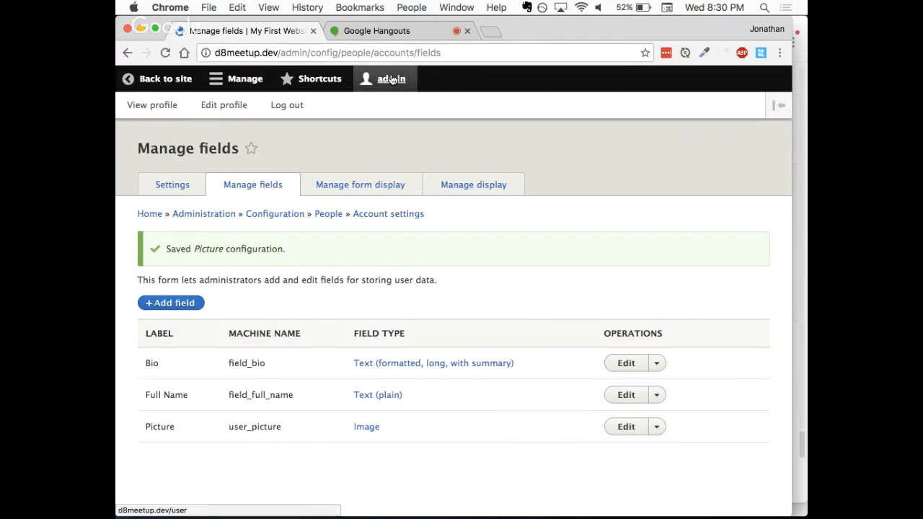
pyautogui.click(231, 106)
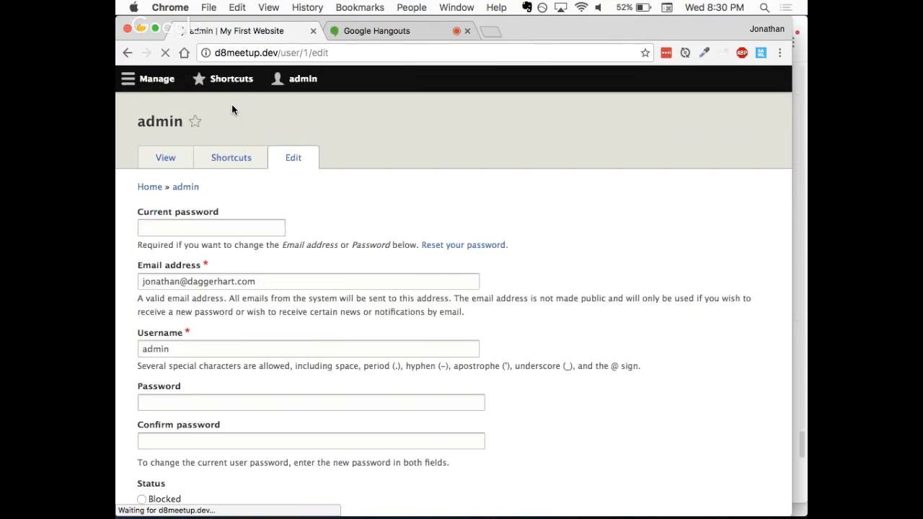
pyautogui.scroll(-5, 361, 272)
pyautogui.scroll(-10, 361, 273)
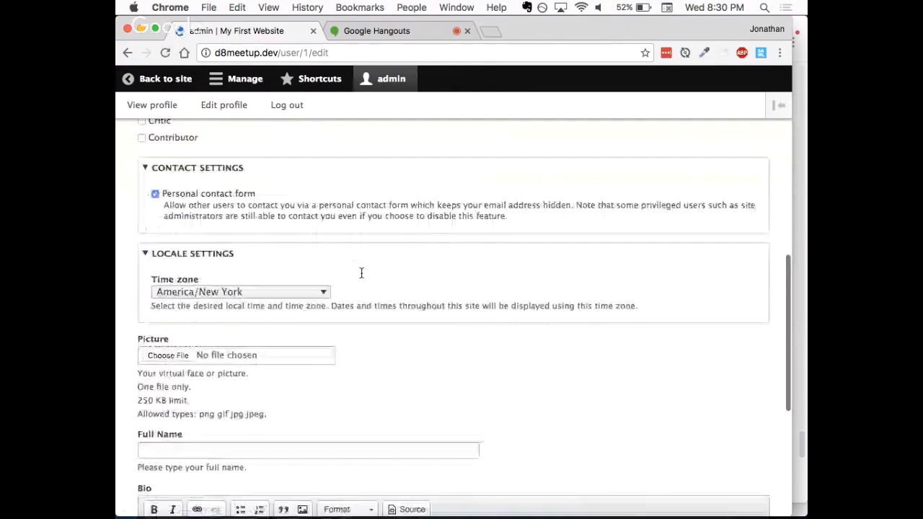
pyautogui.click(167, 181)
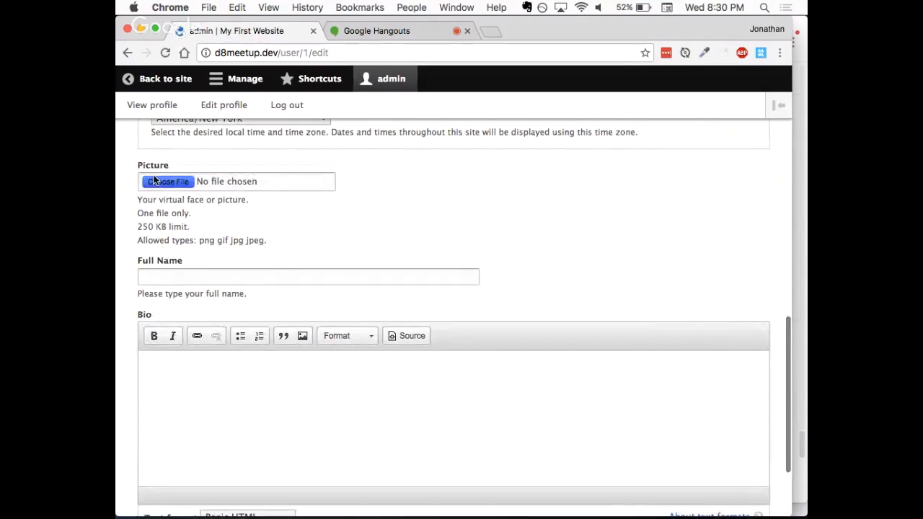
pyautogui.click(367, 207)
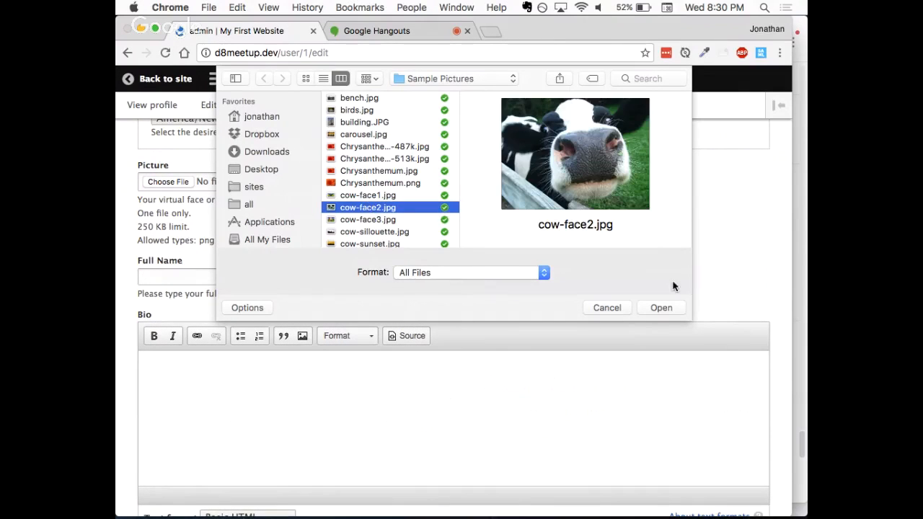
pyautogui.click(661, 308)
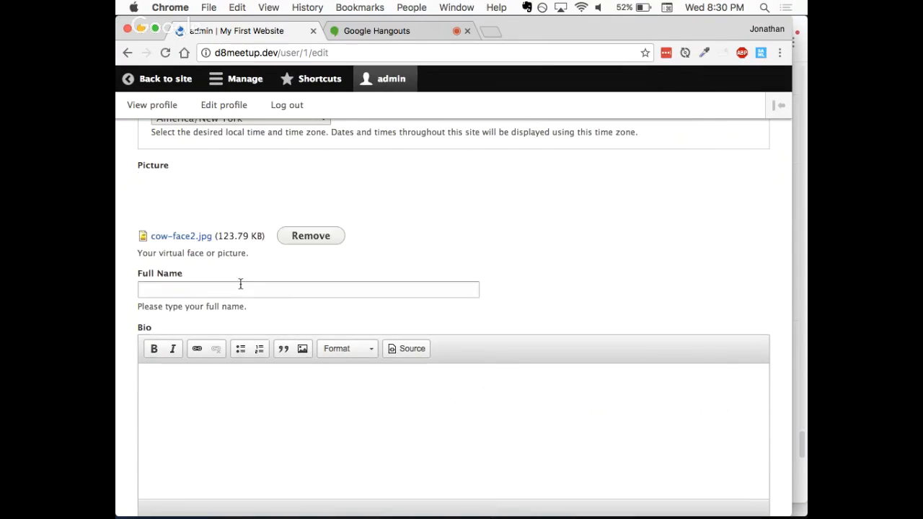
# Step: Enter the account holder's full name, then paste the clipboard into the empty Bio and undo that paste
pyautogui.click(219, 294)
pyautogui.write('Jonathan Daggerhart')
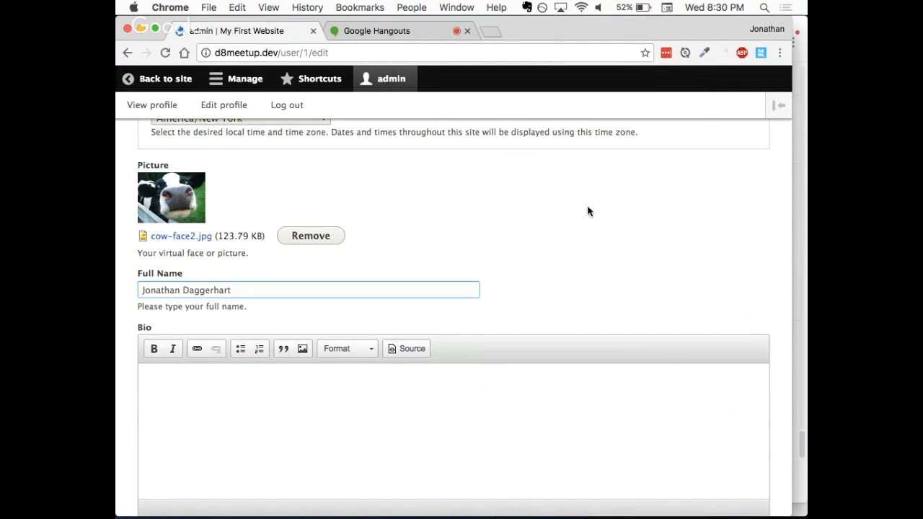
pyautogui.scroll(-3, 394, 238)
pyautogui.click(318, 337)
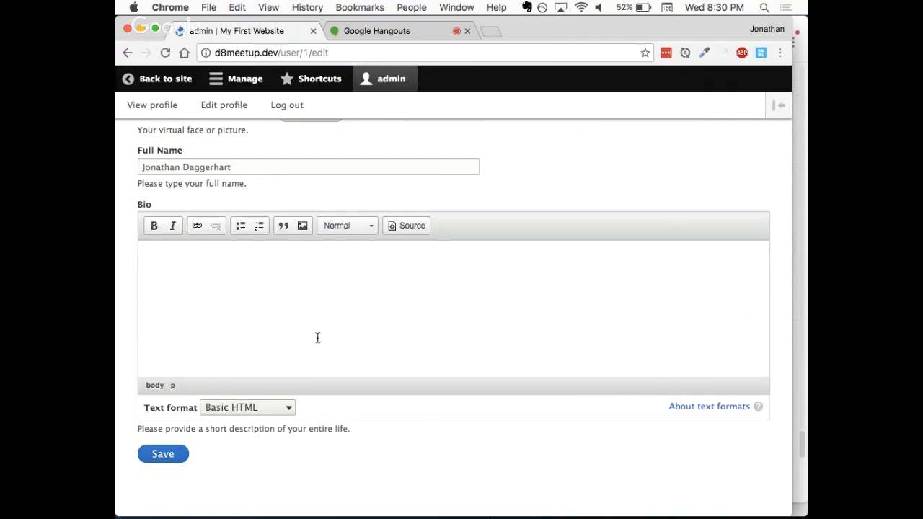
pyautogui.press('super+v')
pyautogui.press('super+z')
# Step: Search the web for lipsum in a new tab and copy the "Why do we use it?" section from lipsum.com
pyautogui.press('super+t')
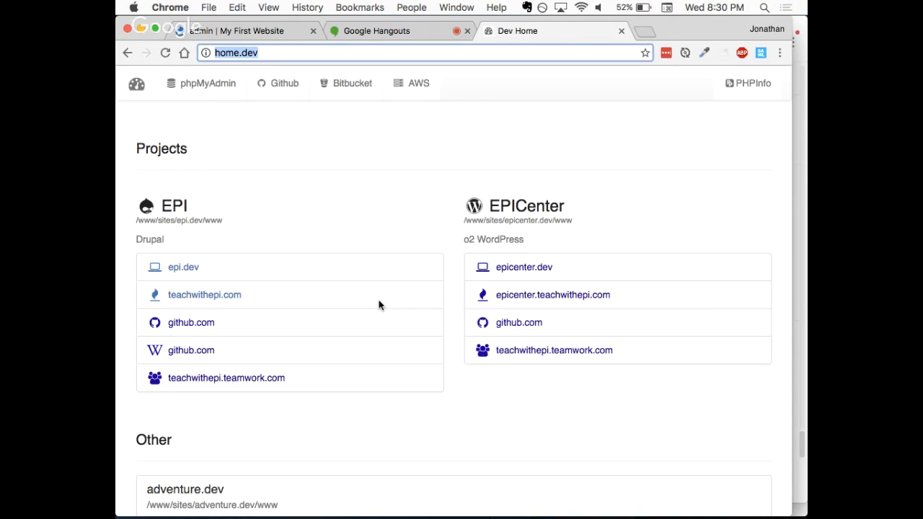
pyautogui.write('lipsum')
pyautogui.press('Return')
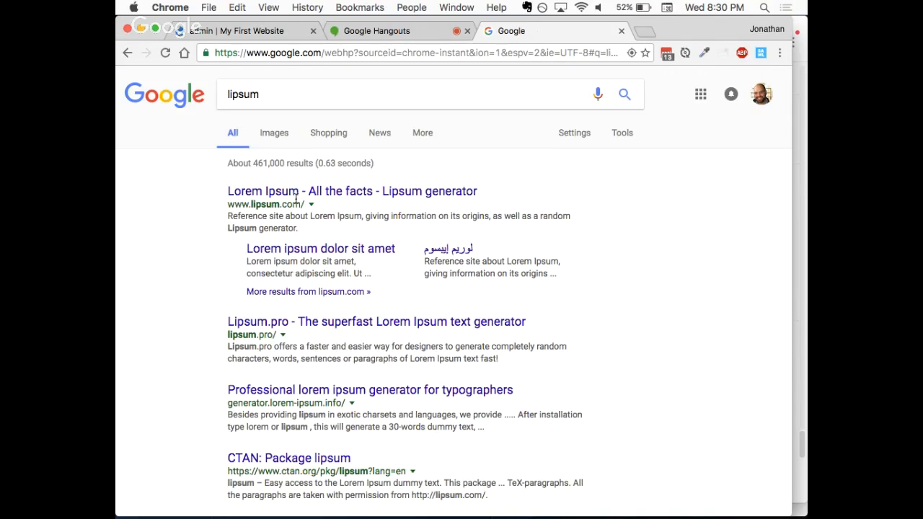
pyautogui.click(295, 193)
pyautogui.moveTo(462, 261); pyautogui.dragTo(600, 408)
pyautogui.press('super+c')
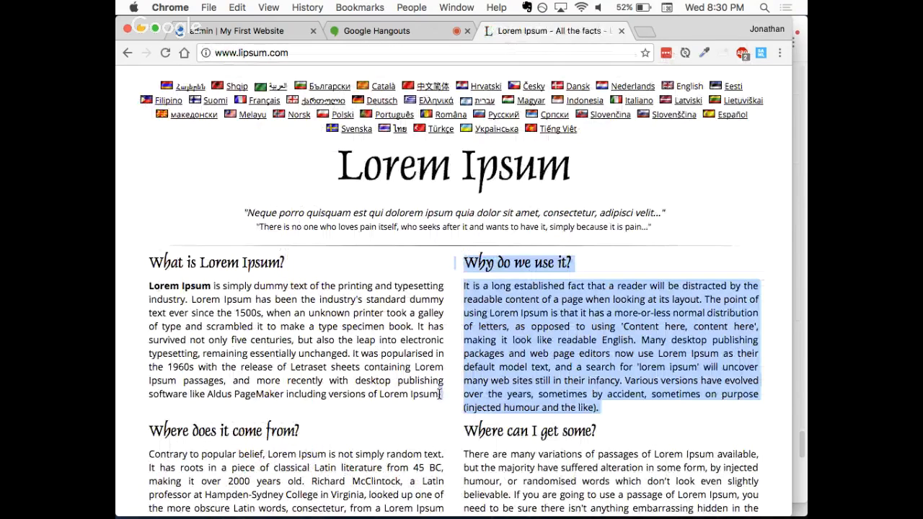
# Step: Paste the copied text into the admin profile's Bio and delete its "Why do we use it?" heading
pyautogui.click(238, 31)
pyautogui.press('super+v')
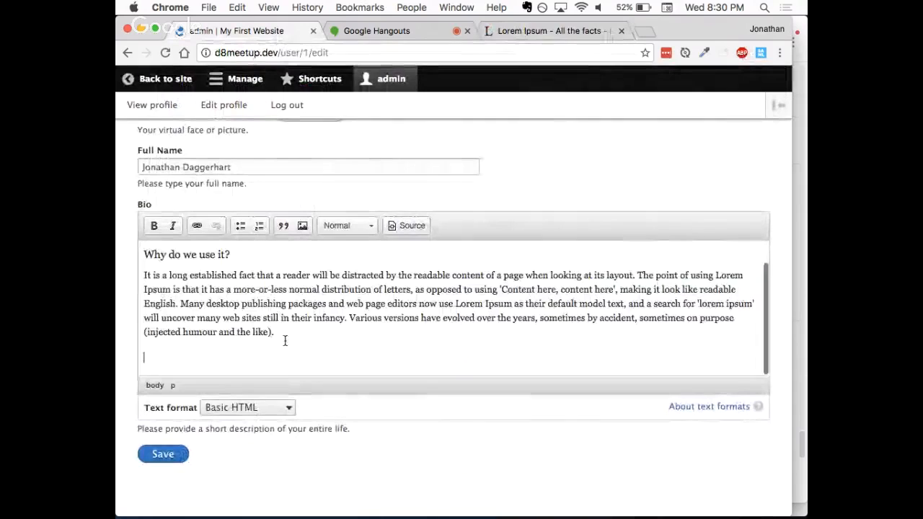
pyautogui.click(145, 256)
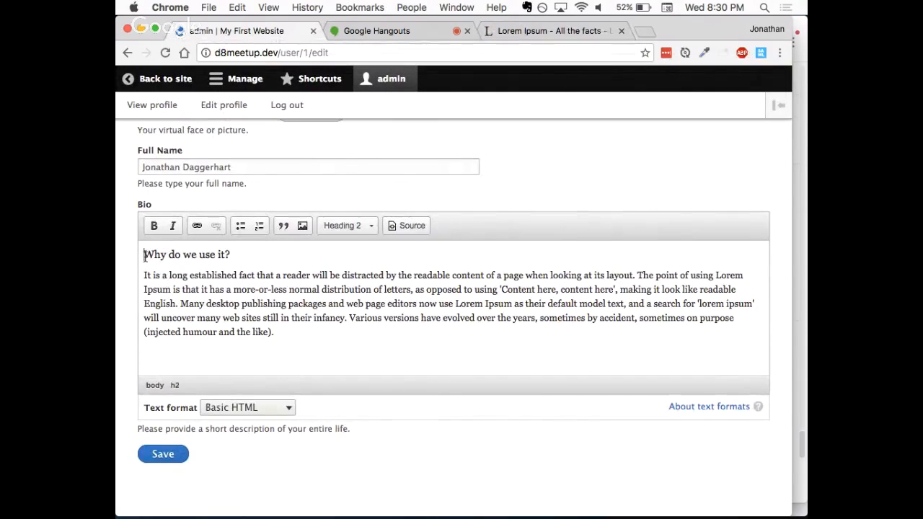
pyautogui.hotkey('shift', 'Down')
pyautogui.press('BackSpace')
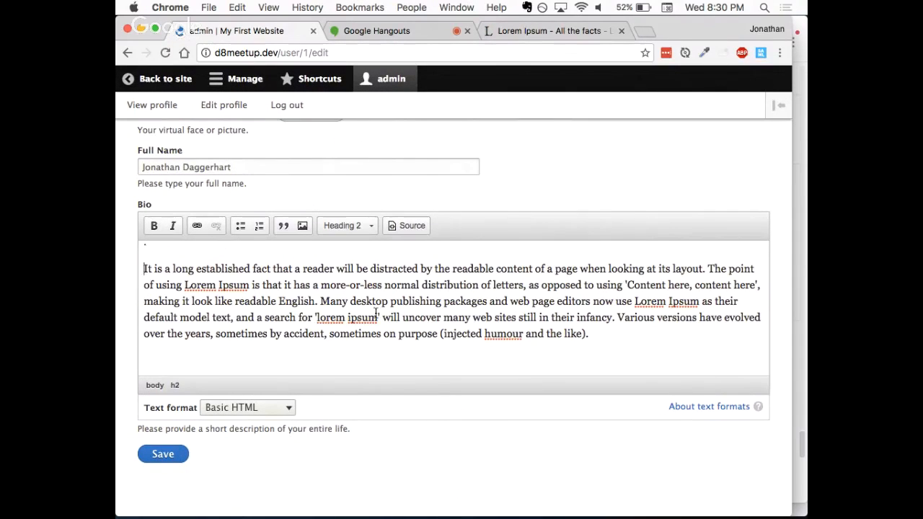
pyautogui.scroll(2, 375, 313)
pyautogui.press('Delete')
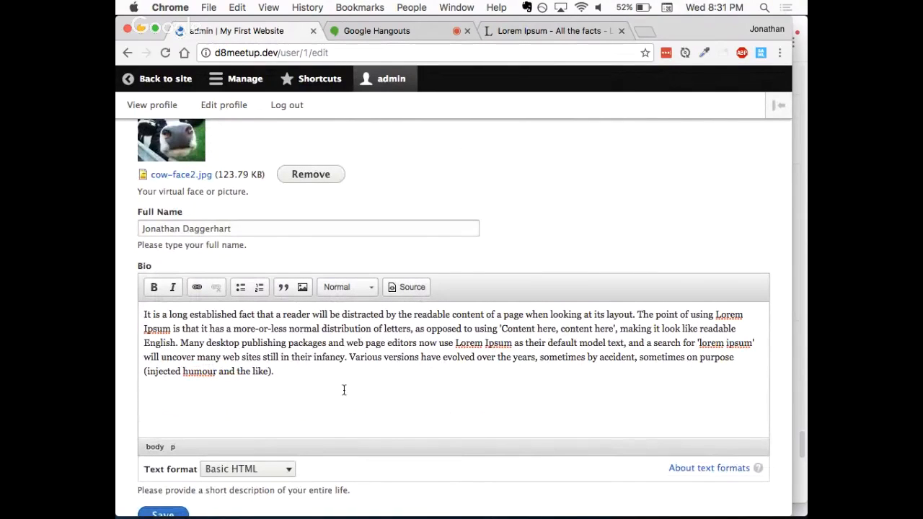
# Step: Start a new Bio paragraph at "Many desktop publishing packages" and save the admin profile
pyautogui.click(180, 343)
pyautogui.press('Return')
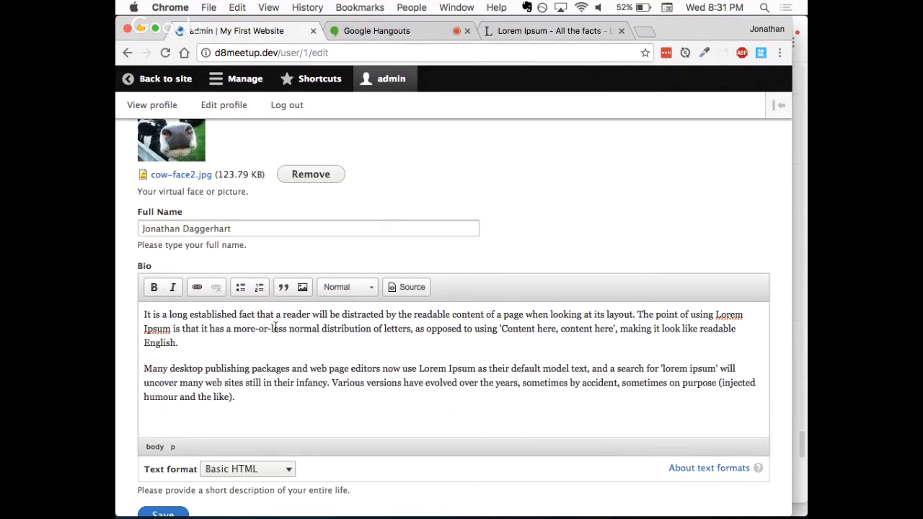
pyautogui.scroll(-2, 275, 328)
pyautogui.click(163, 452)
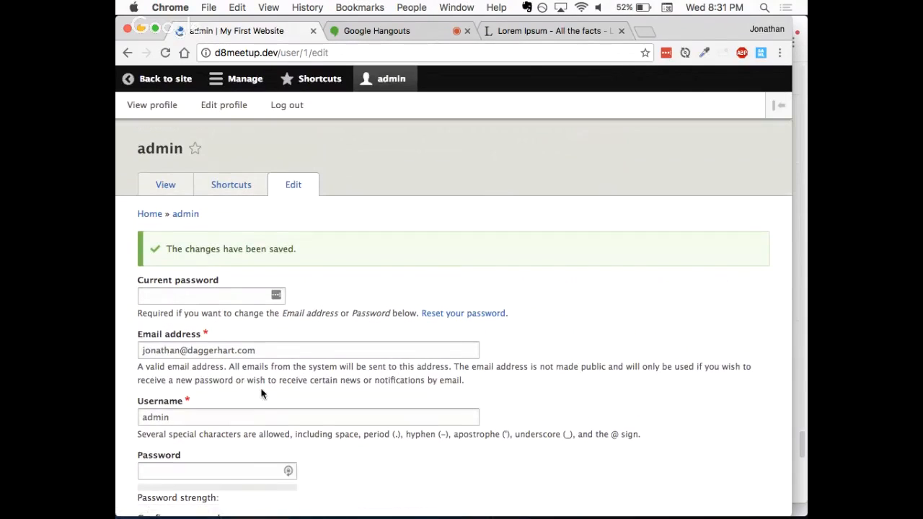
# Step: View the admin account's public profile and examine how its picture, full name and bio are displayed
pyautogui.click(172, 192)
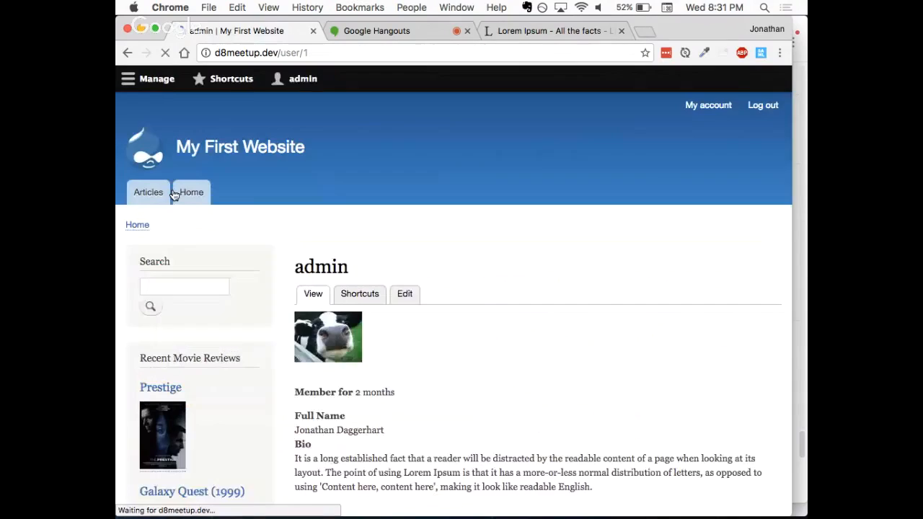
pyautogui.scroll(-1, 409, 237)
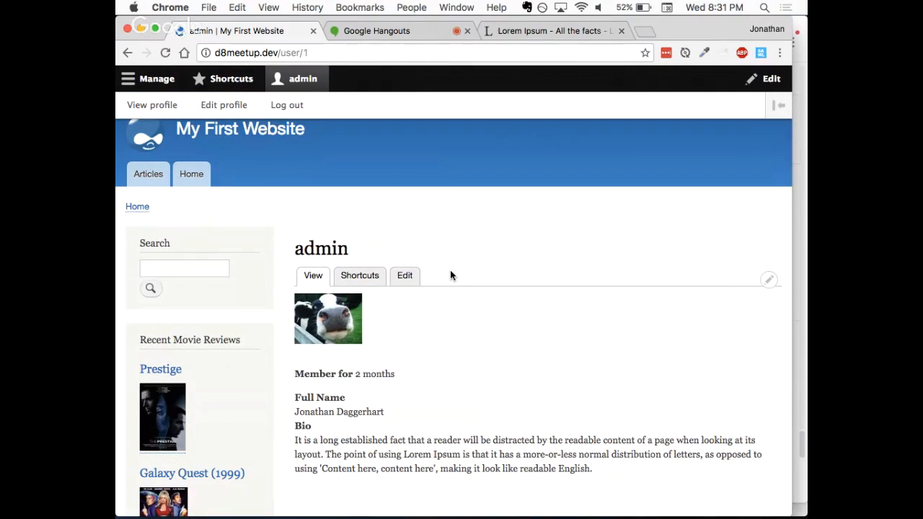
pyautogui.scroll(1, 451, 275)
pyautogui.scroll(-2, 451, 275)
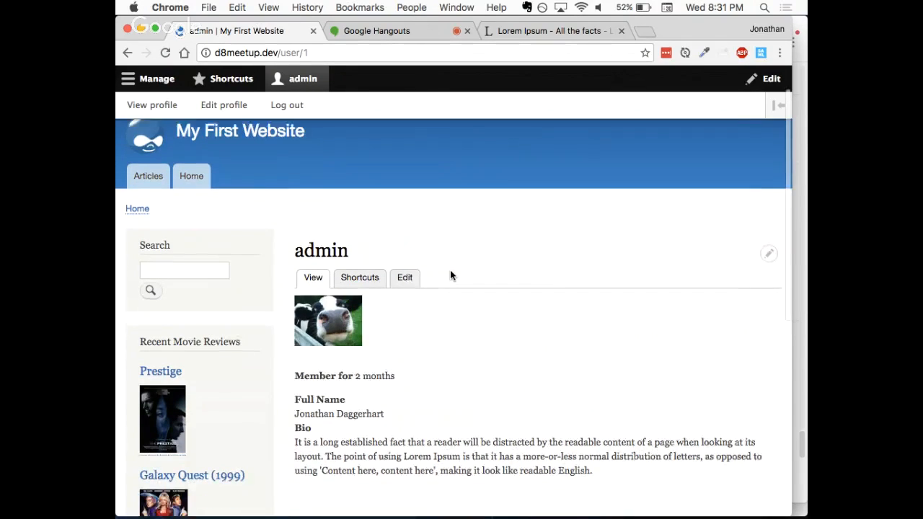
pyautogui.scroll(-1, 451, 275)
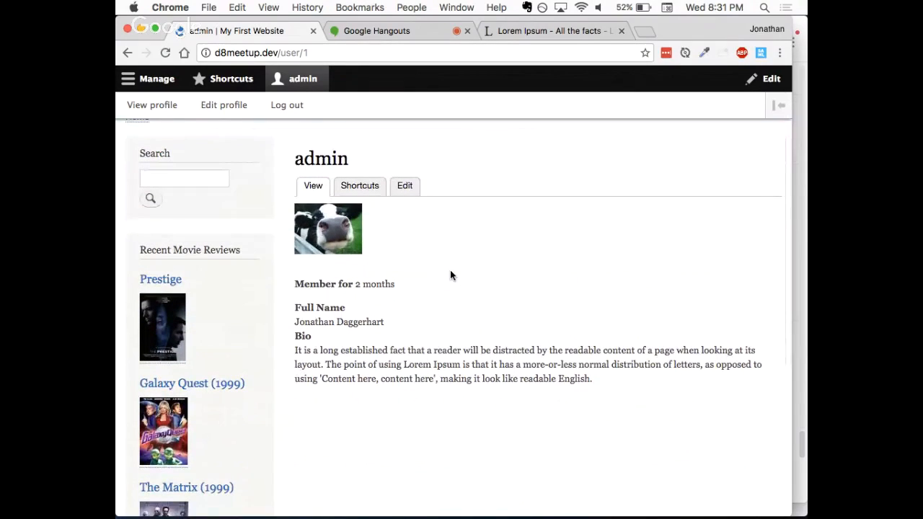
pyautogui.scroll(-1, 451, 273)
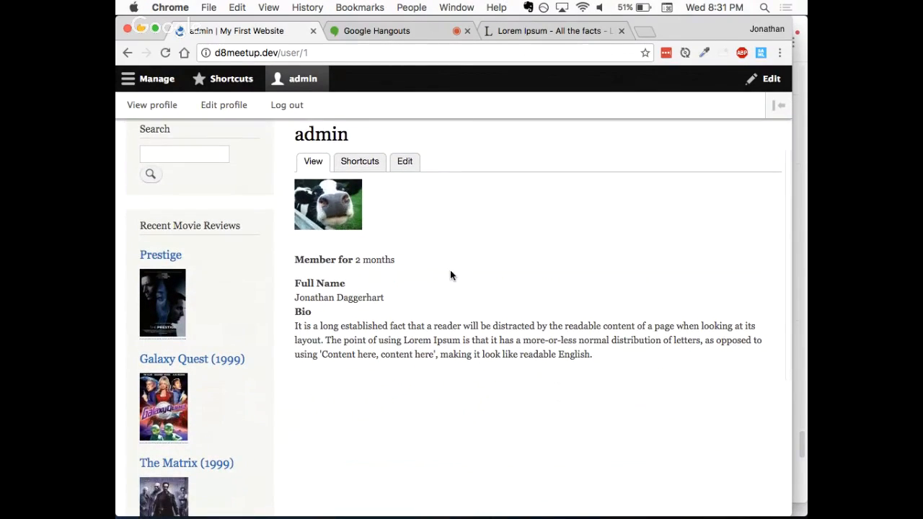
pyautogui.scroll(-1, 450, 275)
pyautogui.scroll(3, 451, 275)
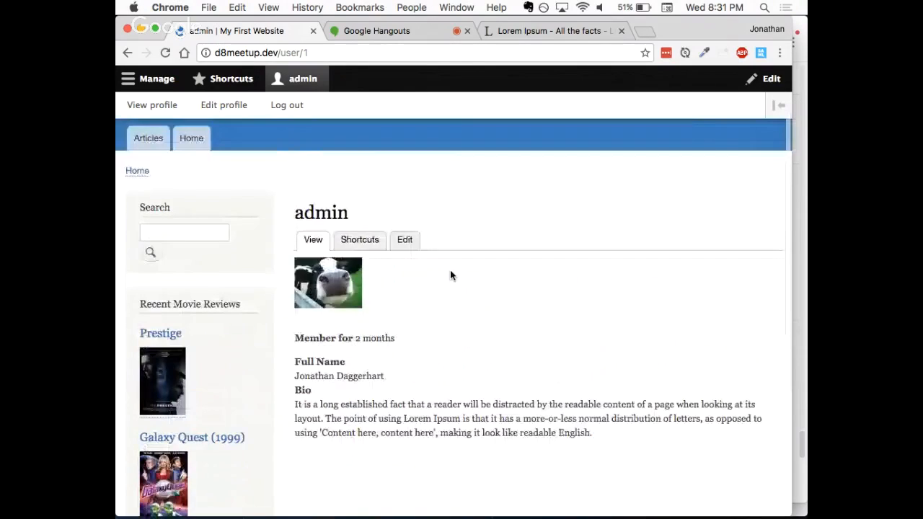
pyautogui.scroll(3, 450, 275)
pyautogui.scroll(-3, 418, 281)
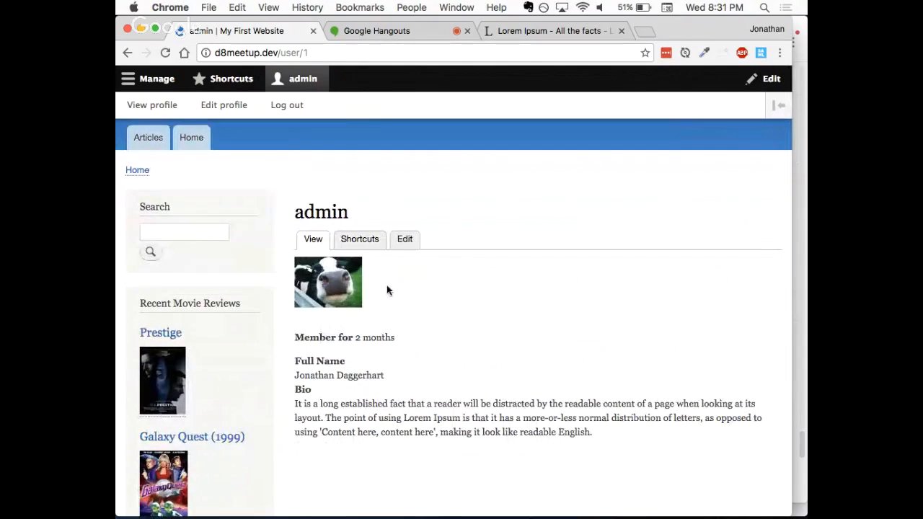
pyautogui.scroll(-2, 387, 290)
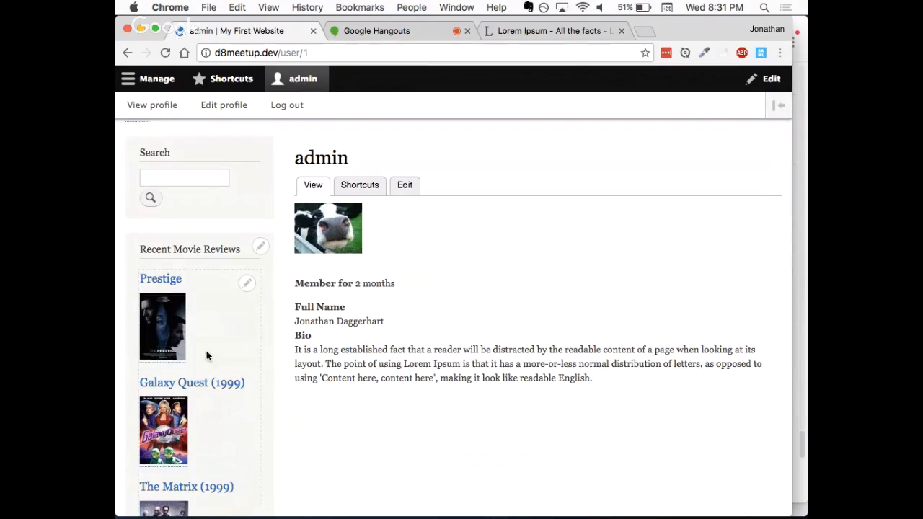
# Step: Open the site's home page and examine the author pictures shown beside the posts
pyautogui.scroll(4, 361, 315)
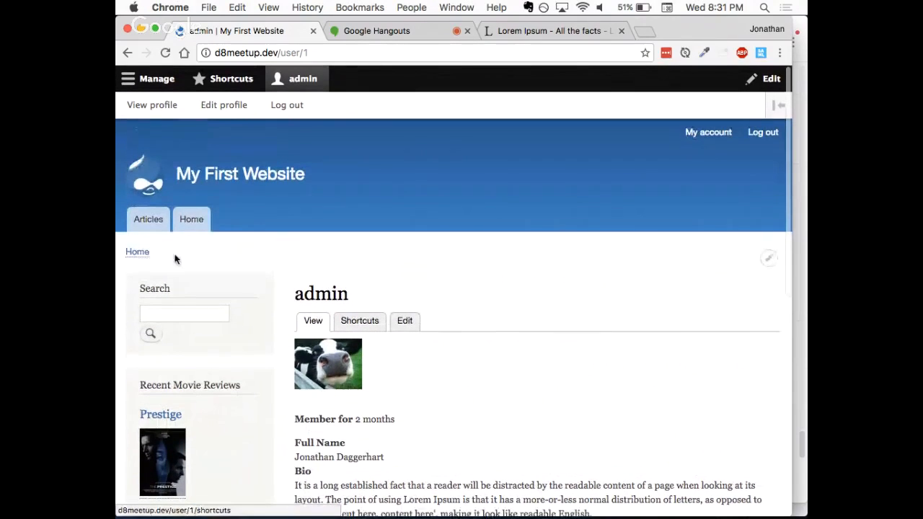
pyautogui.click(193, 225)
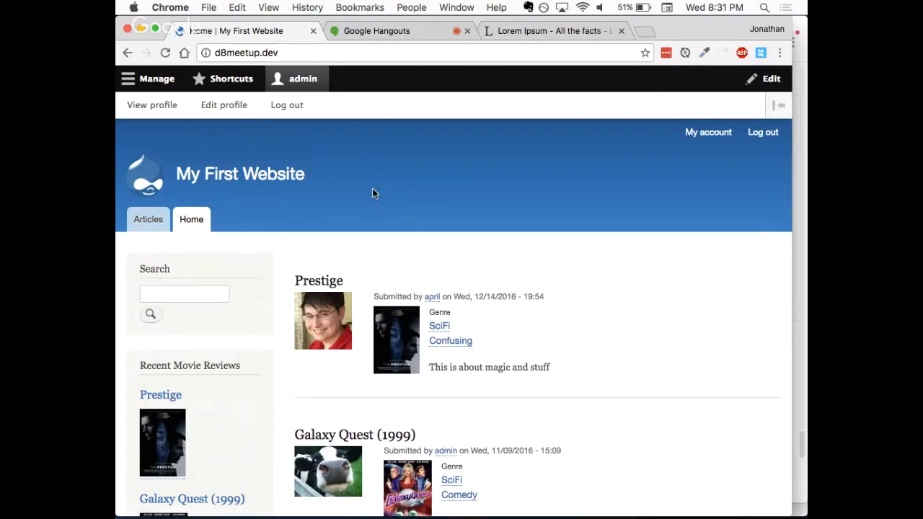
pyautogui.scroll(-1, 404, 220)
pyautogui.scroll(-4, 404, 221)
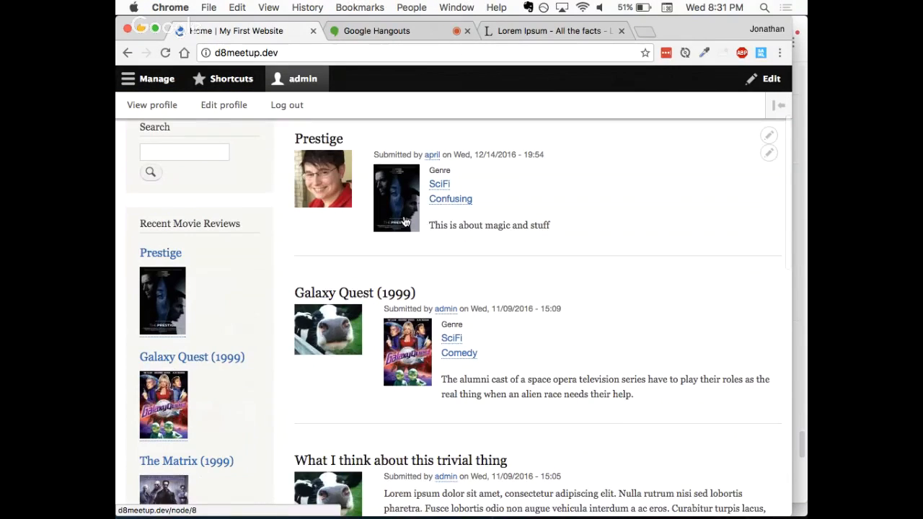
pyautogui.scroll(-2, 462, 301)
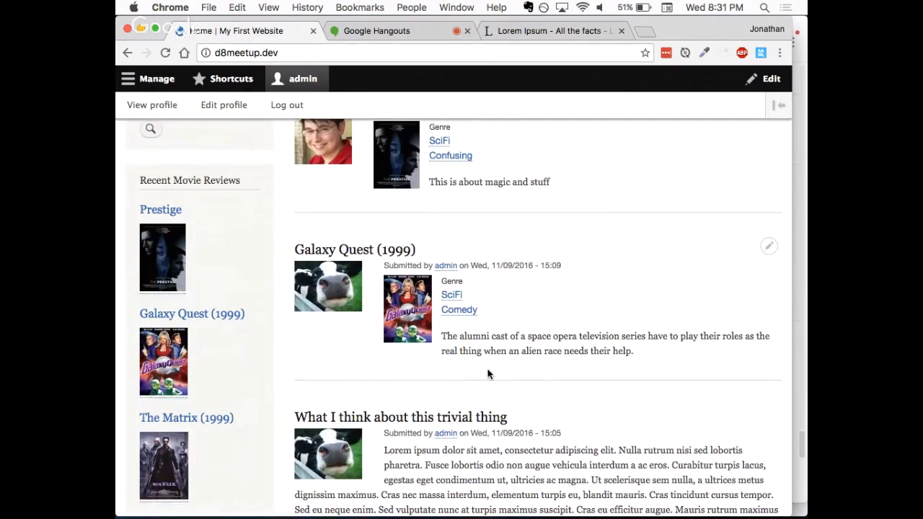
# Step: Open the display management page for user account fields and examine the Default view mode's field settings
pyautogui.scroll(3, 487, 374)
pyautogui.scroll(3, 488, 374)
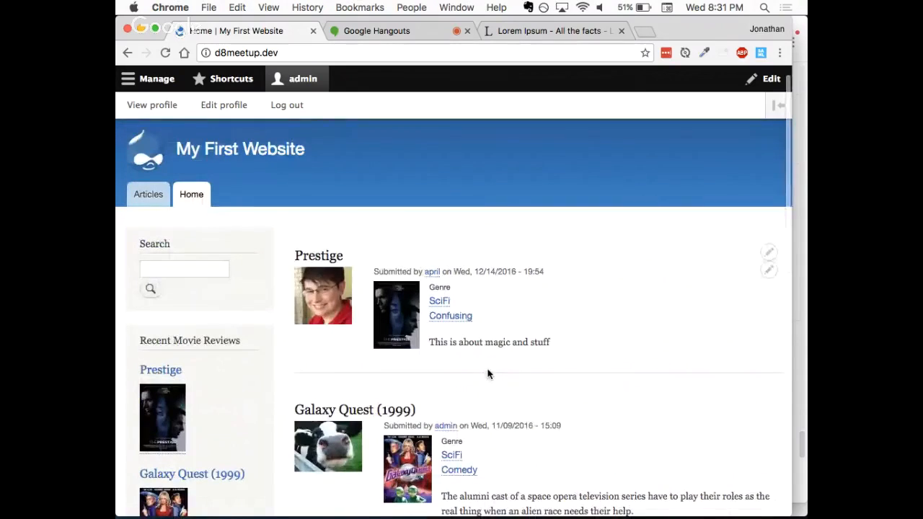
pyautogui.scroll(1, 349, 215)
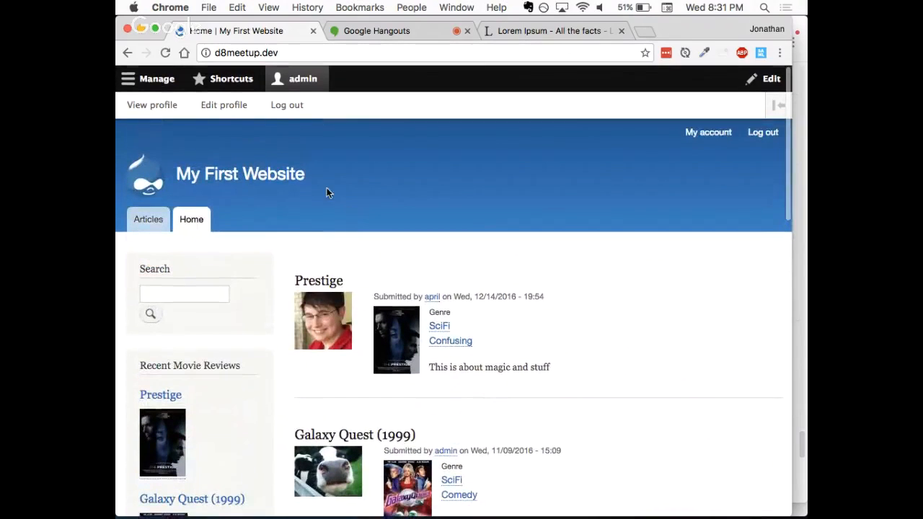
pyautogui.click(155, 79)
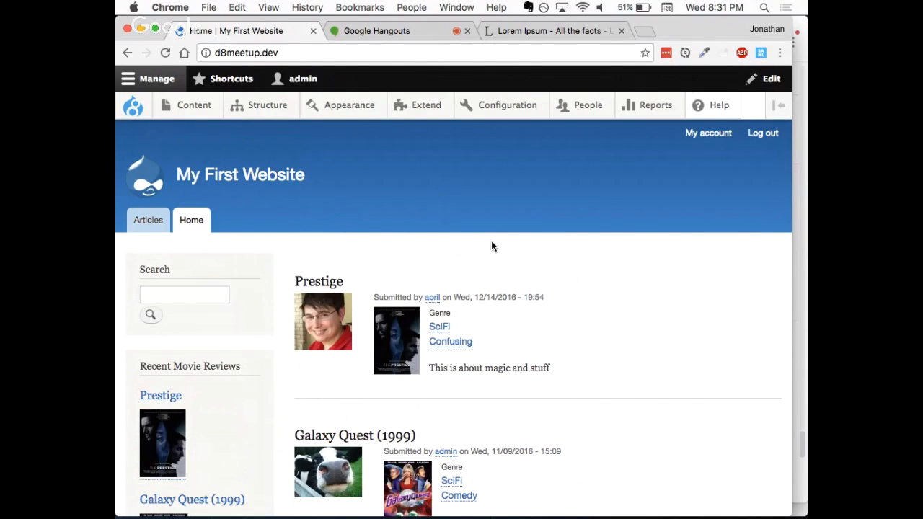
pyautogui.moveTo(519, 107)
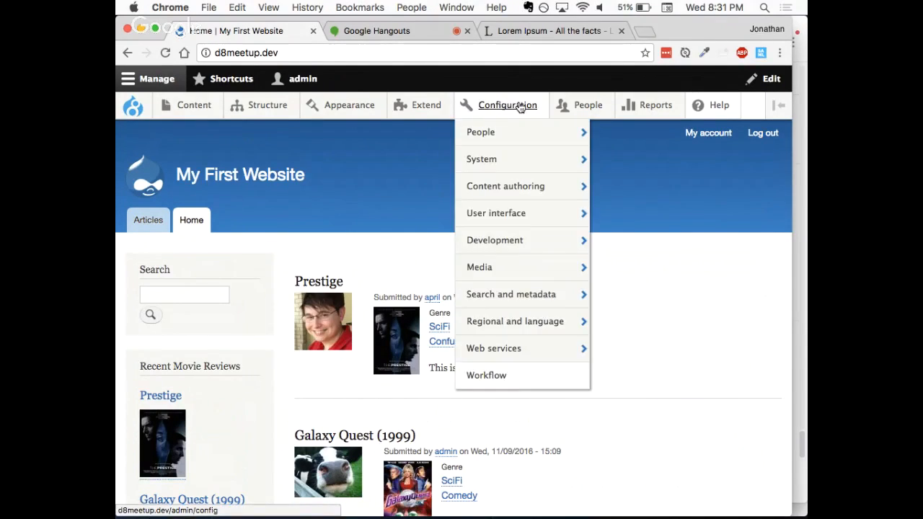
pyautogui.moveTo(521, 122)
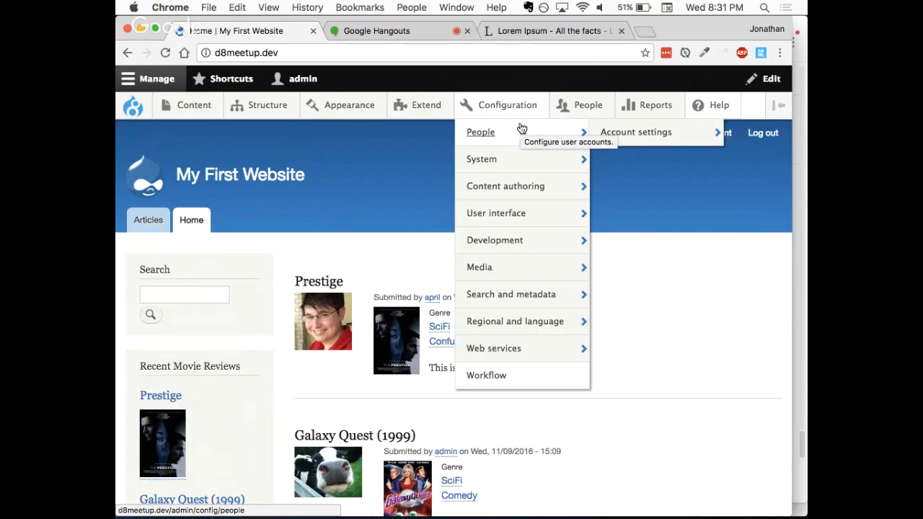
pyautogui.moveTo(653, 135)
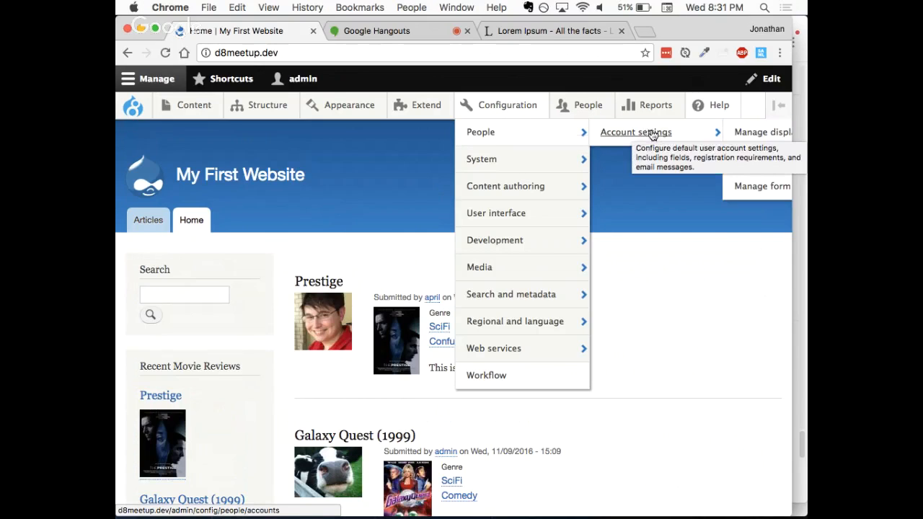
pyautogui.click(761, 134)
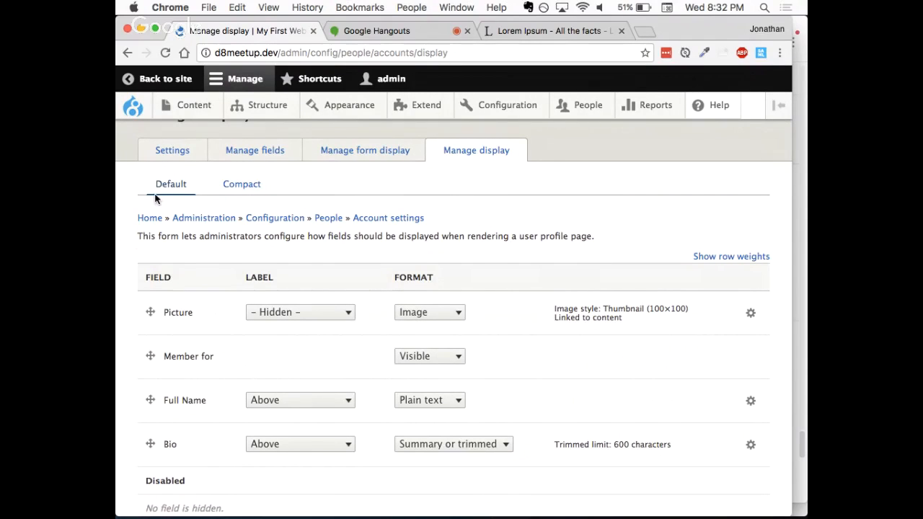
pyautogui.scroll(2, 339, 189)
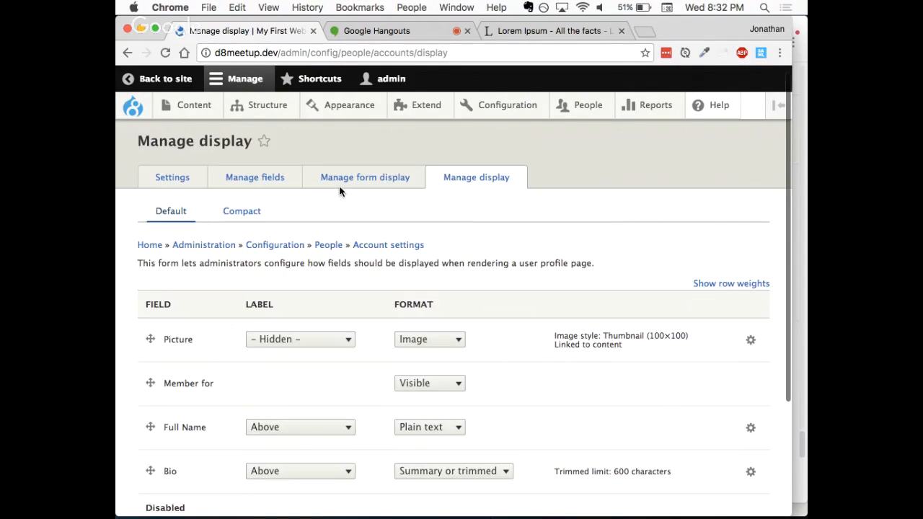
# Step: Open the admin account's profile in a separate tab and compare its fields with the Default display settings
pyautogui.click(385, 83)
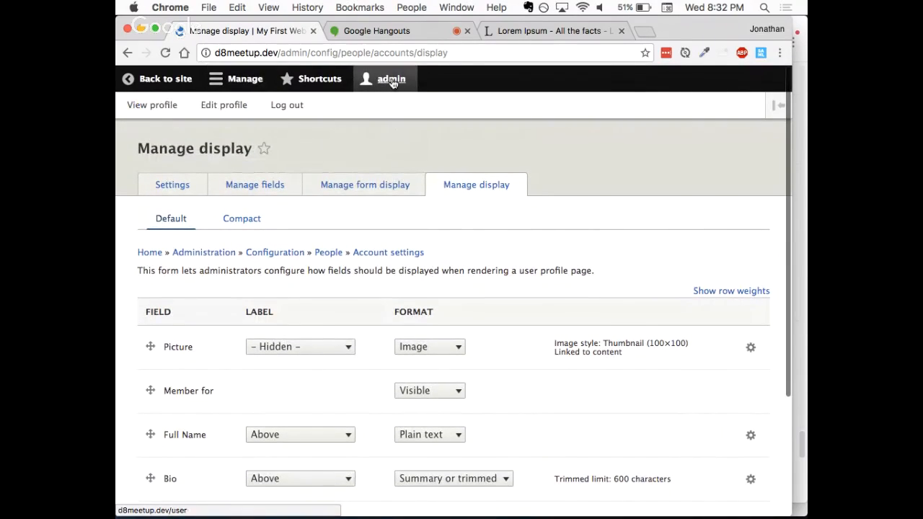
pyautogui.keyDown('super'); pyautogui.click(176, 110); pyautogui.keyUp('super')
pyautogui.click(365, 31)
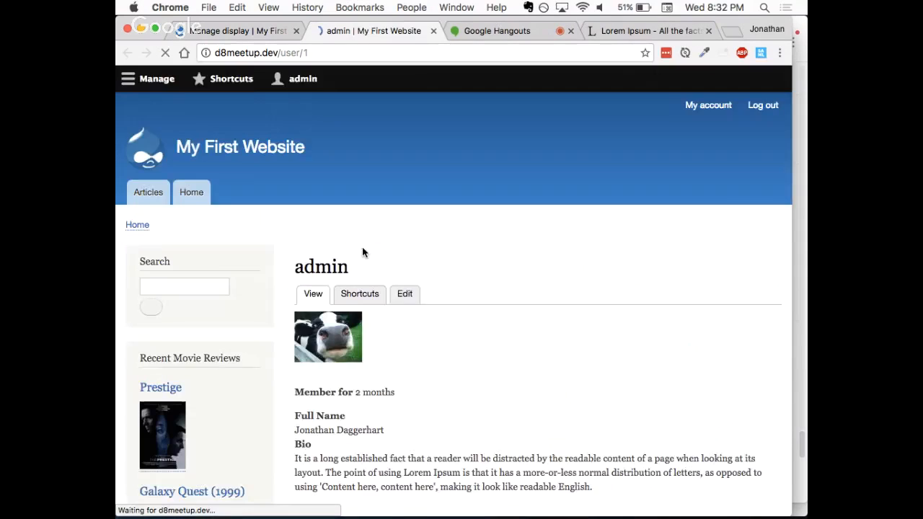
pyautogui.scroll(-3, 362, 266)
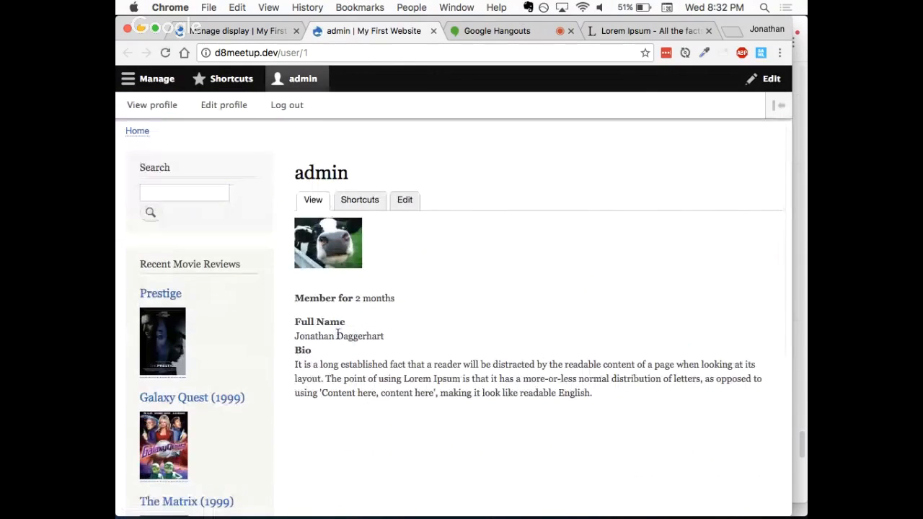
# Step: Return to the account display settings and examine which fields the Compact view mode shows and hides
pyautogui.click(256, 31)
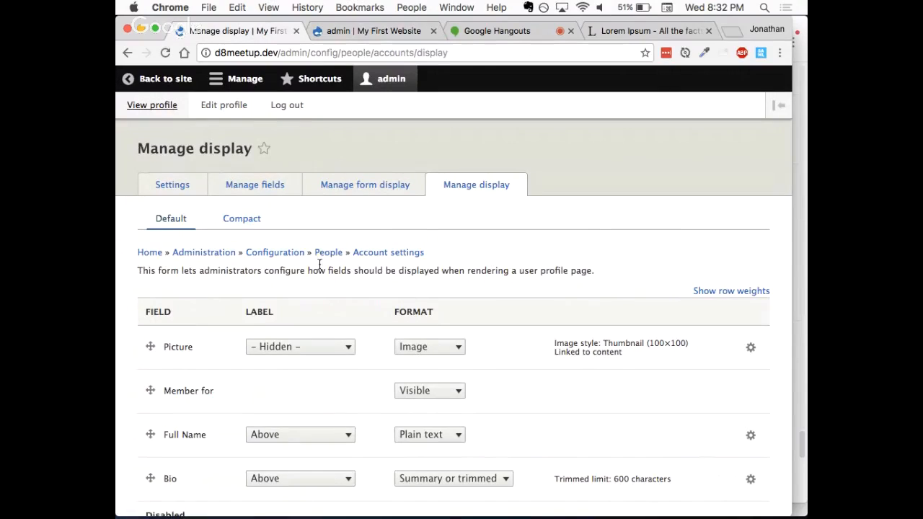
pyautogui.click(246, 218)
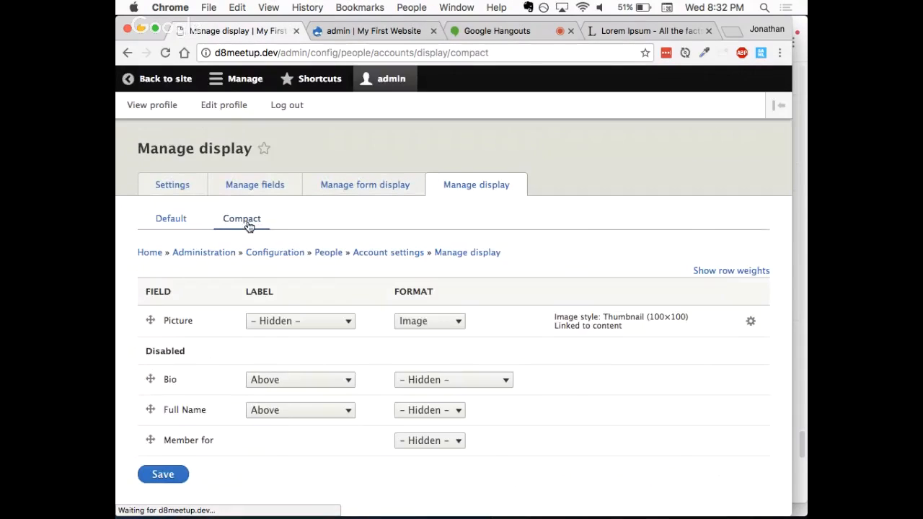
pyautogui.scroll(-1, 298, 281)
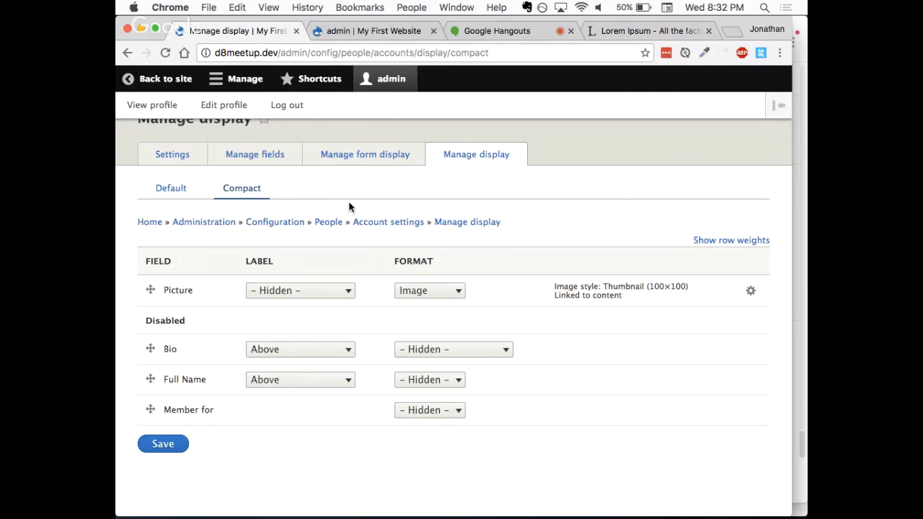
# Step: Open the Movie Review content type for editing in a separate tab and show its Display settings
pyautogui.click(233, 86)
pyautogui.moveTo(247, 102)
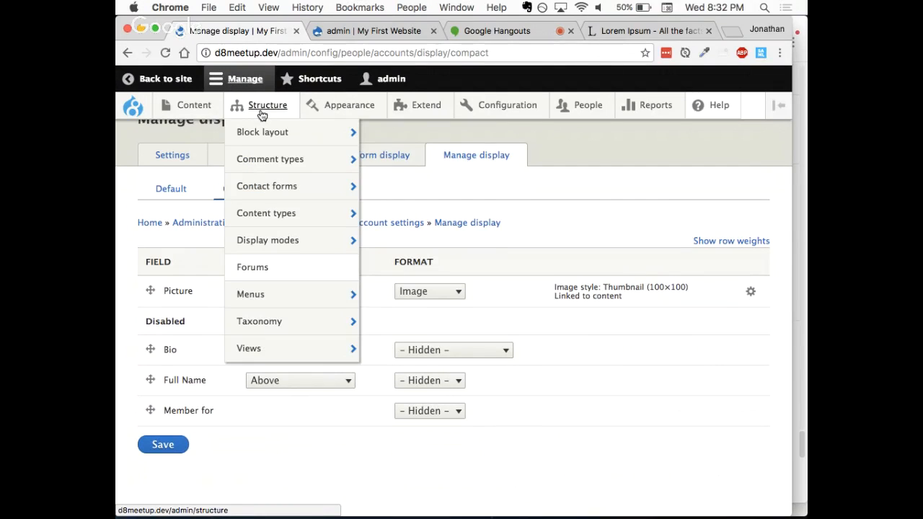
pyautogui.moveTo(293, 215)
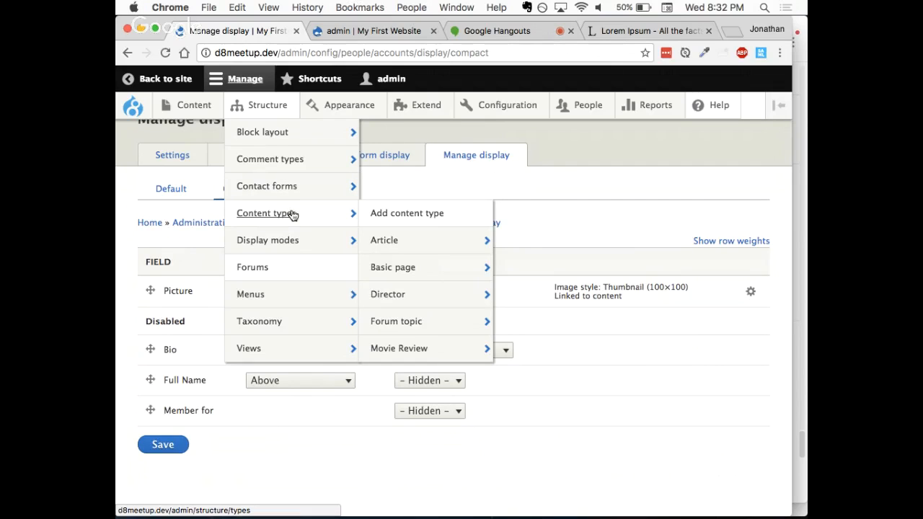
pyautogui.moveTo(412, 351)
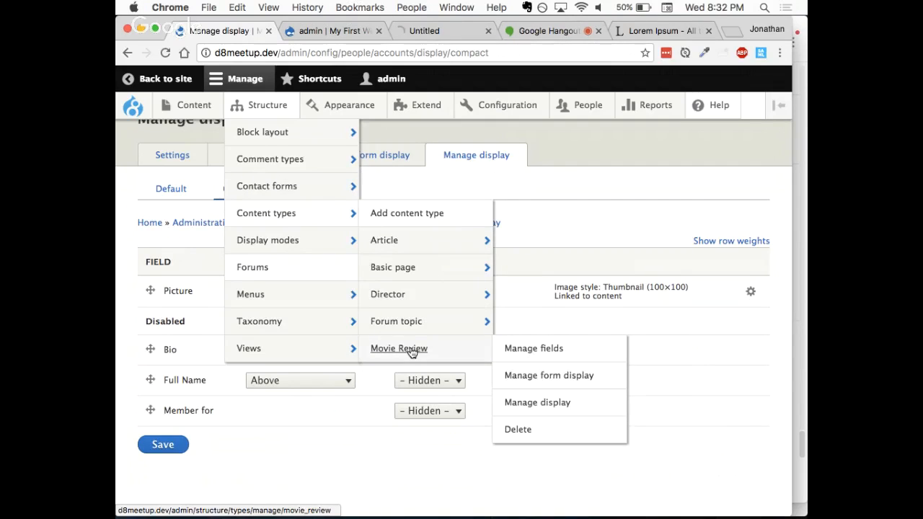
pyautogui.click(423, 30)
pyautogui.scroll(-1, 398, 323)
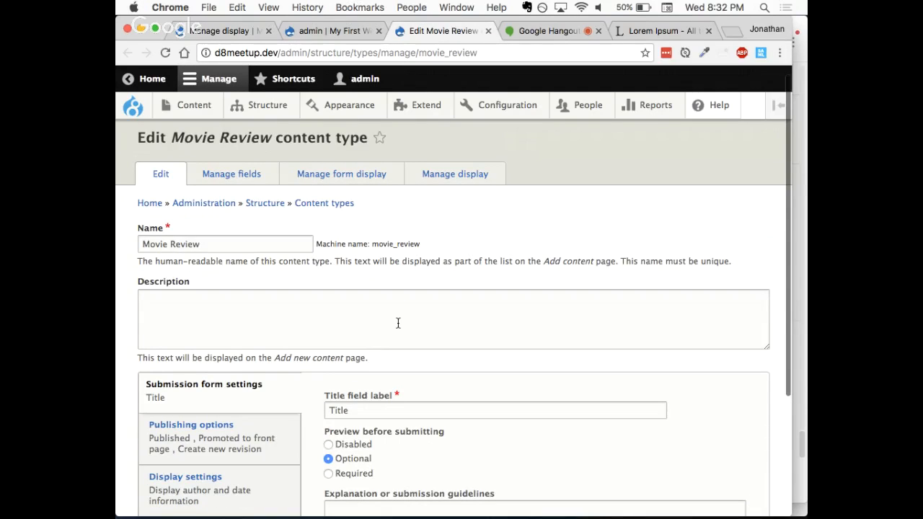
pyautogui.scroll(-4, 398, 323)
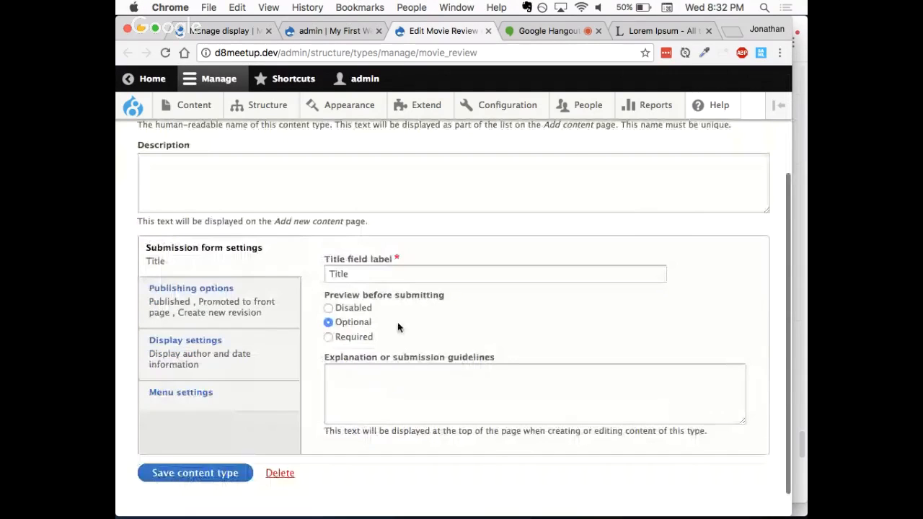
pyautogui.click(238, 347)
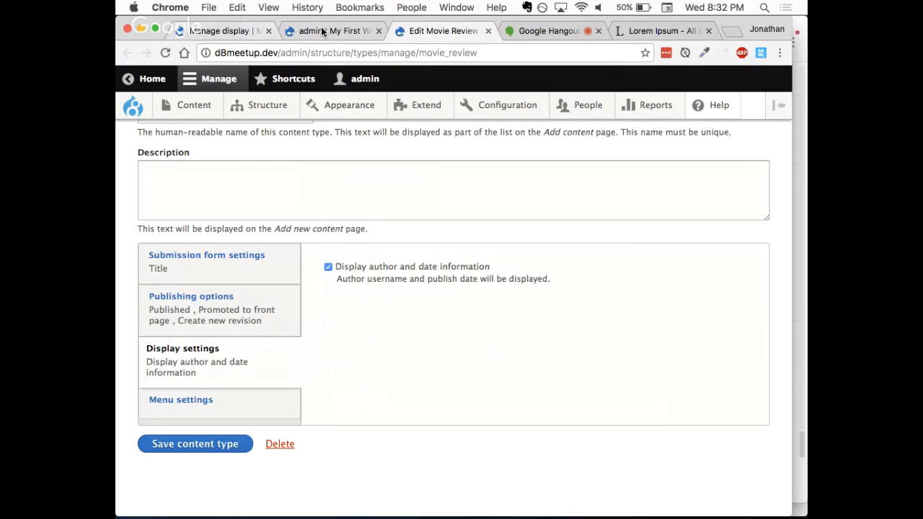
# Step: Open the site's home page in a separate tab from the Compact display settings and examine the Prestige post's "Submitted by" line
pyautogui.click(219, 33)
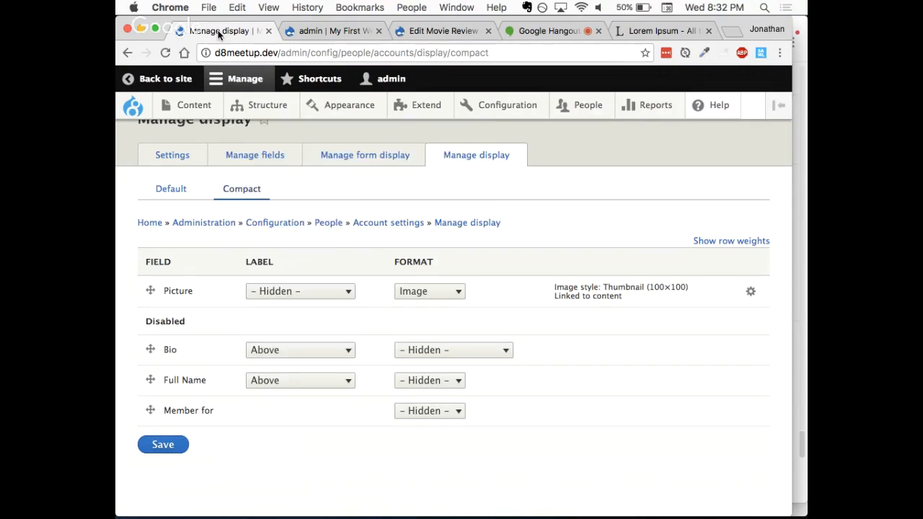
pyautogui.keyDown('super'); pyautogui.click(163, 79); pyautogui.keyUp('super')
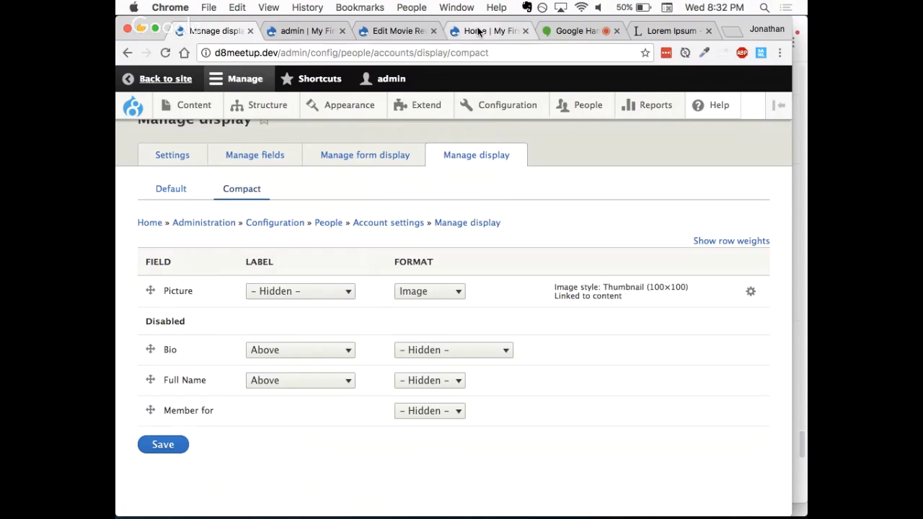
pyautogui.click(479, 31)
pyautogui.scroll(-1, 385, 272)
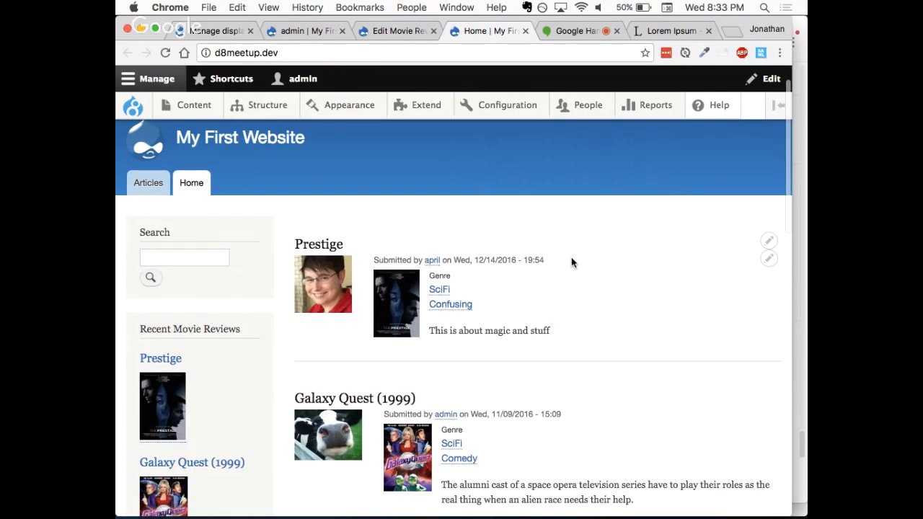
pyautogui.moveTo(571, 261); pyautogui.dragTo(373, 259)
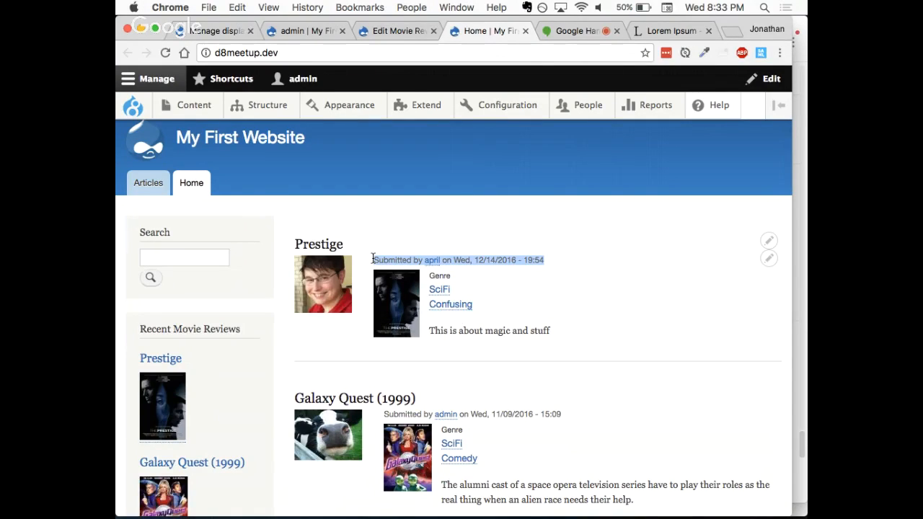
pyautogui.click(478, 357)
# Step: Open the full Prestige review and examine its author picture and "Submitted by" line
pyautogui.click(397, 302)
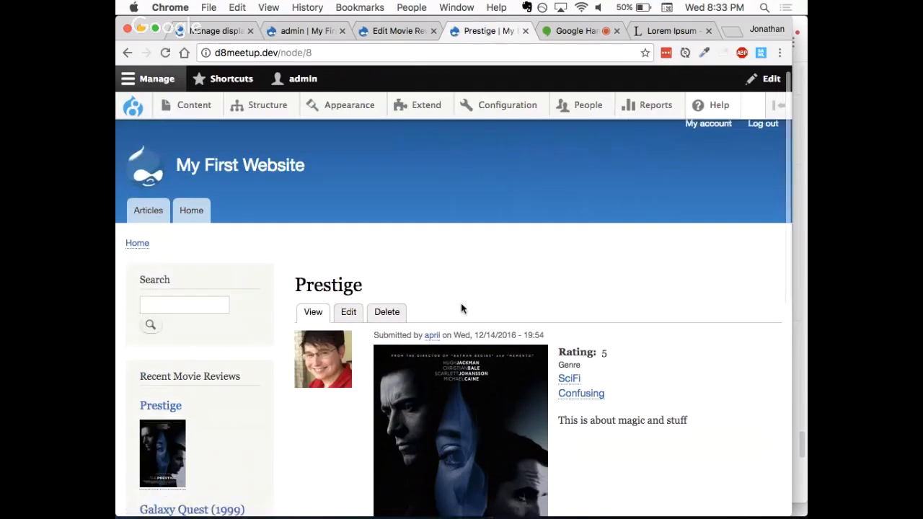
pyautogui.scroll(-2, 461, 307)
pyautogui.scroll(-1, 460, 303)
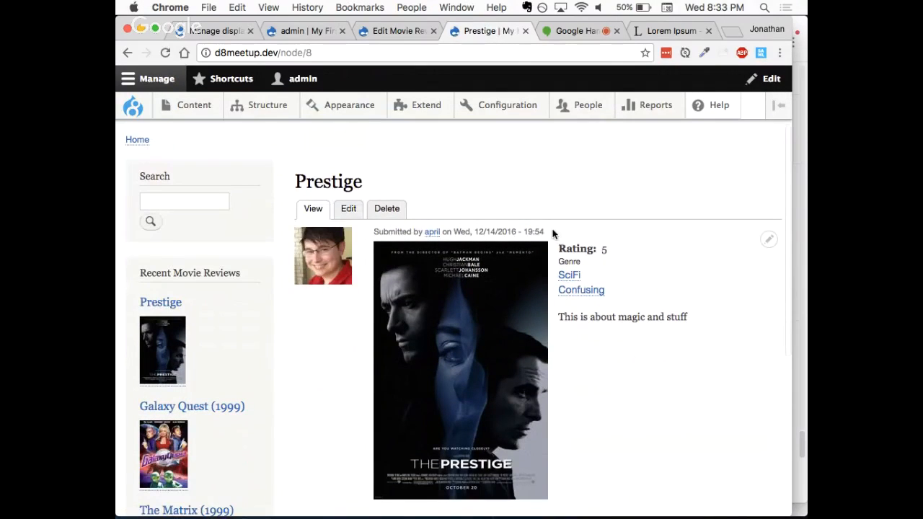
pyautogui.moveTo(553, 232); pyautogui.dragTo(300, 241)
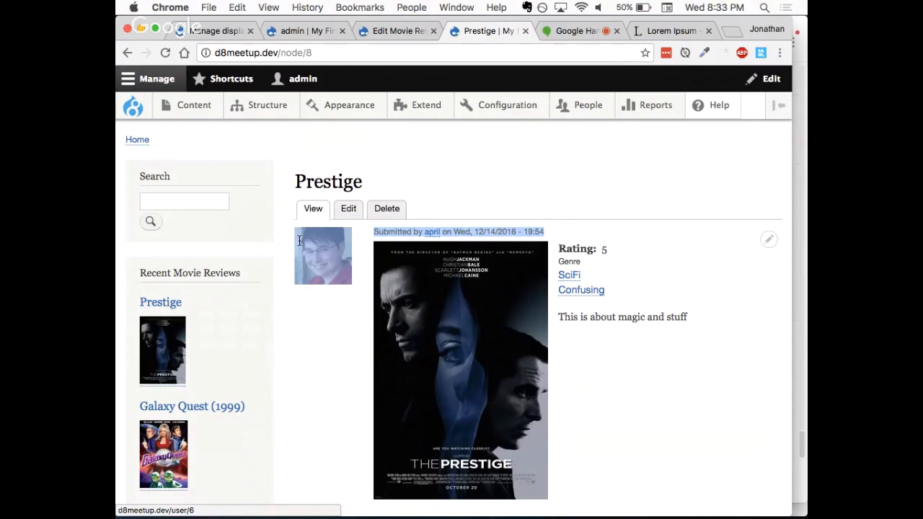
# Step: Turn off "Display author and date information" for the Movie Review content type, save it, and reload the Prestige review
pyautogui.click(384, 32)
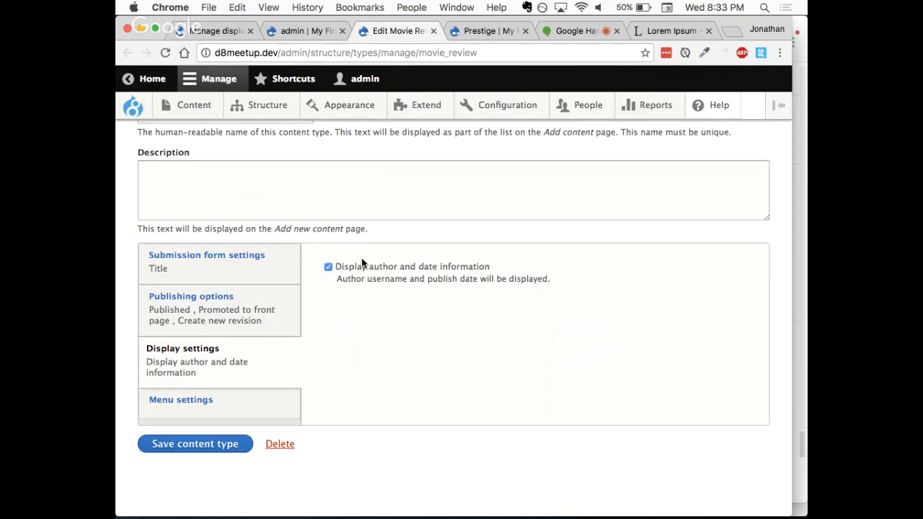
pyautogui.click(209, 31)
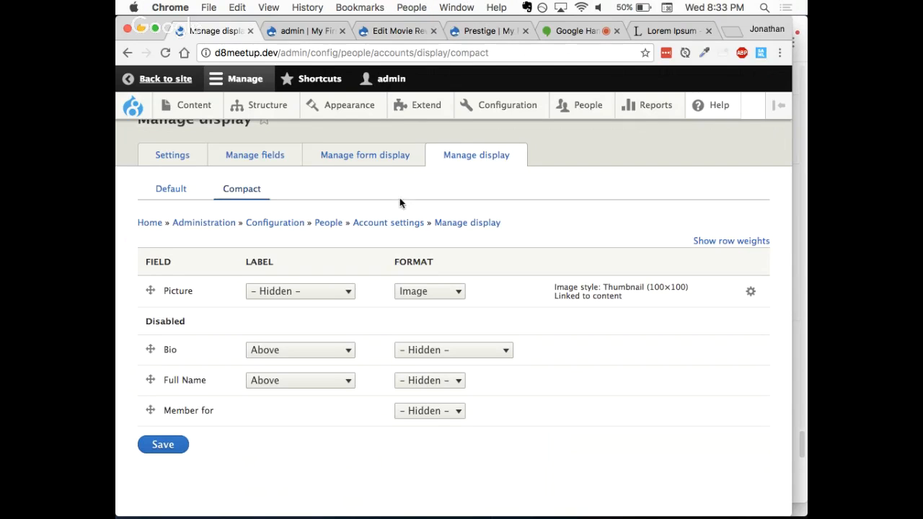
pyautogui.click(393, 31)
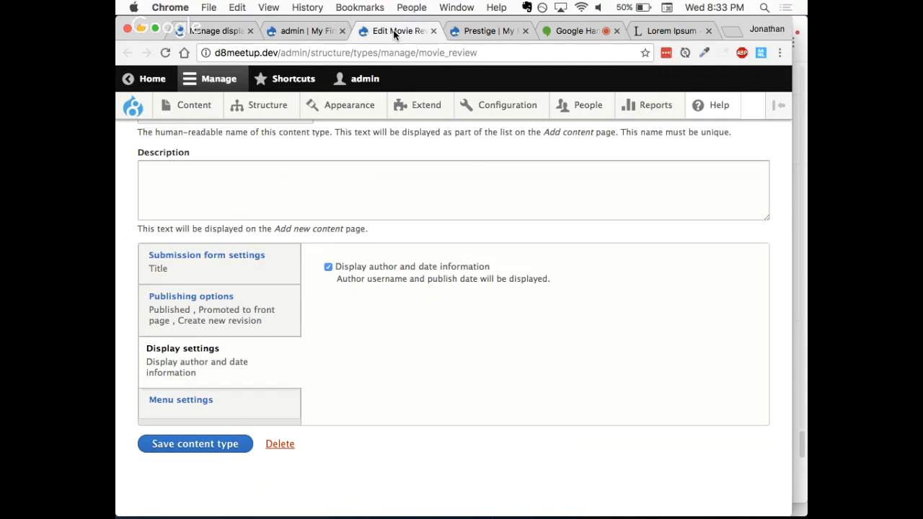
pyautogui.click(356, 272)
pyautogui.click(201, 446)
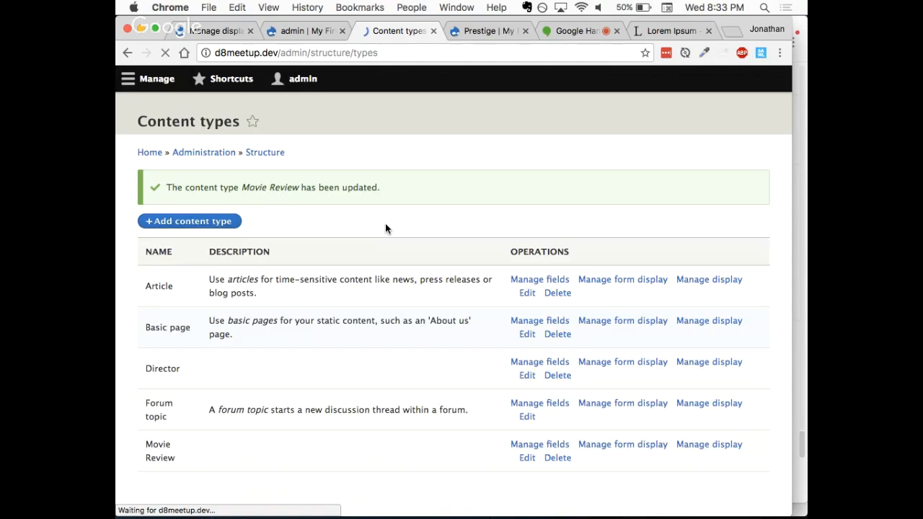
pyautogui.click(473, 31)
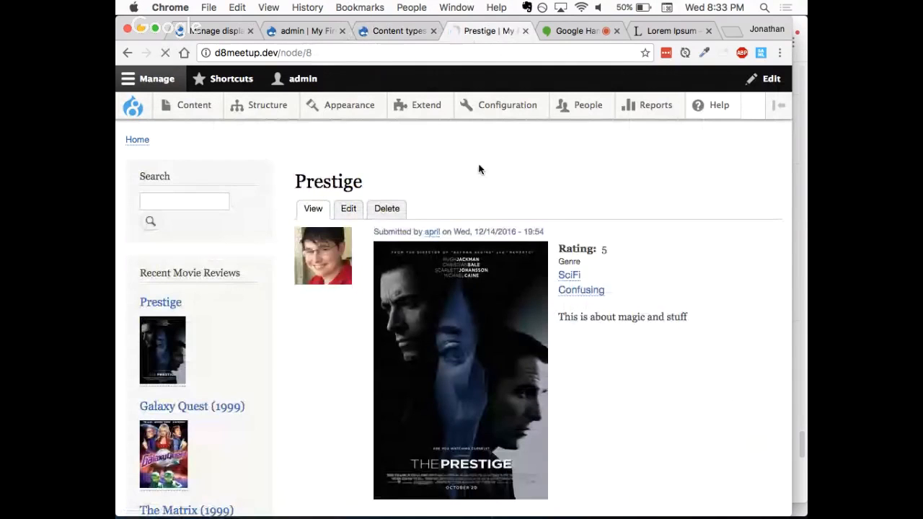
pyautogui.press('super+r')
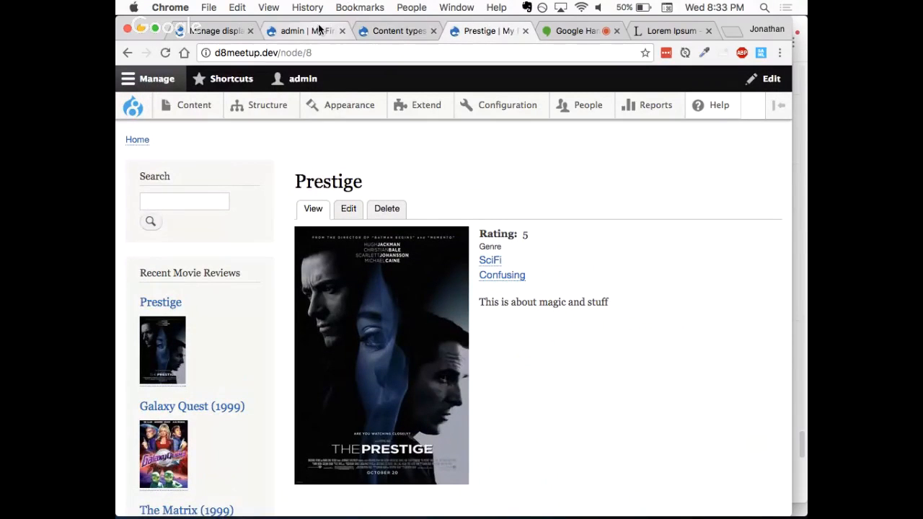
# Step: Turn on "Display author and date information" in the Movie Review content type's display settings and save the content type
pyautogui.click(393, 31)
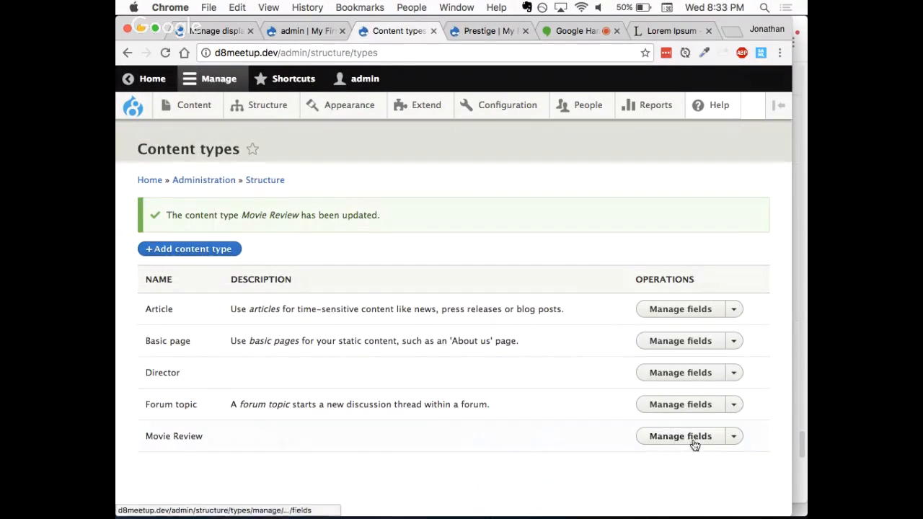
pyautogui.click(734, 437)
pyautogui.click(659, 489)
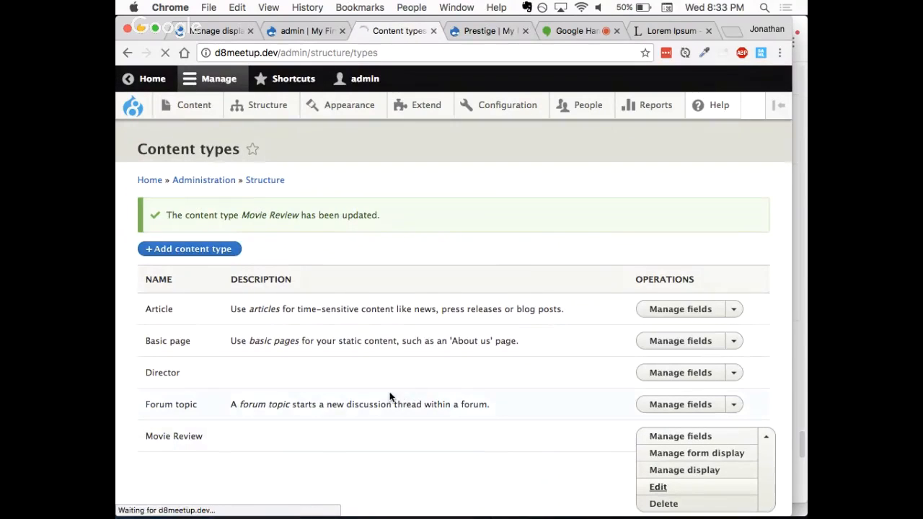
pyautogui.scroll(-5, 337, 397)
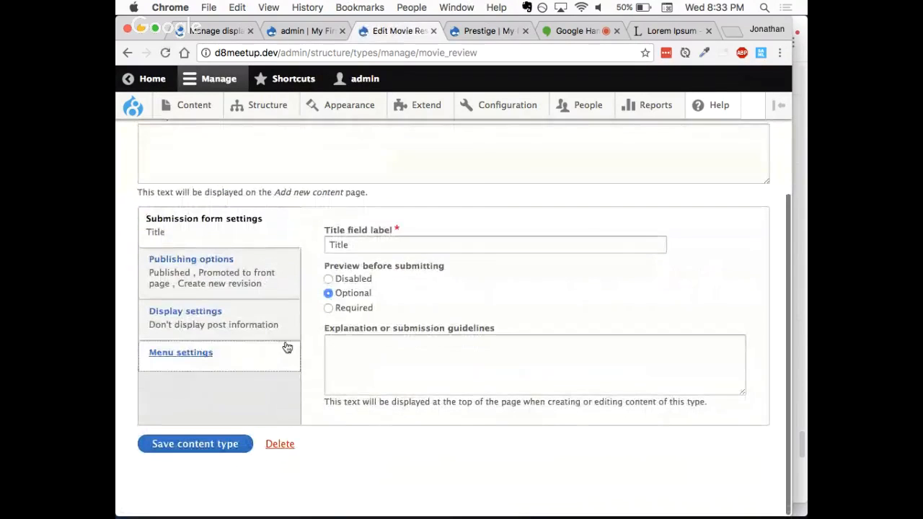
pyautogui.click(268, 326)
pyautogui.click(337, 283)
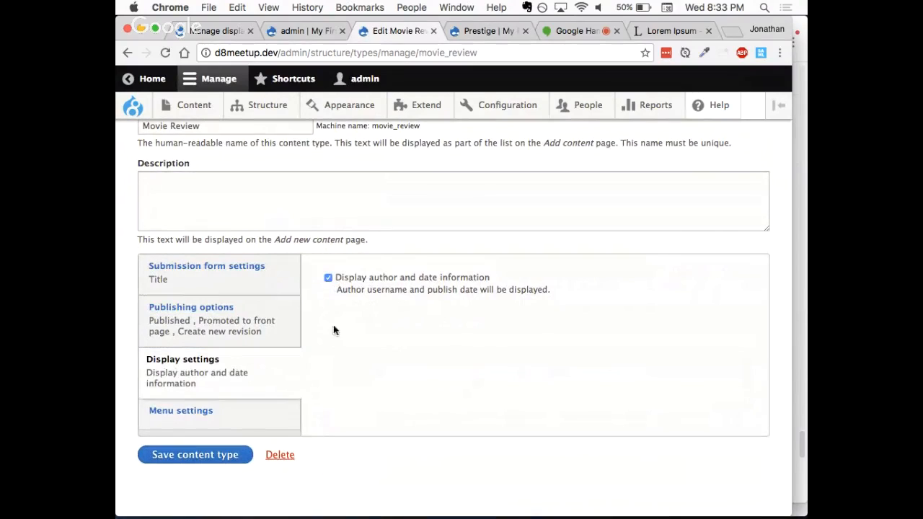
pyautogui.click(181, 458)
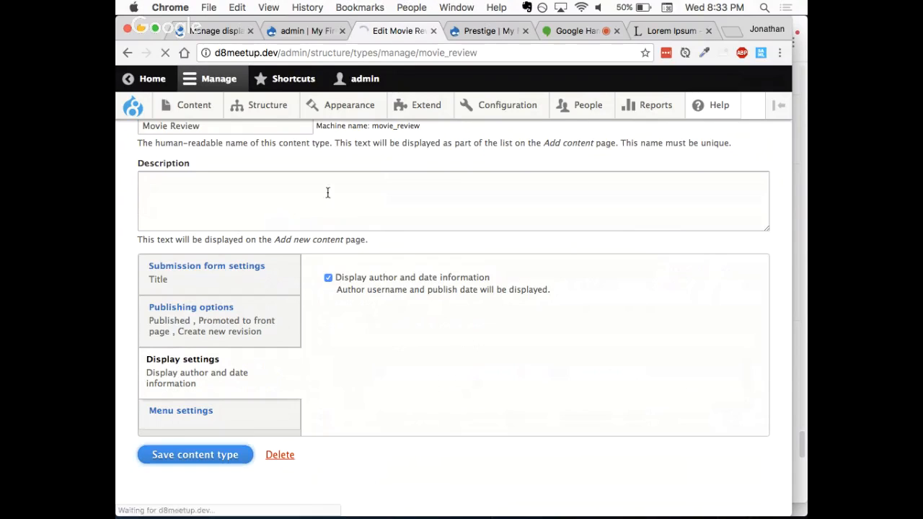
# Step: Enable the Full Name and Bio fields below Picture in the user accounts' Compact display and save the settings
pyautogui.click(209, 30)
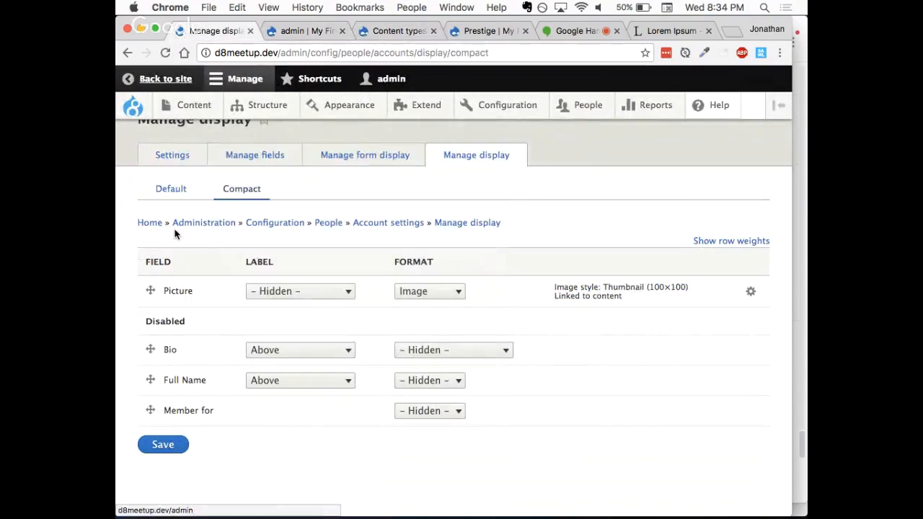
pyautogui.moveTo(147, 381); pyautogui.dragTo(149, 317)
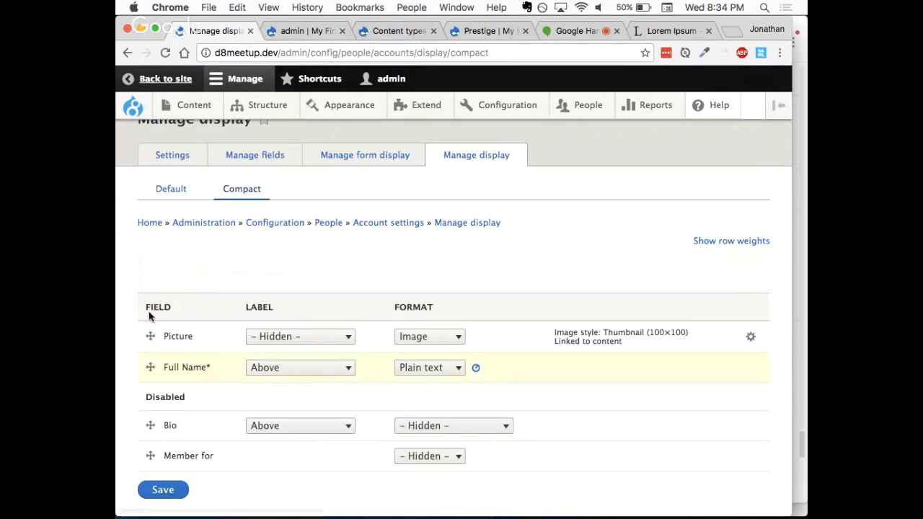
pyautogui.moveTo(151, 427); pyautogui.dragTo(150, 352)
pyautogui.click(340, 247)
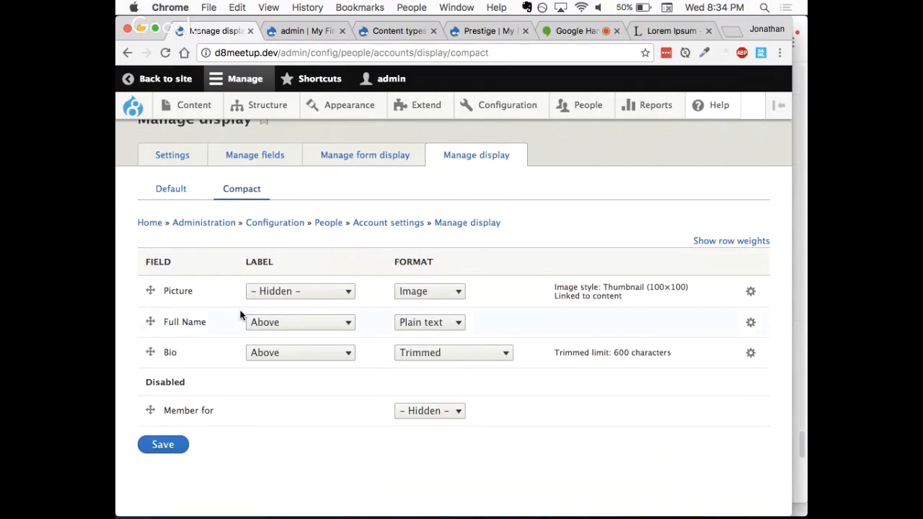
pyautogui.click(169, 444)
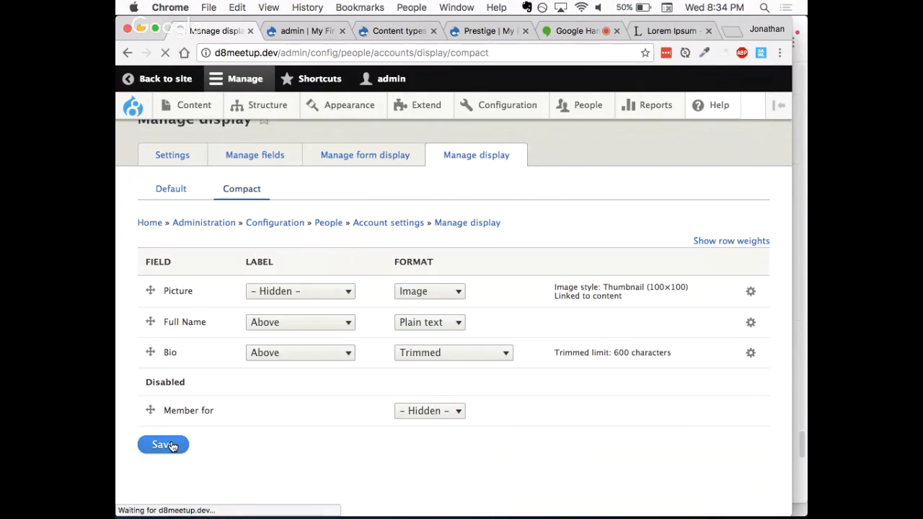
# Step: Reload the Prestige review and examine the author picture, Full Name, Bio and "Submitted by" line
pyautogui.click(473, 33)
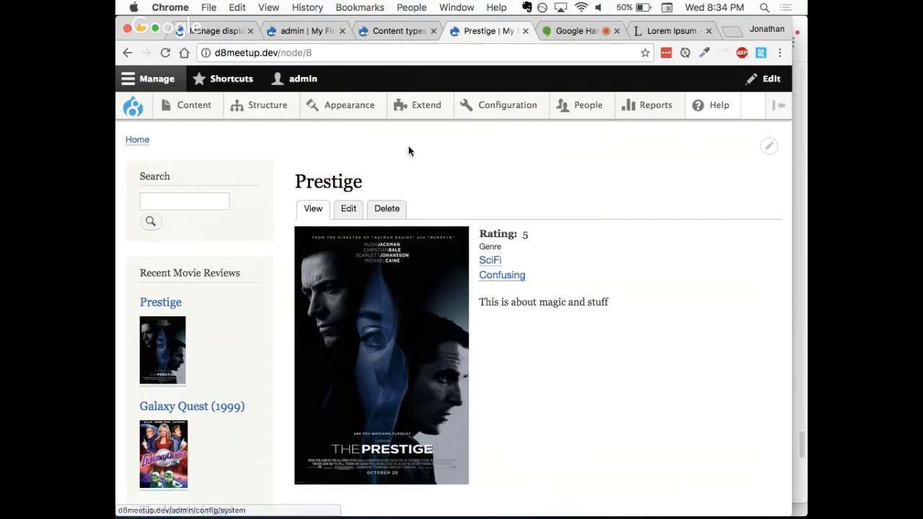
pyautogui.press('super+r')
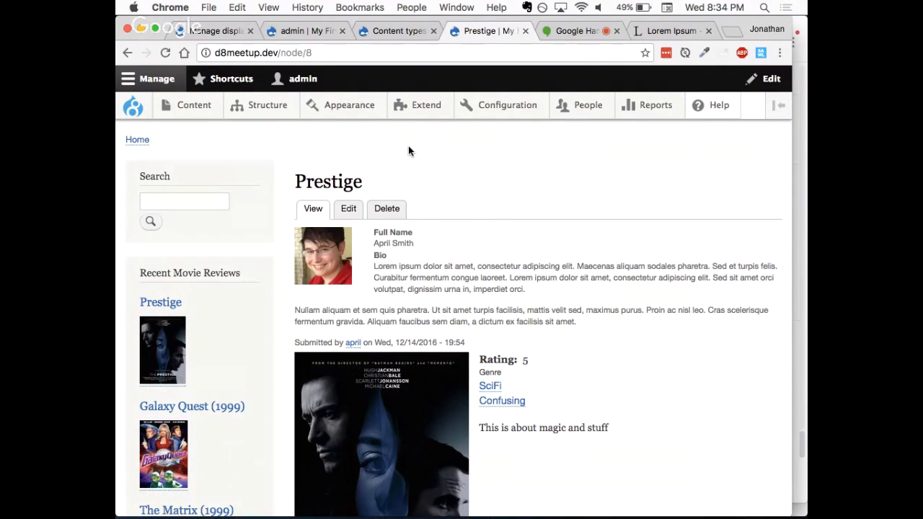
pyautogui.scroll(-2, 409, 150)
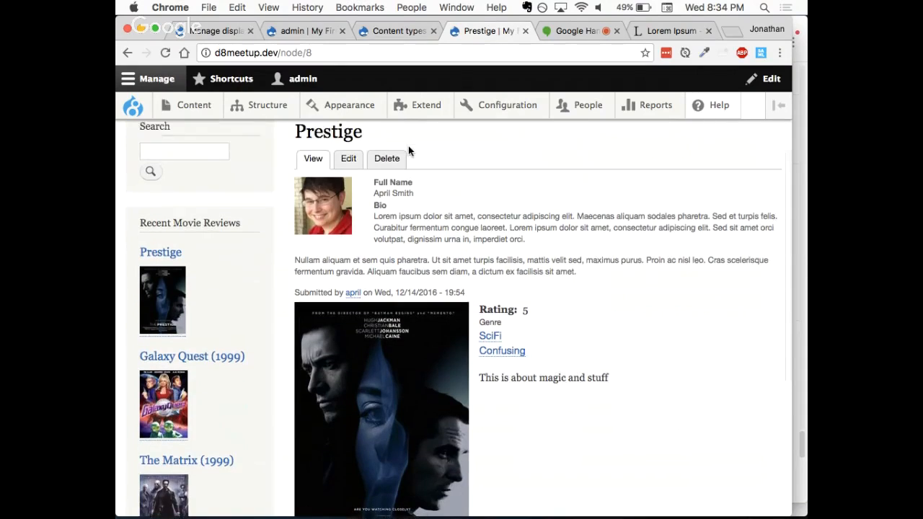
pyautogui.scroll(3, 408, 151)
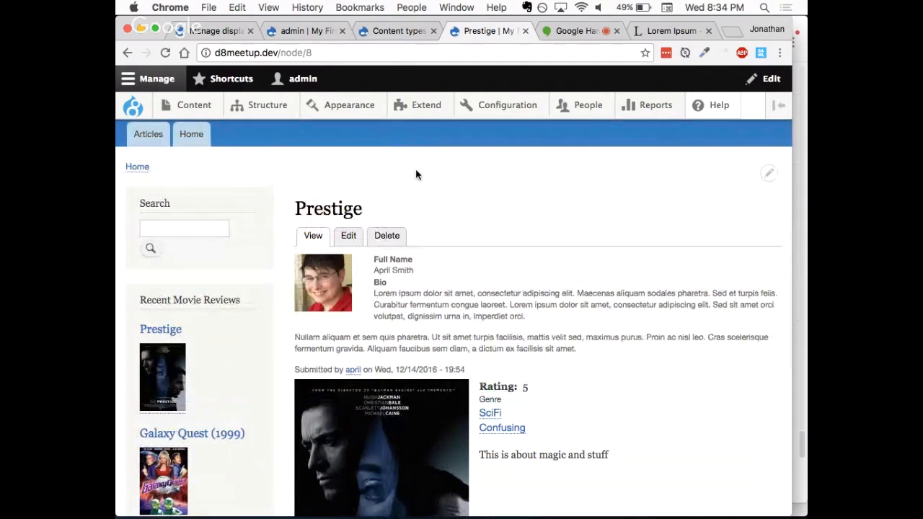
pyautogui.click(384, 35)
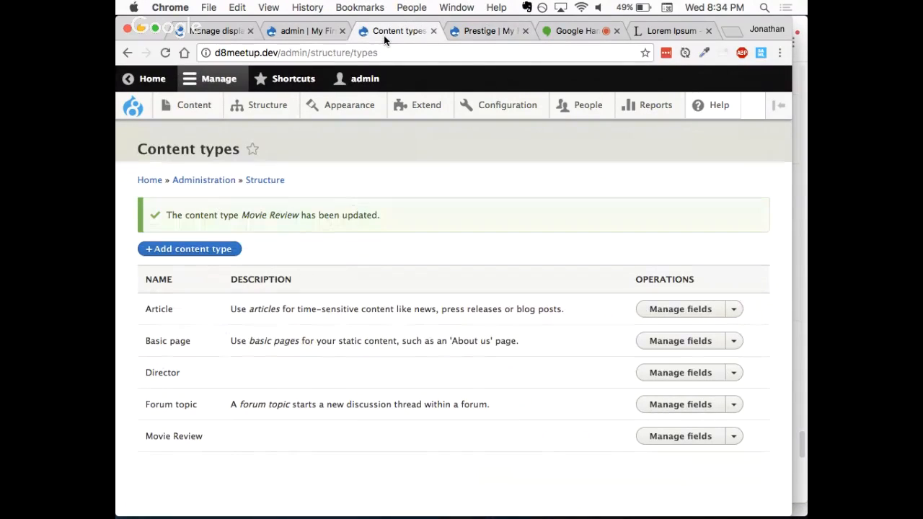
pyautogui.click(480, 34)
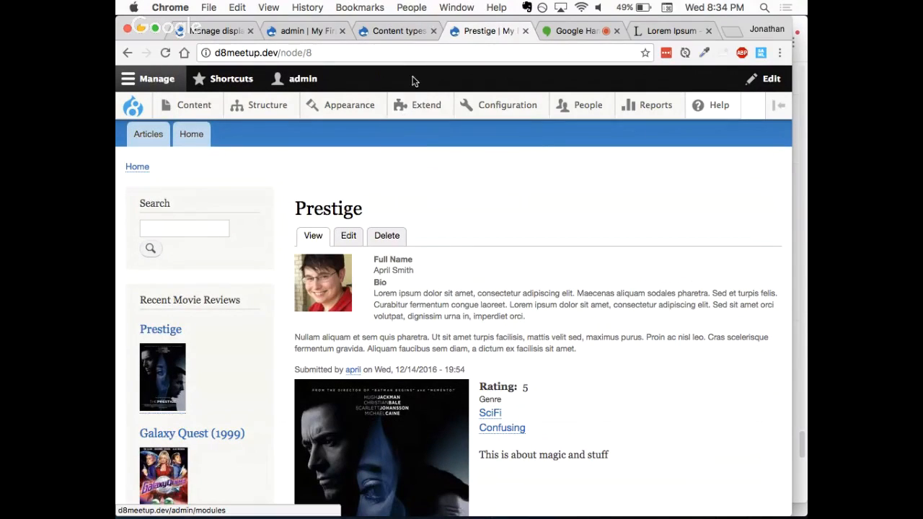
# Step: Turn off "Display author and date information" for the Movie Review content type and save it
pyautogui.click(390, 33)
pyautogui.click(733, 436)
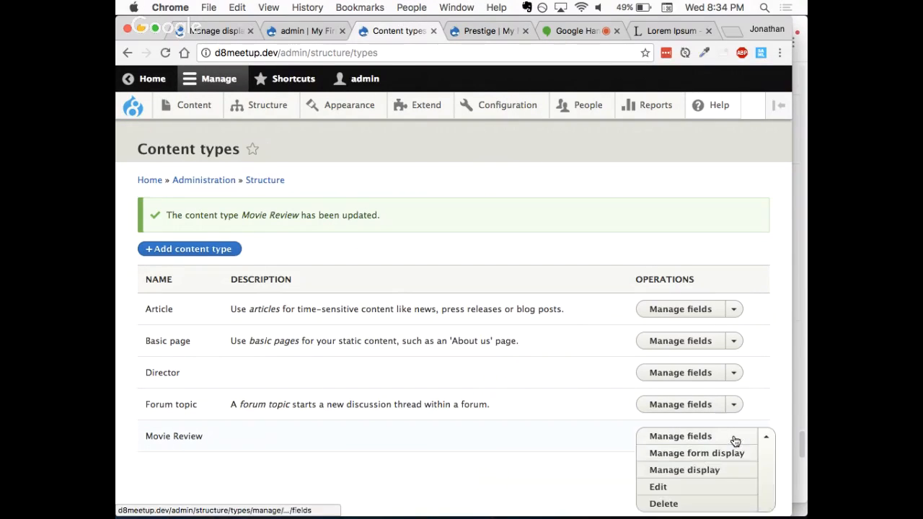
pyautogui.click(678, 487)
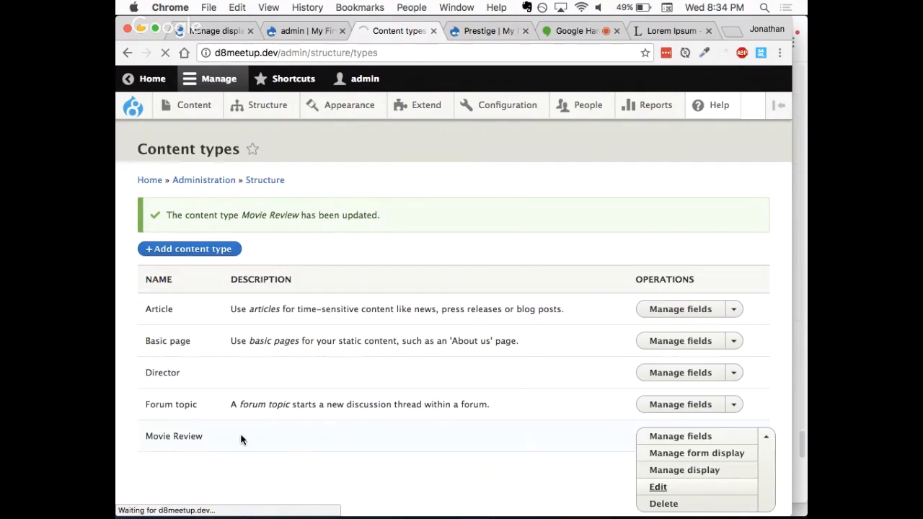
pyautogui.scroll(-4, 455, 324)
pyautogui.click(255, 395)
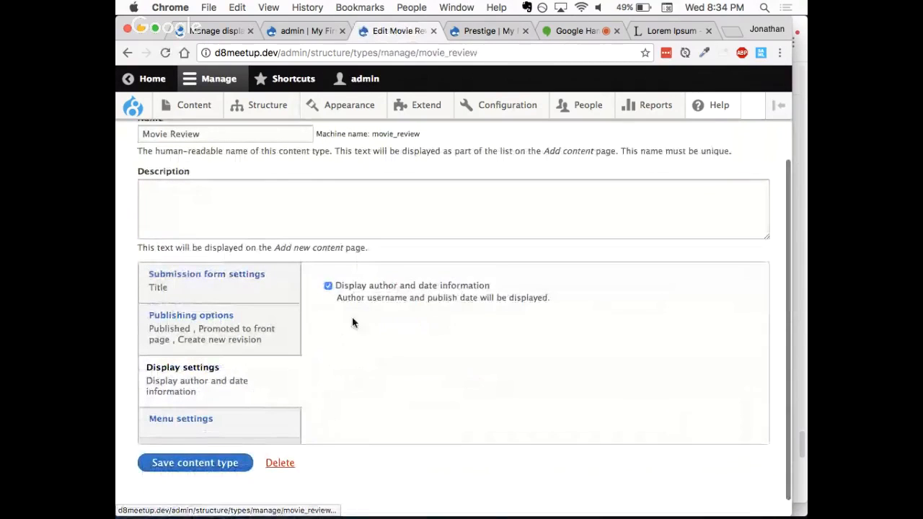
pyautogui.click(348, 287)
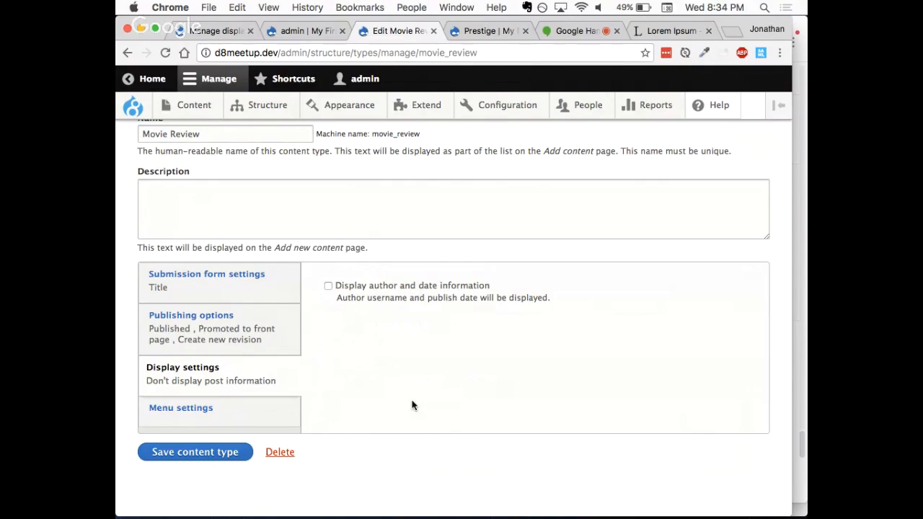
pyautogui.click(189, 452)
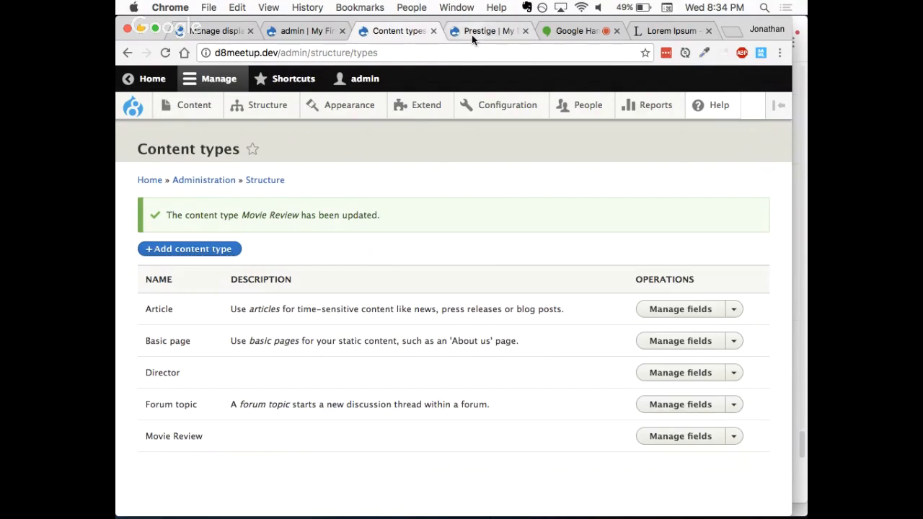
# Step: Reload the Prestige review and check whether the author information is still displayed
pyautogui.click(472, 31)
pyautogui.press('super+r')
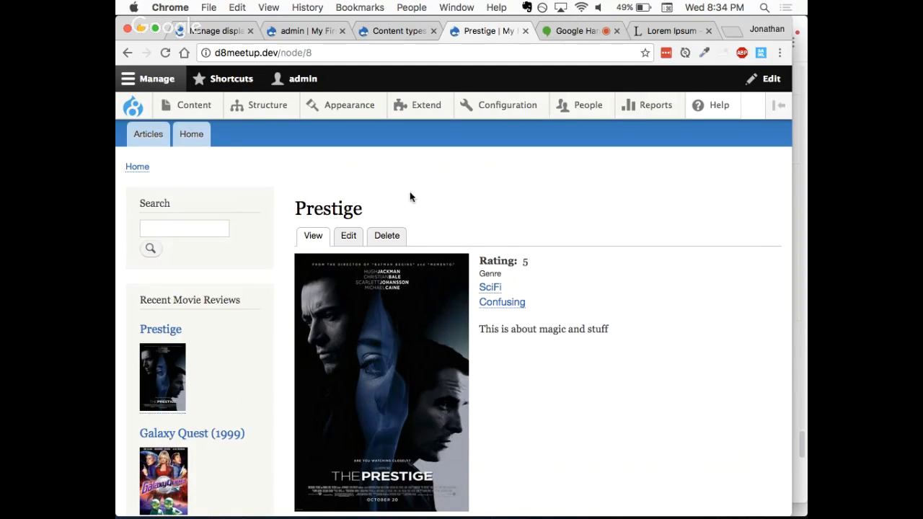
pyautogui.scroll(-3, 280, 209)
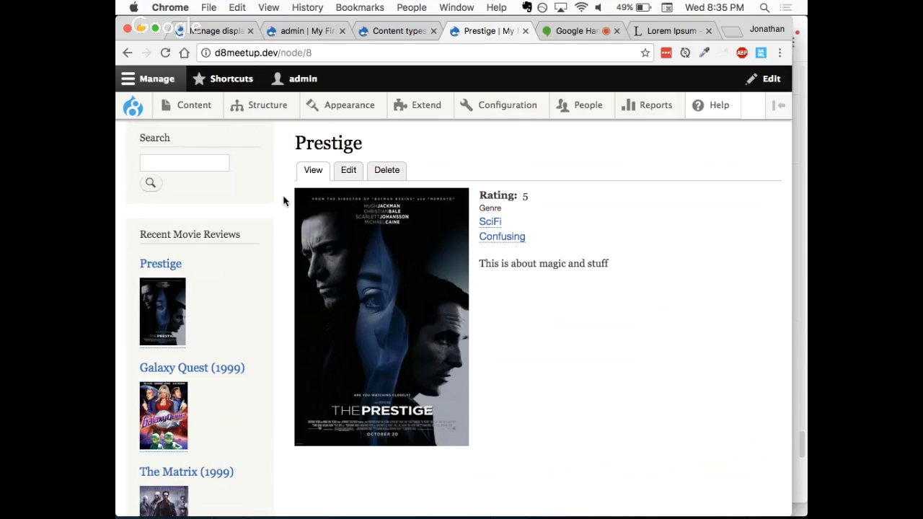
# Step: Open the Recent Movie Reviews view for editing from the site's list of views
pyautogui.click(397, 31)
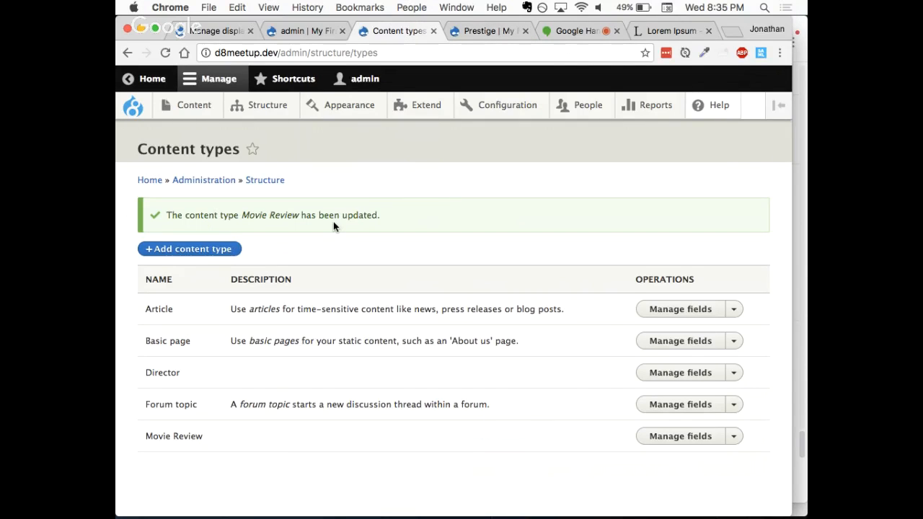
pyautogui.moveTo(278, 108)
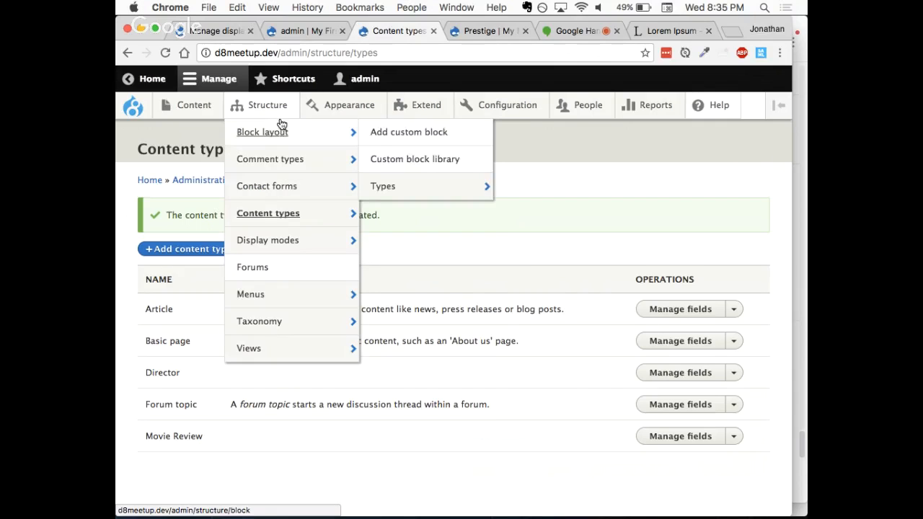
pyautogui.moveTo(293, 184)
pyautogui.click(300, 351)
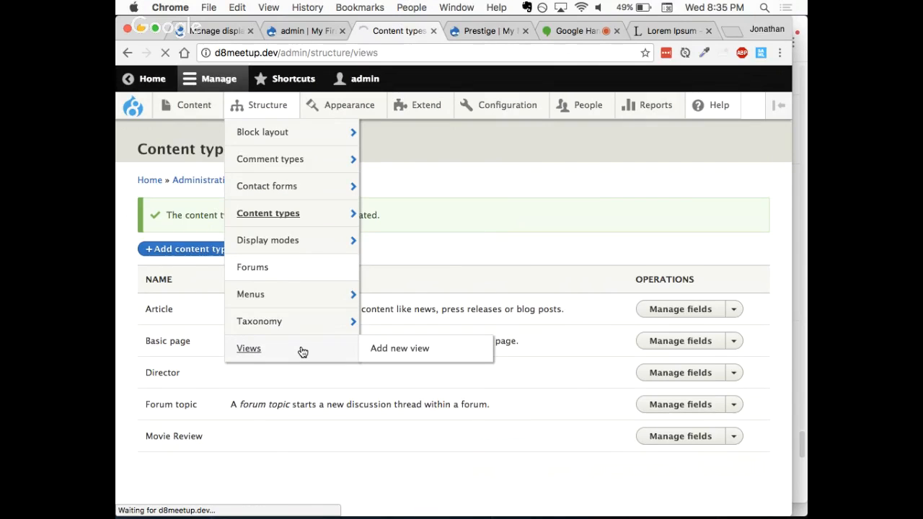
pyautogui.scroll(-4, 303, 351)
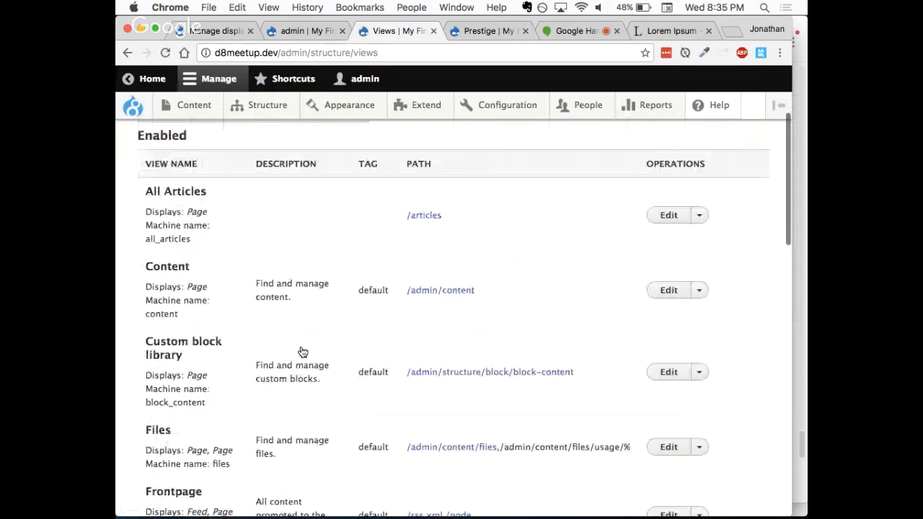
pyautogui.scroll(-13, 303, 351)
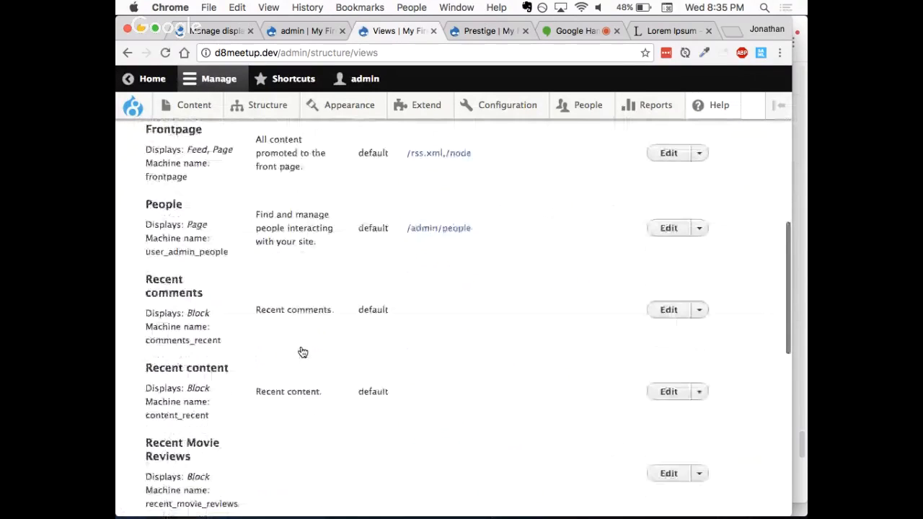
pyautogui.scroll(-1, 303, 351)
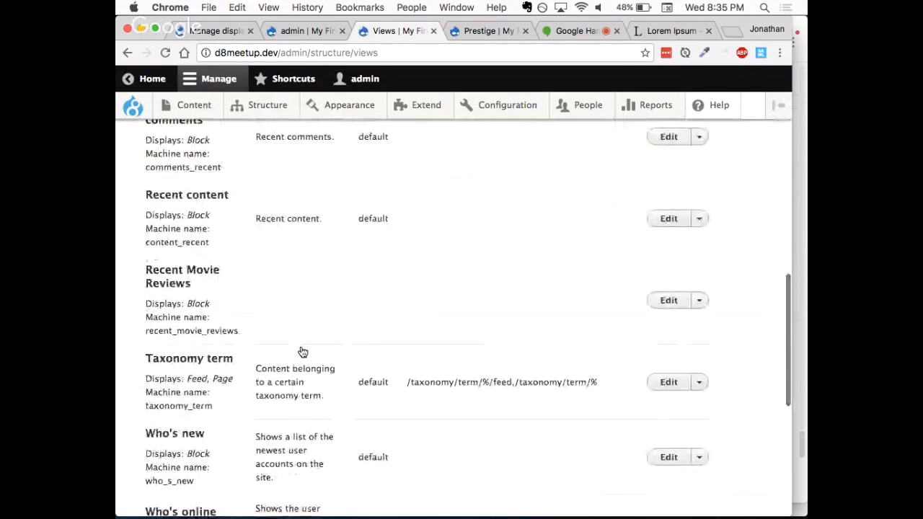
pyautogui.click(669, 302)
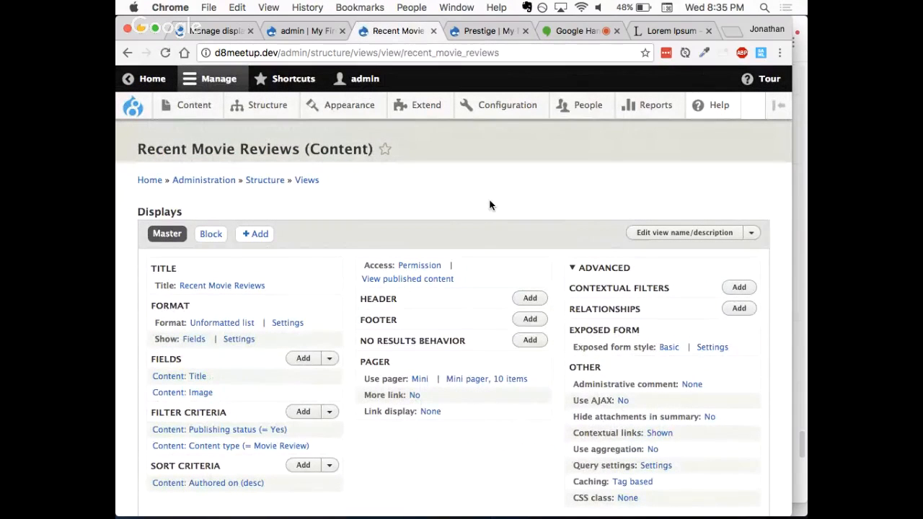
# Step: Open the list of fields that can be added to the Recent Movie Reviews view and examine the "Authored by" description
pyautogui.scroll(-2, 490, 205)
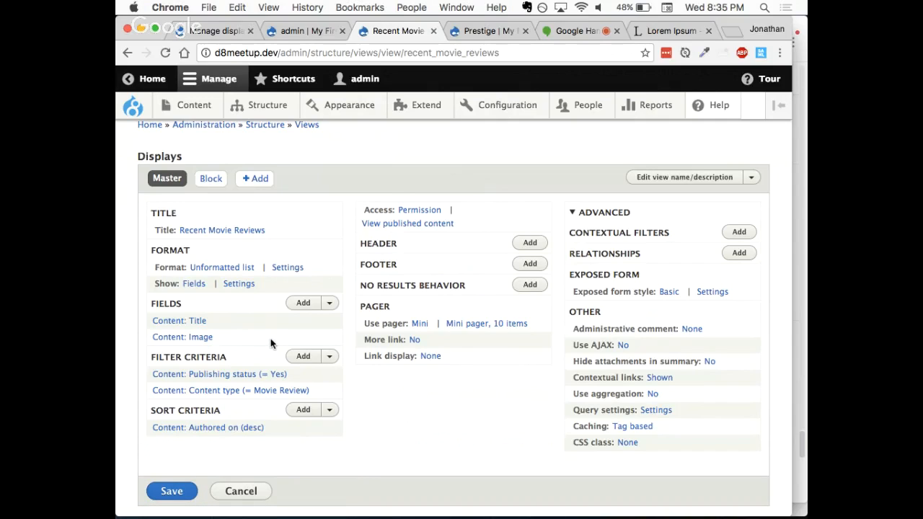
pyautogui.click(303, 304)
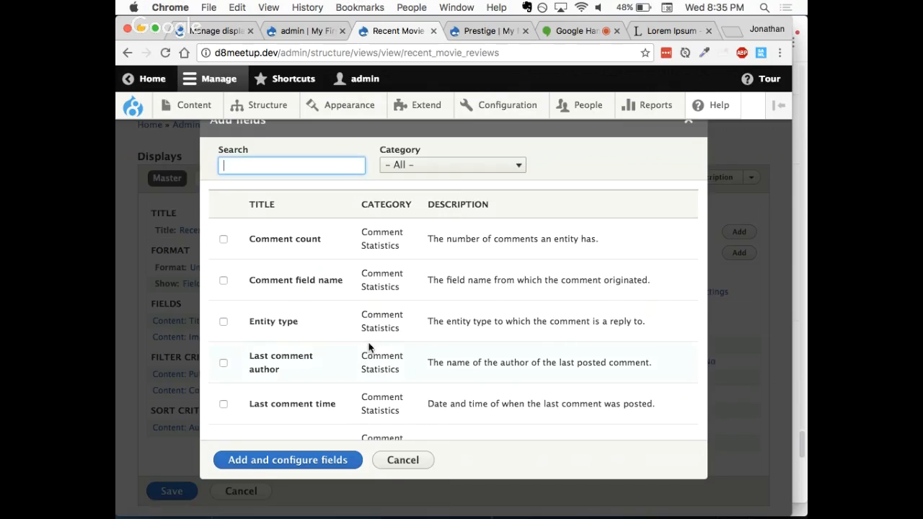
pyautogui.click(462, 169)
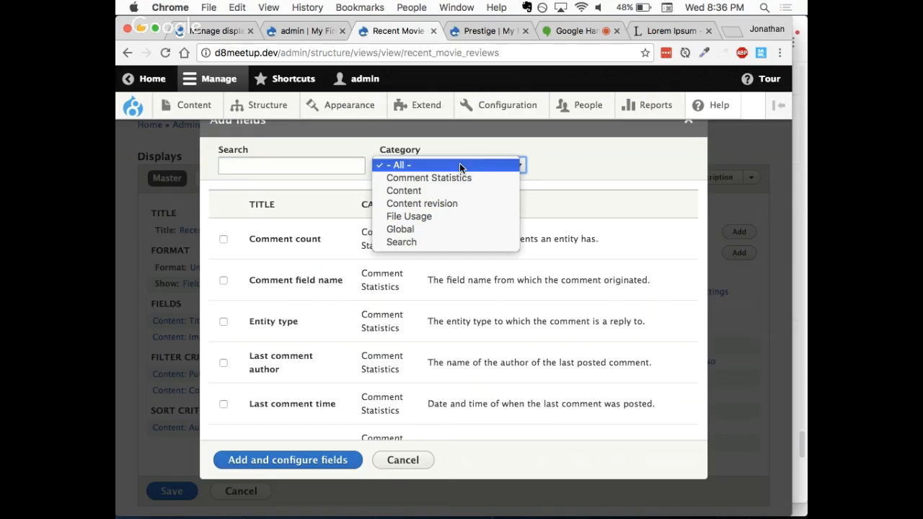
pyautogui.click(540, 166)
pyautogui.scroll(-4, 406, 339)
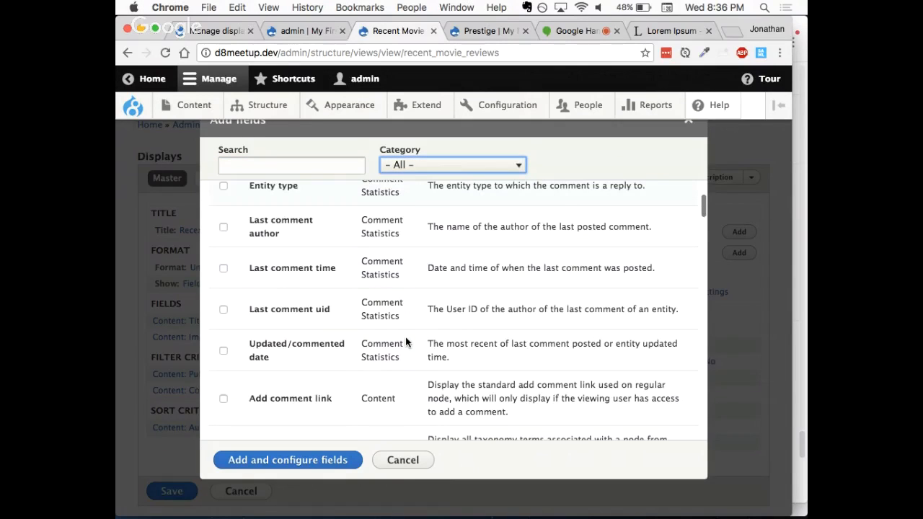
pyautogui.scroll(-6, 406, 337)
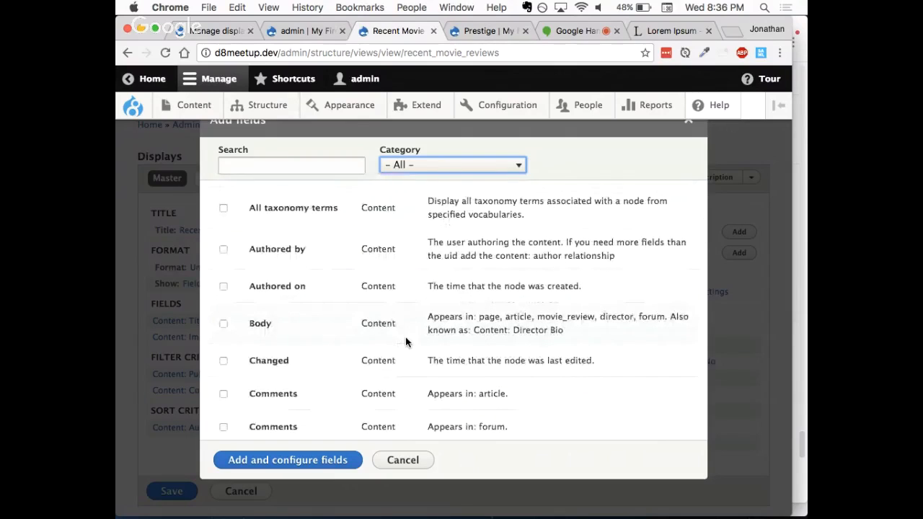
pyautogui.scroll(-1, 405, 337)
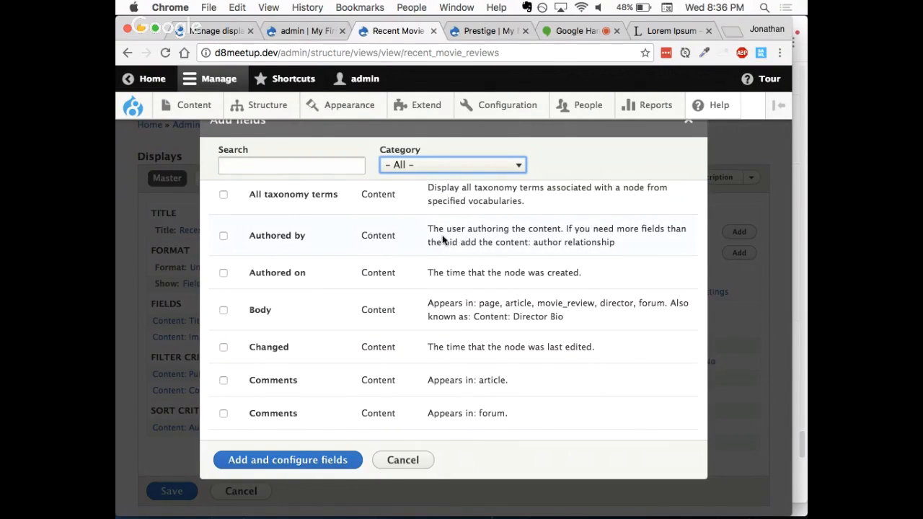
# Step: Add the "Authored by" content field with the Label formatter to the view and check the author output in the preview
pyautogui.click(224, 236)
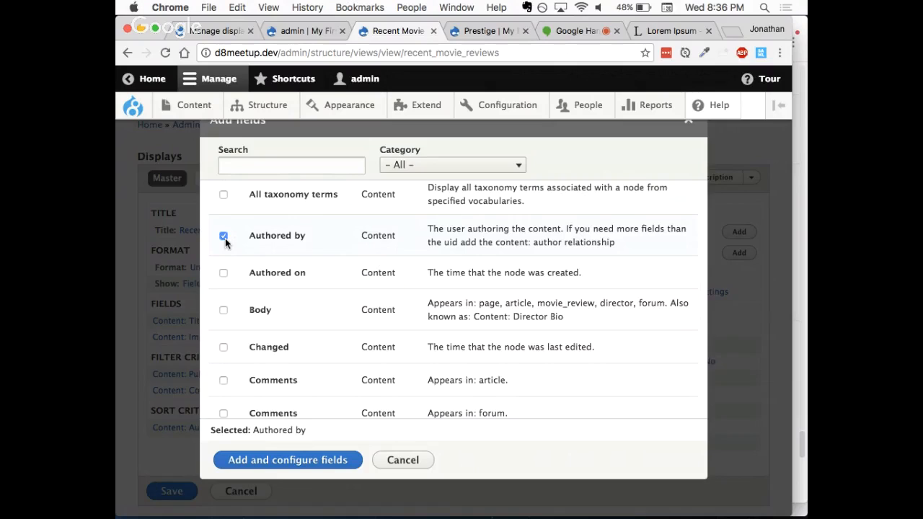
pyautogui.click(266, 466)
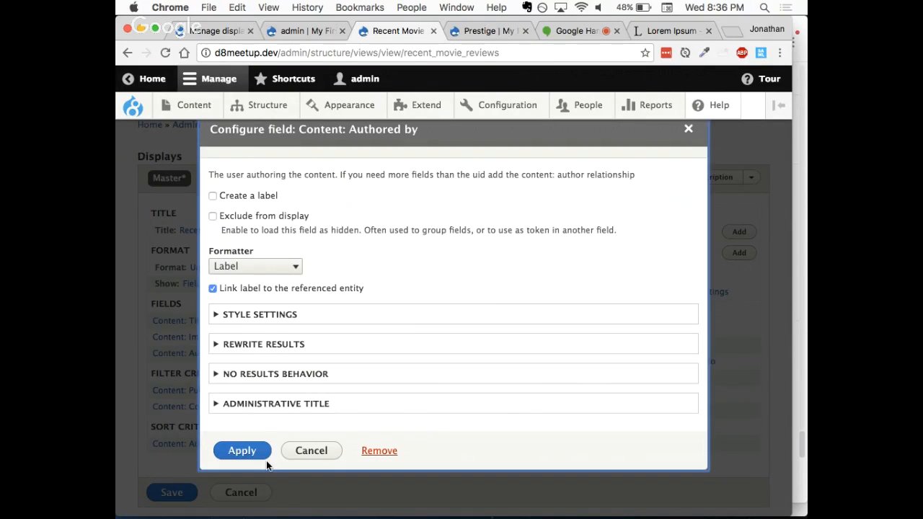
pyautogui.click(244, 450)
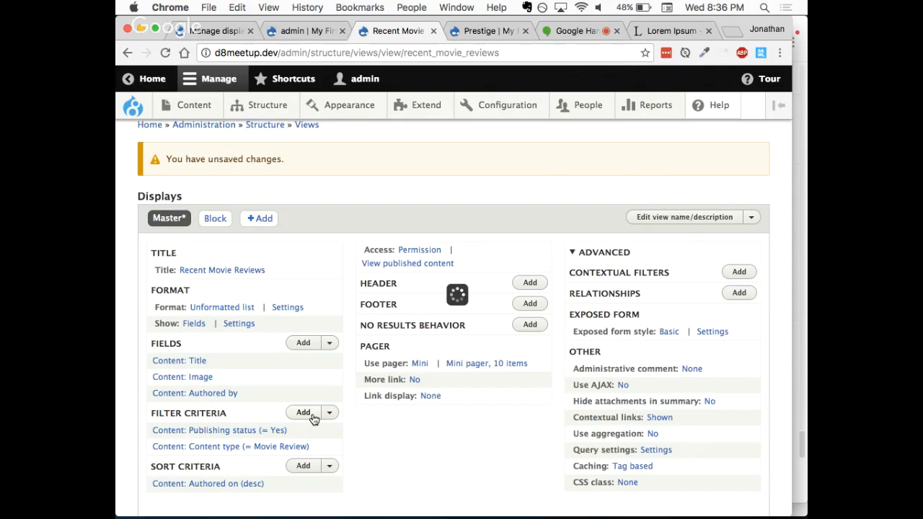
pyautogui.scroll(-10, 317, 382)
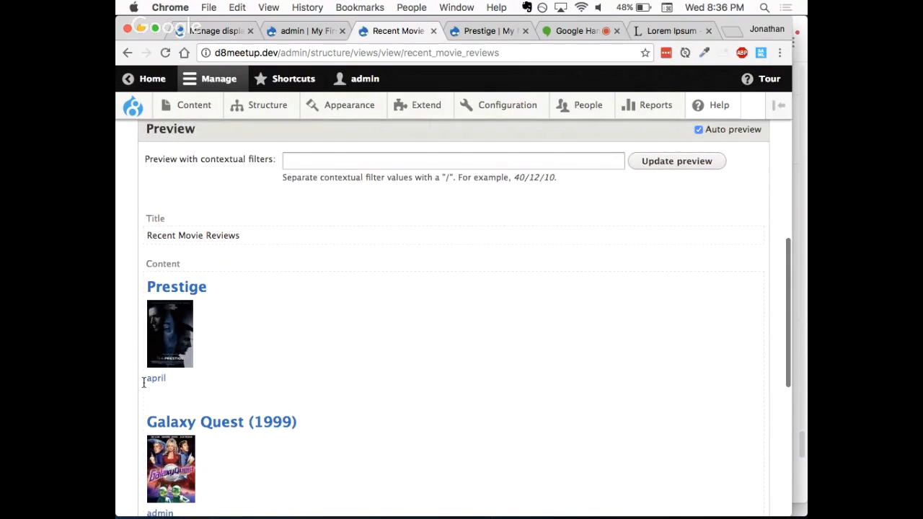
pyautogui.moveTo(143, 382); pyautogui.dragTo(167, 381)
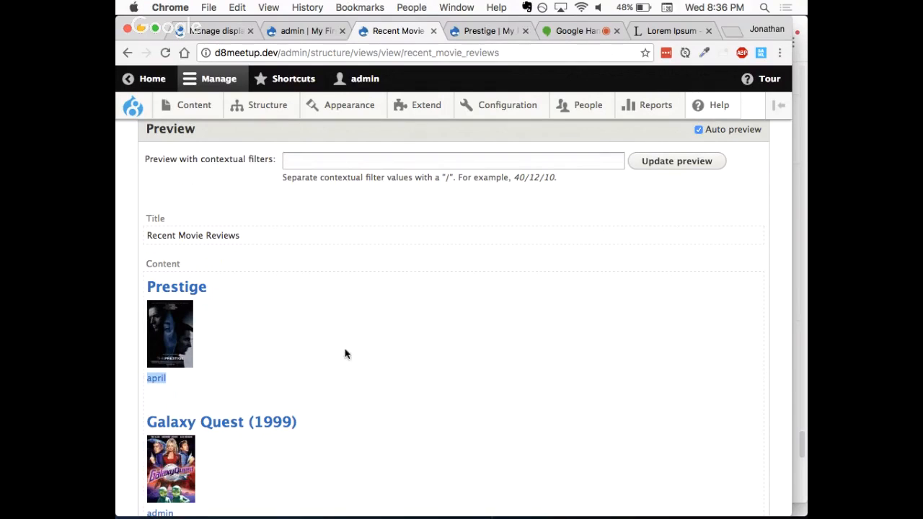
# Step: Add the "Content author" relationship to the Recent Movie Reviews view without requiring it
pyautogui.scroll(5, 380, 353)
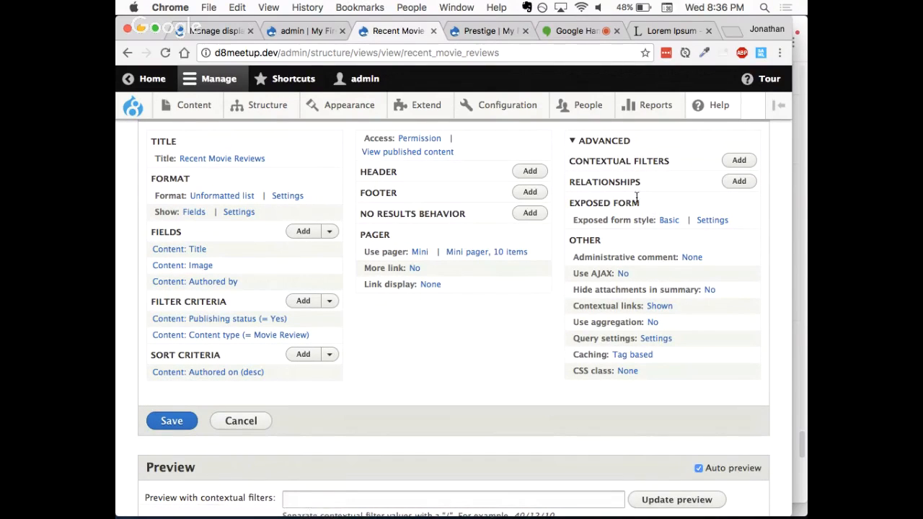
pyautogui.scroll(1, 637, 196)
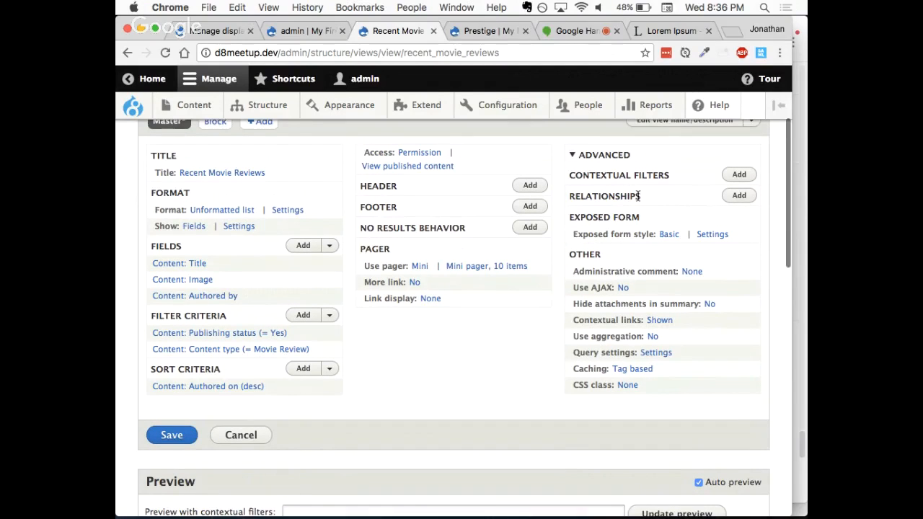
pyautogui.click(739, 195)
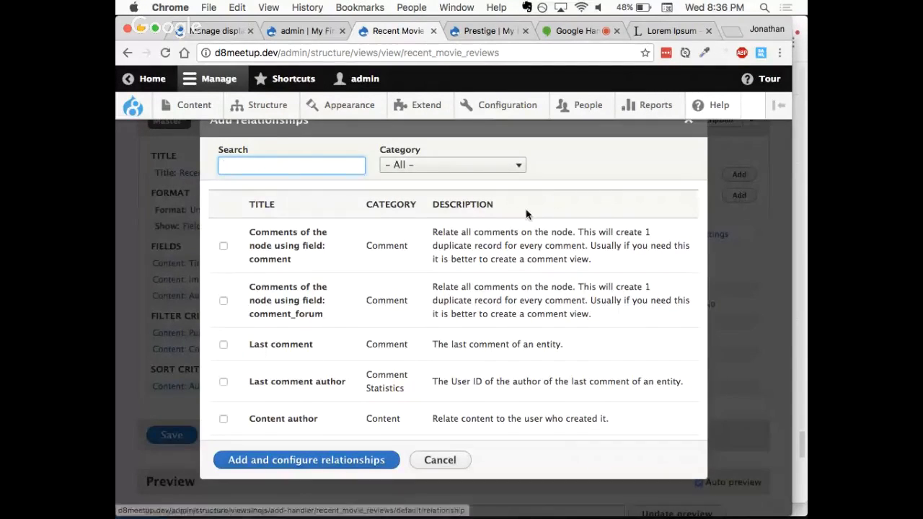
pyautogui.scroll(-3, 388, 303)
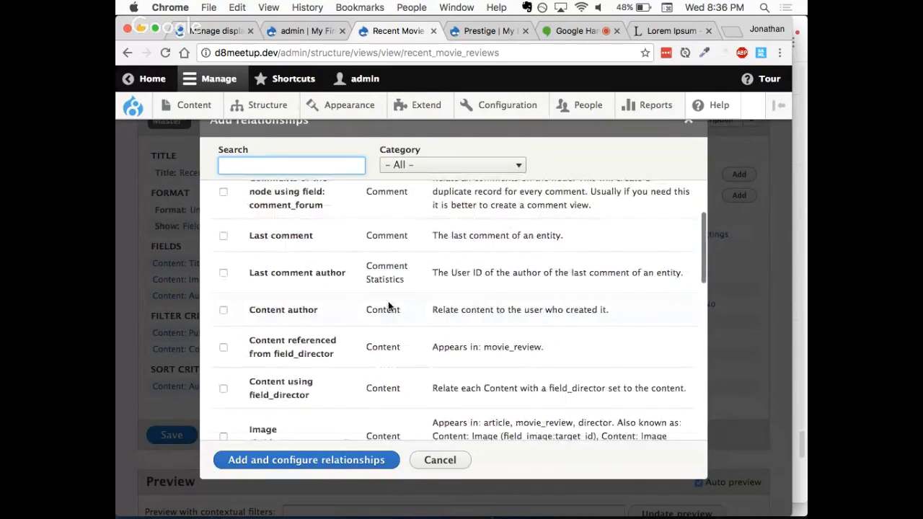
pyautogui.click(277, 311)
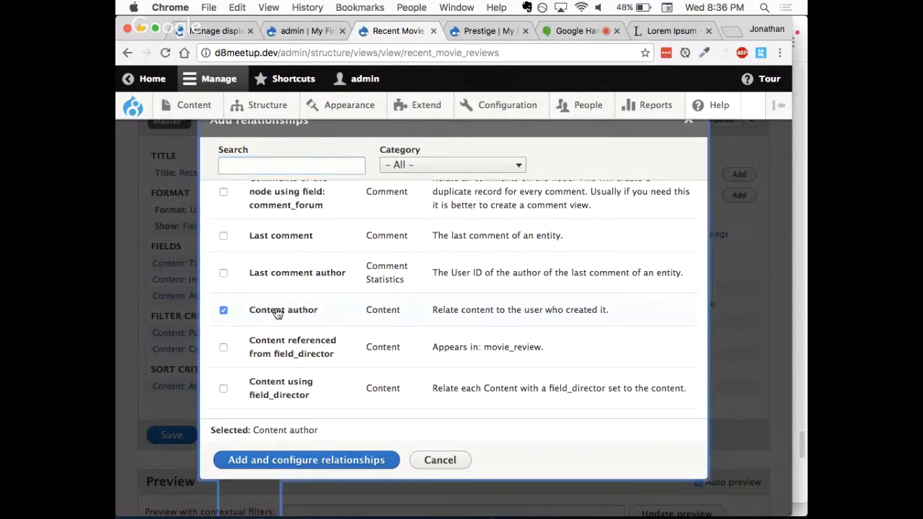
pyautogui.click(330, 461)
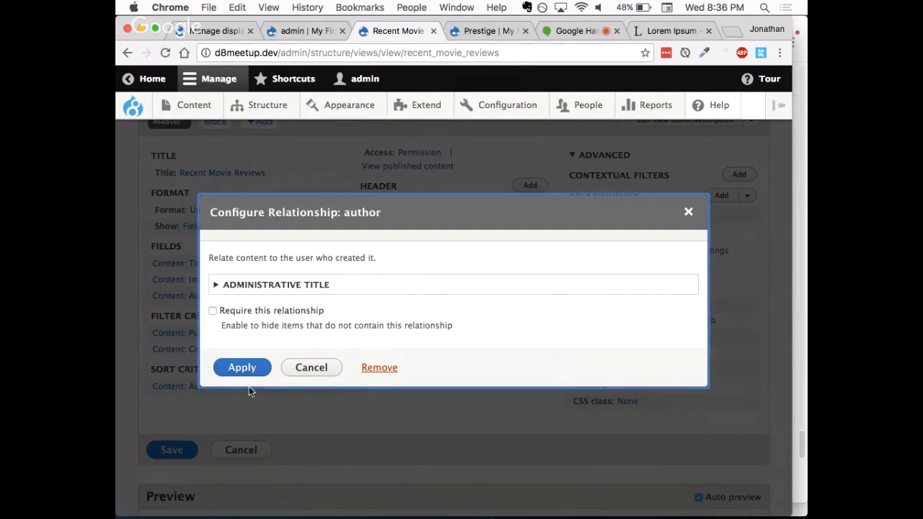
pyautogui.click(243, 368)
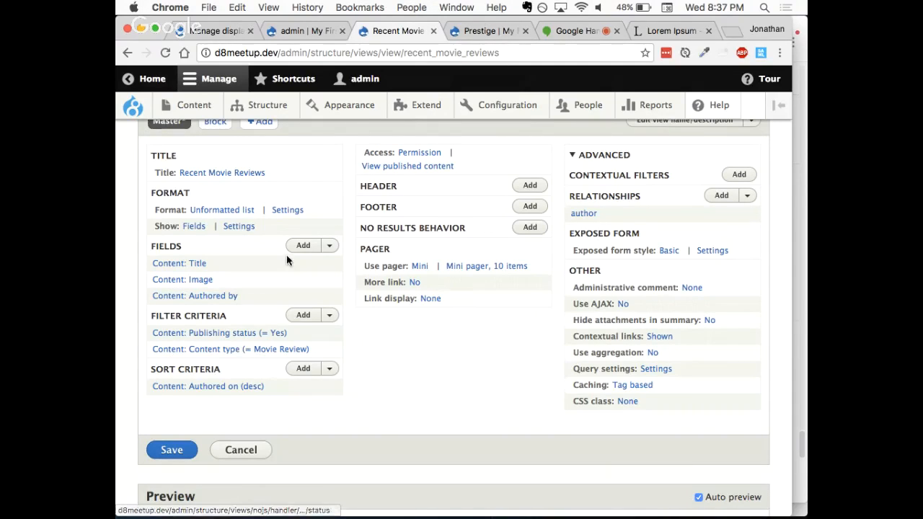
# Step: Select the Full Name and Picture fields from the User category and add them to the view
pyautogui.click(303, 248)
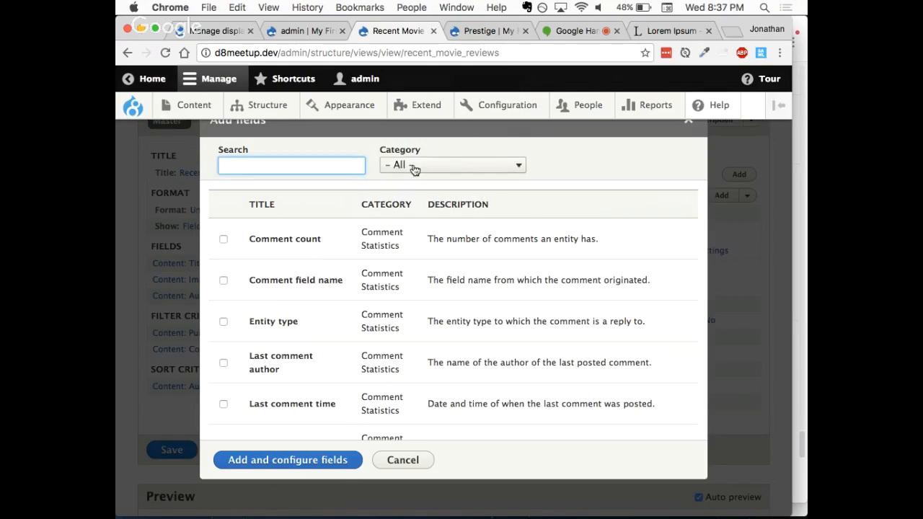
pyautogui.click(412, 167)
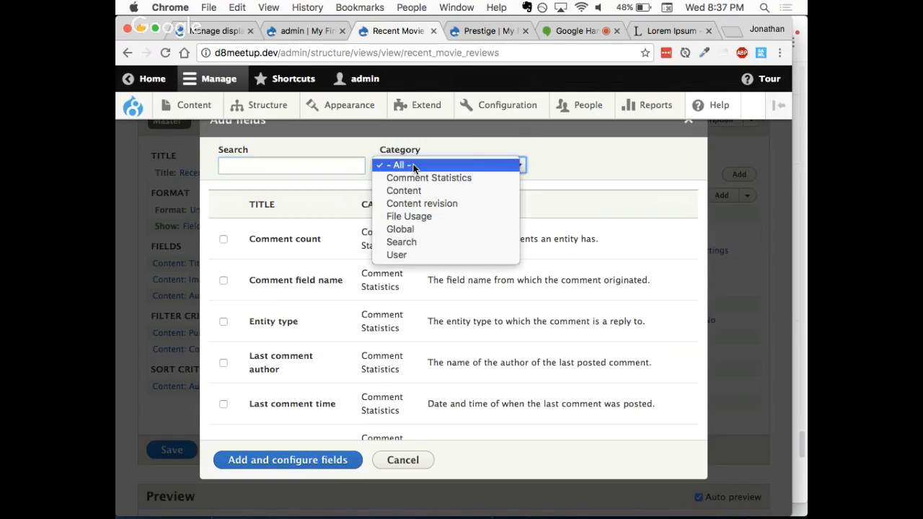
pyautogui.click(417, 255)
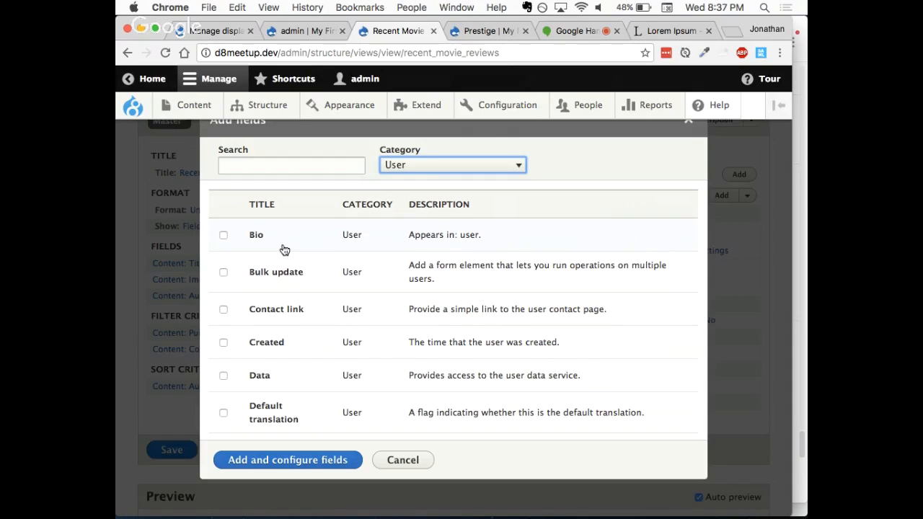
pyautogui.scroll(-2, 284, 249)
pyautogui.scroll(-3, 284, 250)
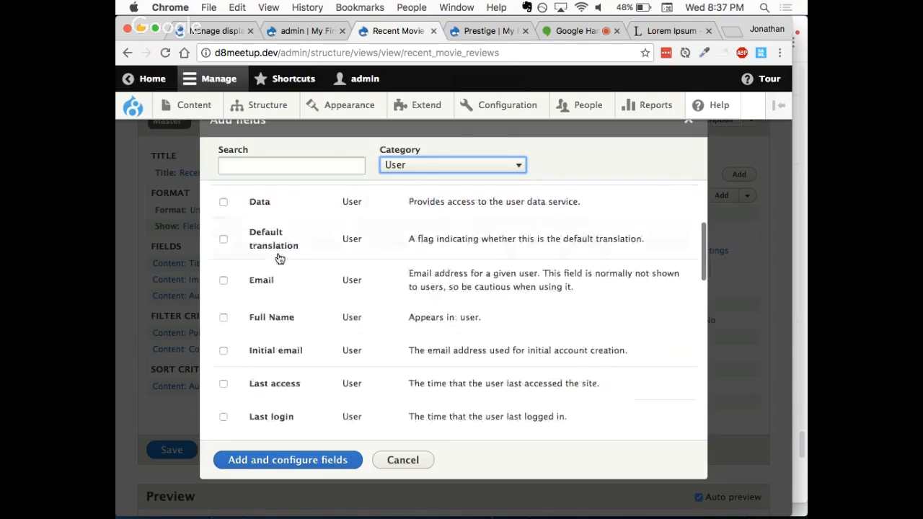
pyautogui.click(224, 318)
pyautogui.scroll(-1, 294, 337)
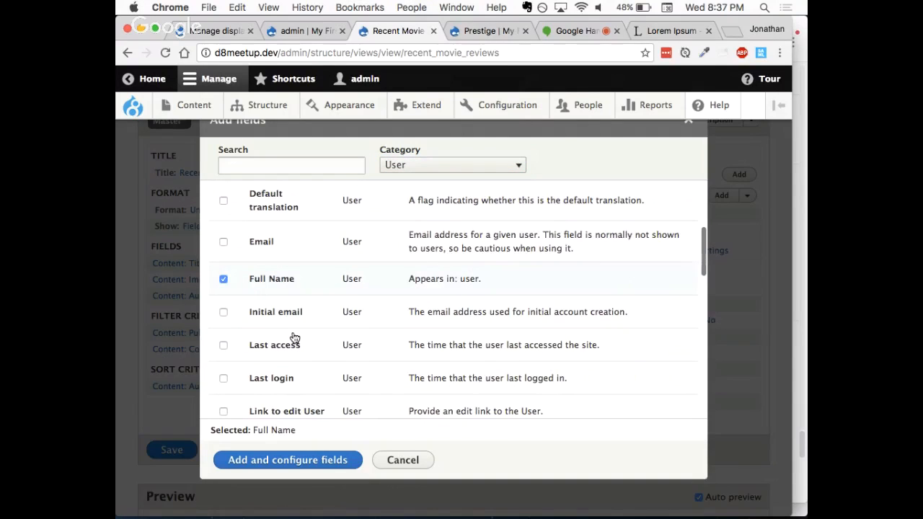
pyautogui.scroll(-8, 294, 338)
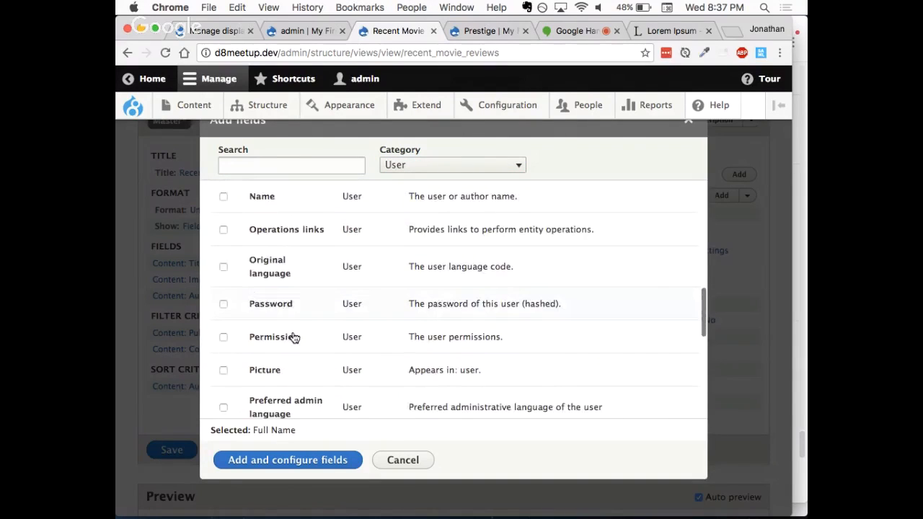
pyautogui.scroll(-1, 295, 337)
pyautogui.click(224, 335)
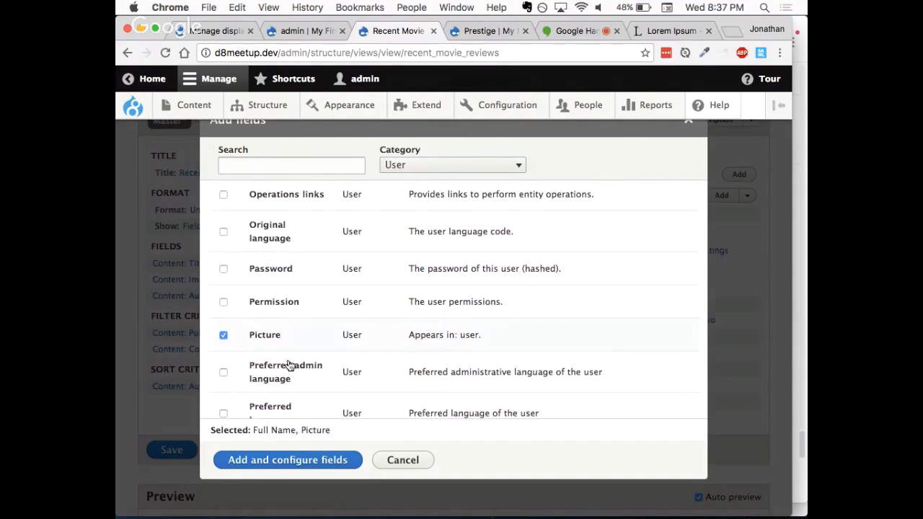
pyautogui.click(283, 460)
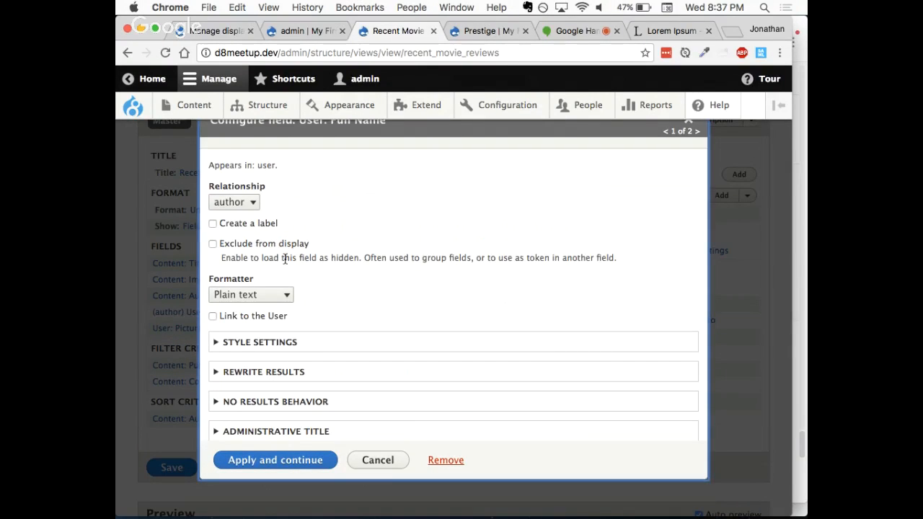
# Step: Apply the Full Name field with the author relationship and the Plain text formatter
pyautogui.click(257, 201)
pyautogui.click(302, 200)
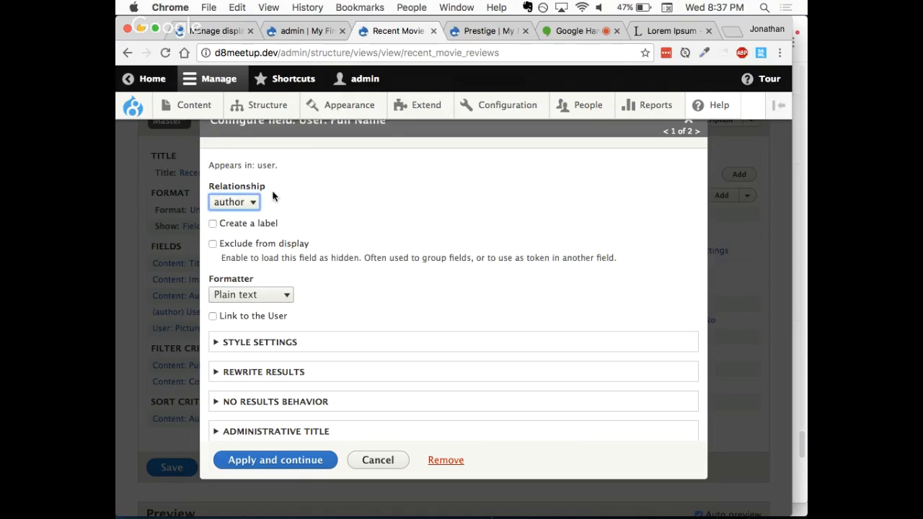
pyautogui.scroll(-1, 284, 225)
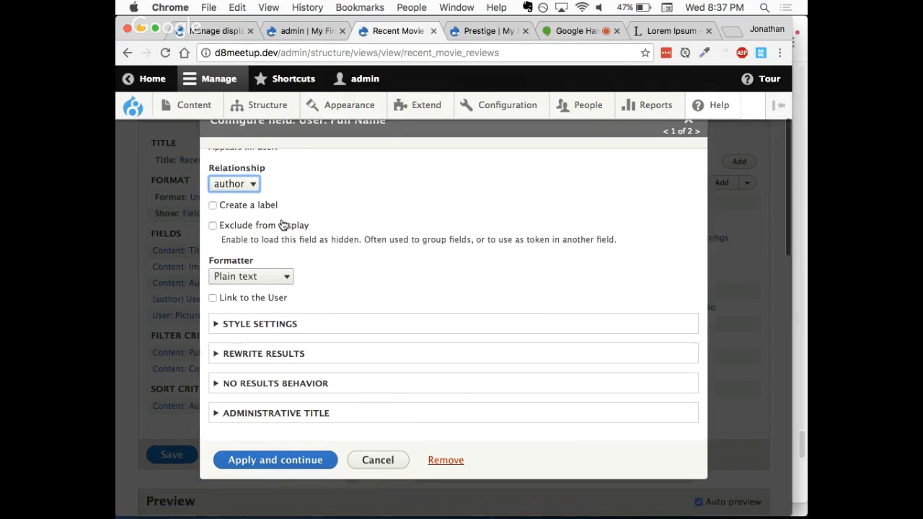
pyautogui.scroll(1, 282, 225)
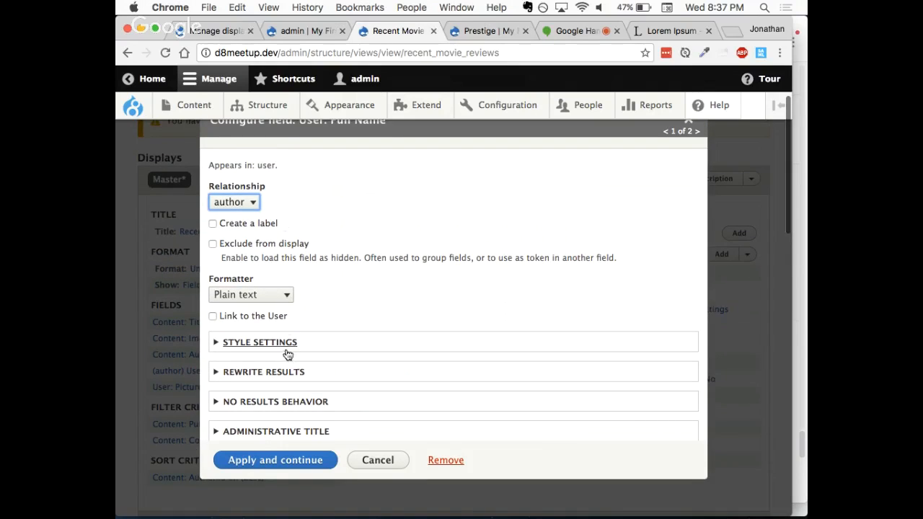
pyautogui.click(277, 466)
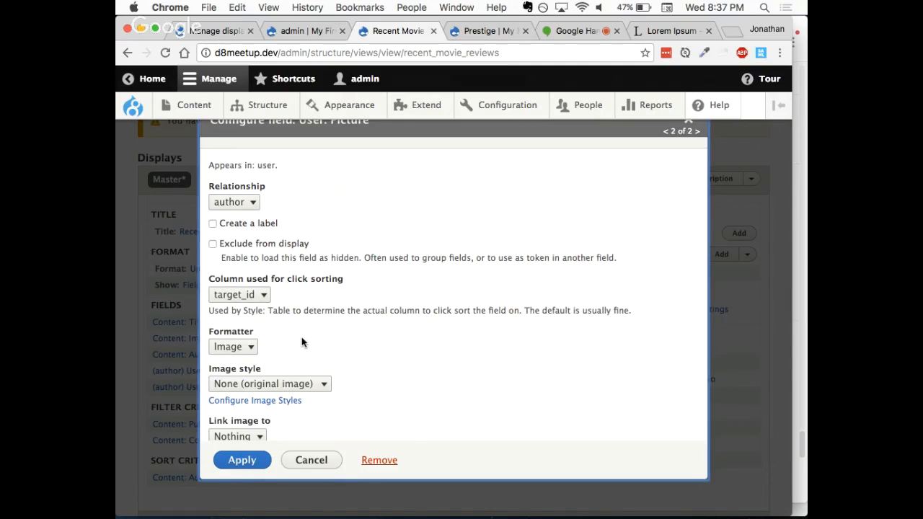
# Step: Set the Picture field's image style to Thumbnail (100×100) and apply the field settings
pyautogui.scroll(-1, 298, 324)
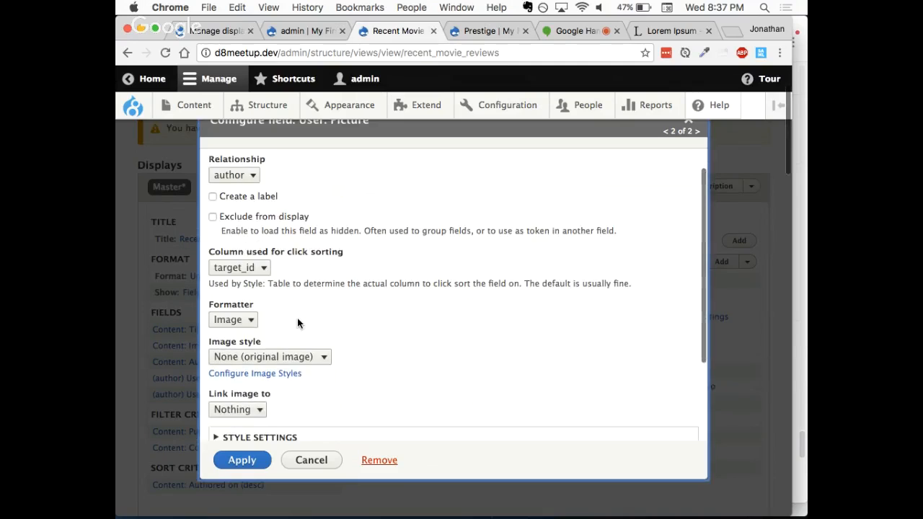
pyautogui.click(283, 357)
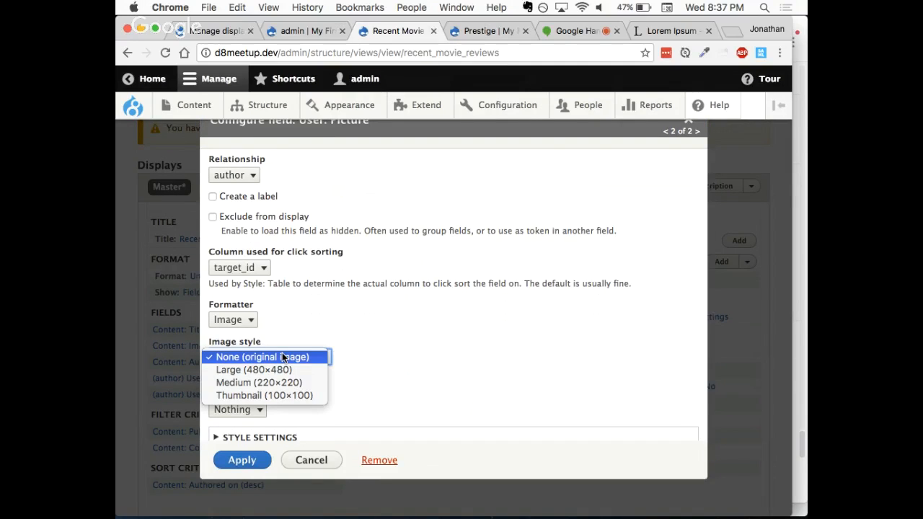
pyautogui.click(326, 326)
pyautogui.scroll(-1, 323, 328)
pyautogui.click(293, 331)
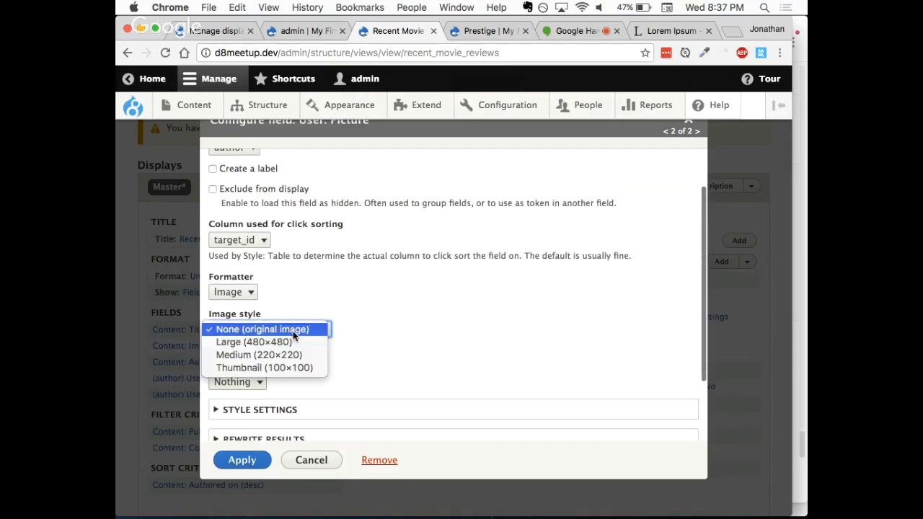
pyautogui.click(271, 367)
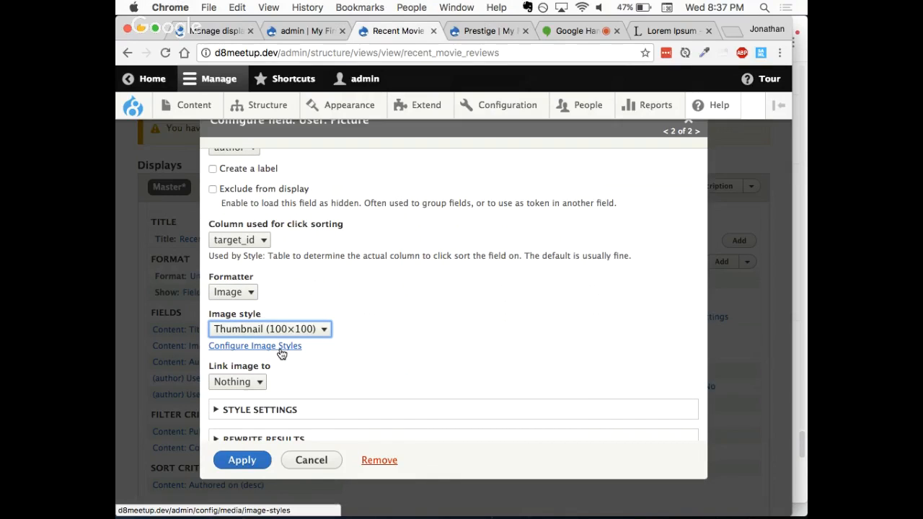
pyautogui.click(261, 462)
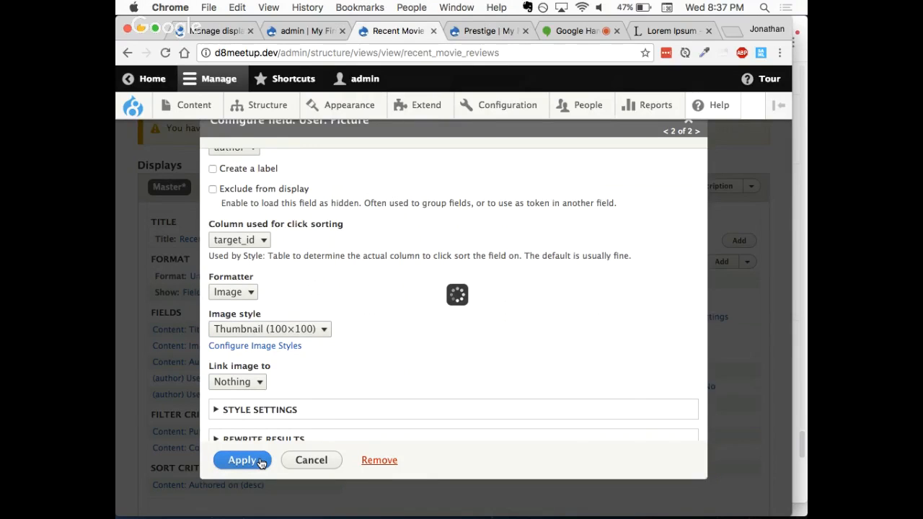
# Step: Examine the author's full name and picture under the Prestige review in the view preview
pyautogui.scroll(-10, 405, 390)
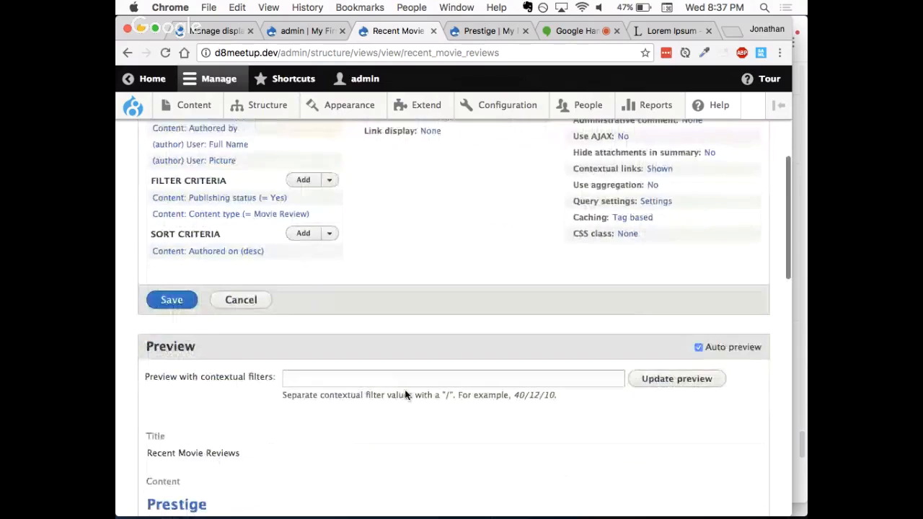
pyautogui.moveTo(242, 344); pyautogui.dragTo(136, 290)
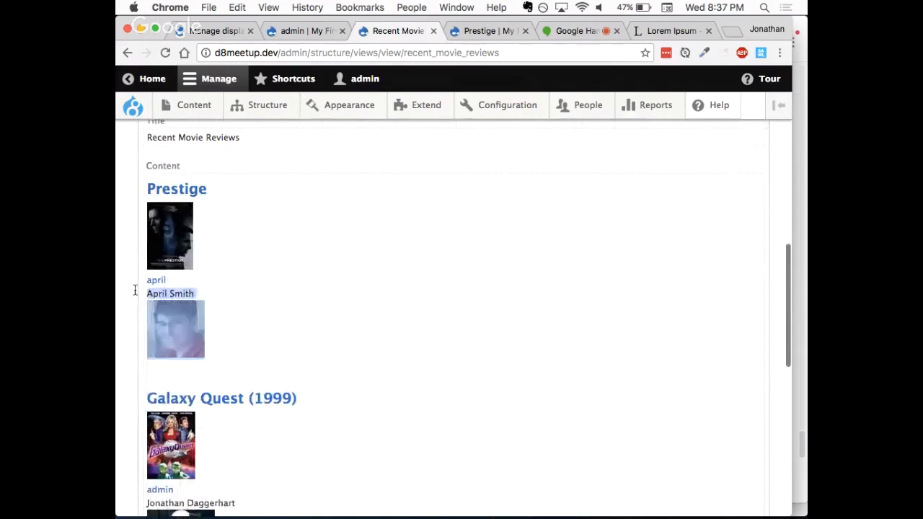
pyautogui.click(274, 297)
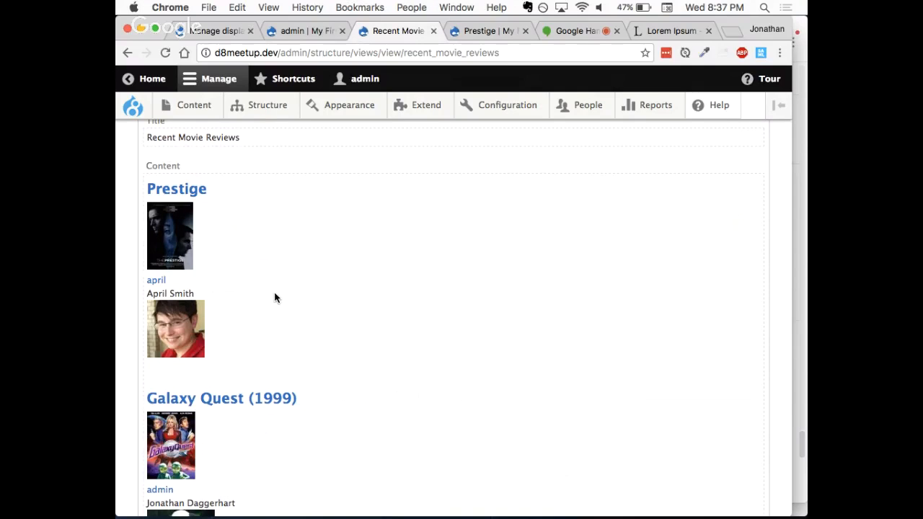
# Step: Remove the "Authored by" content field from the Recent Movie Reviews view
pyautogui.scroll(8, 274, 298)
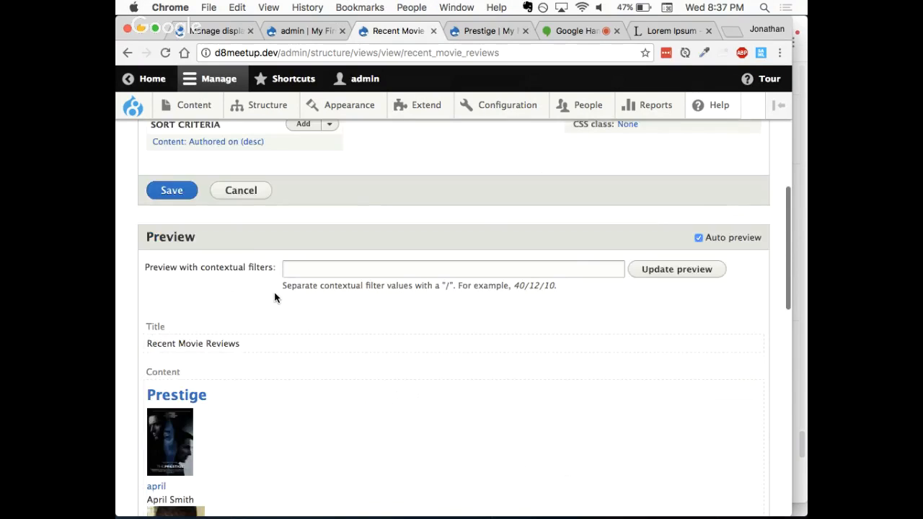
pyautogui.scroll(2, 274, 298)
pyautogui.click(218, 229)
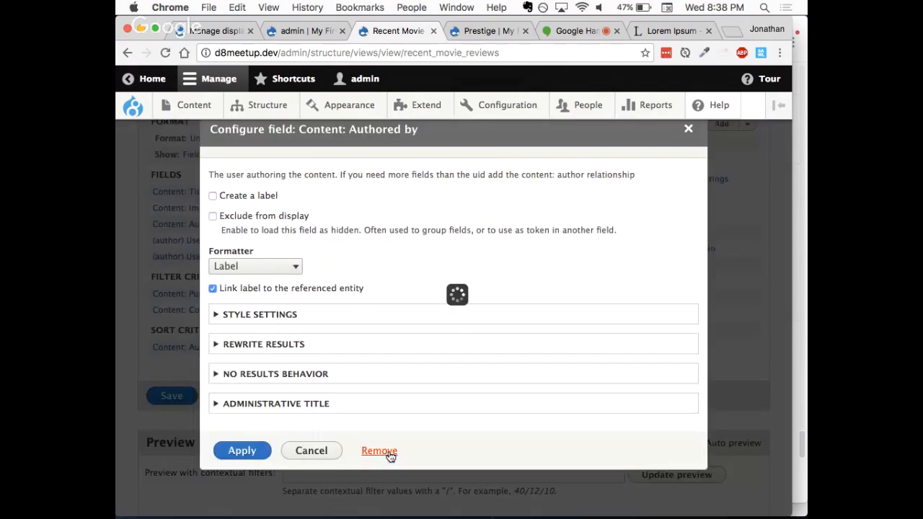
pyautogui.click(389, 453)
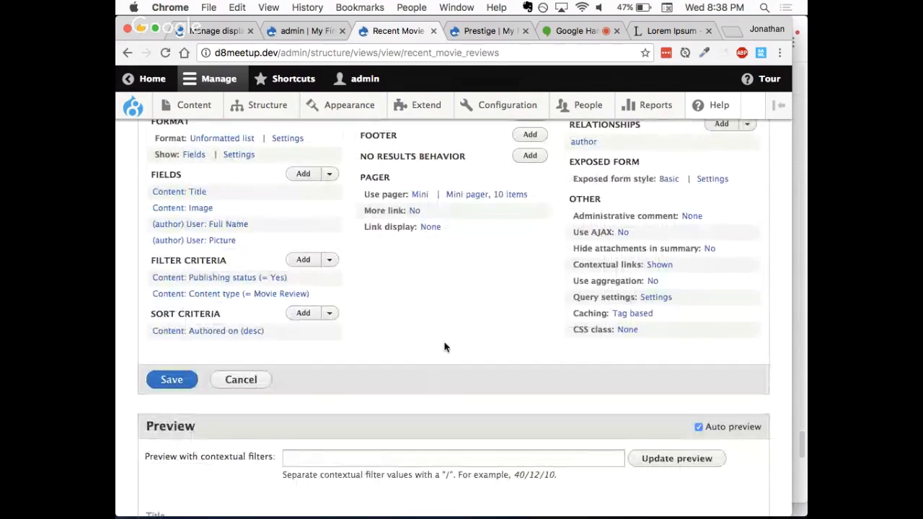
# Step: Open the site's image styles configuration in the browser tab showing the admin profile
pyautogui.scroll(2, 448, 317)
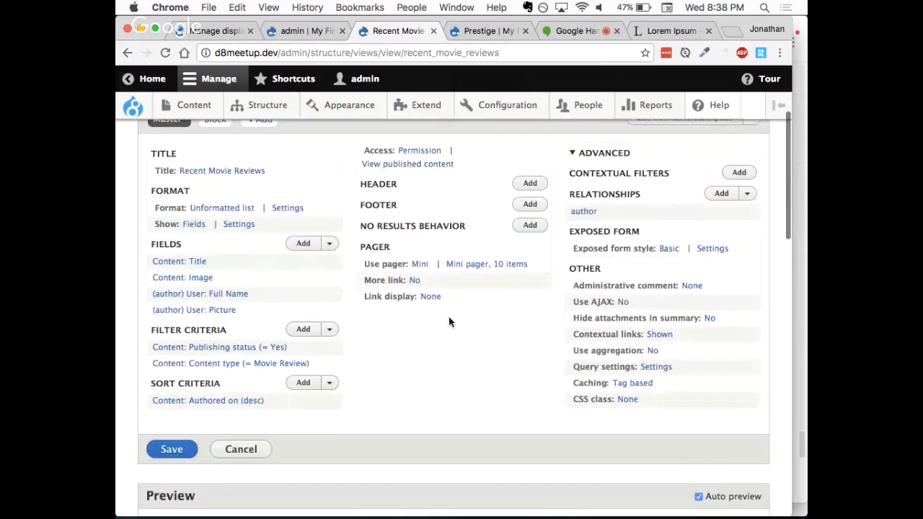
pyautogui.click(289, 31)
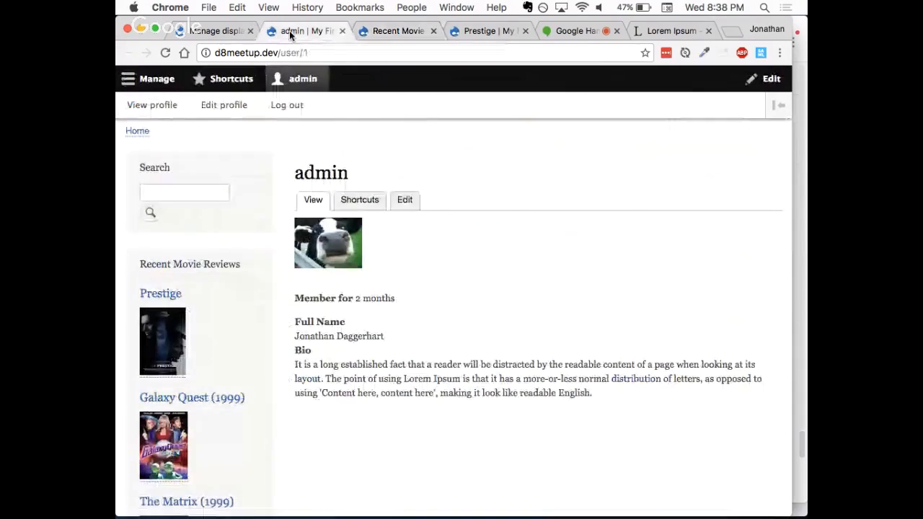
pyautogui.click(152, 79)
pyautogui.moveTo(498, 130)
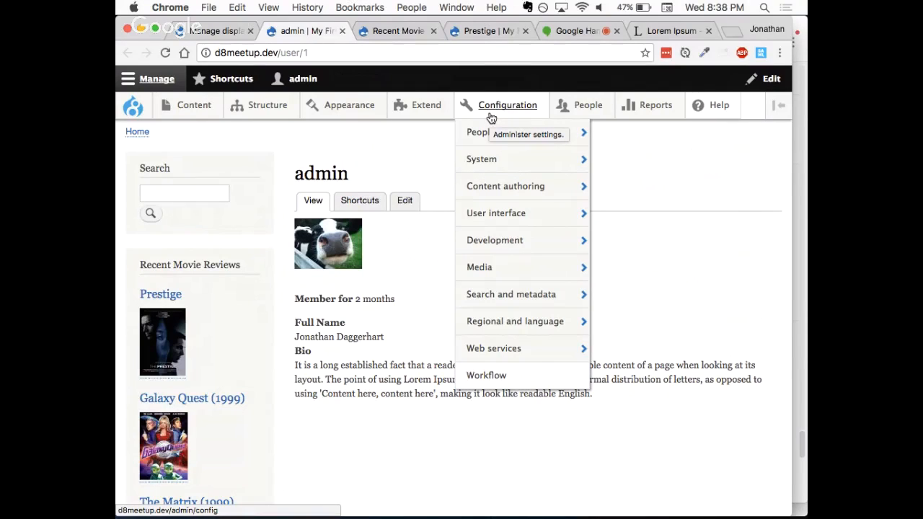
pyautogui.moveTo(511, 263)
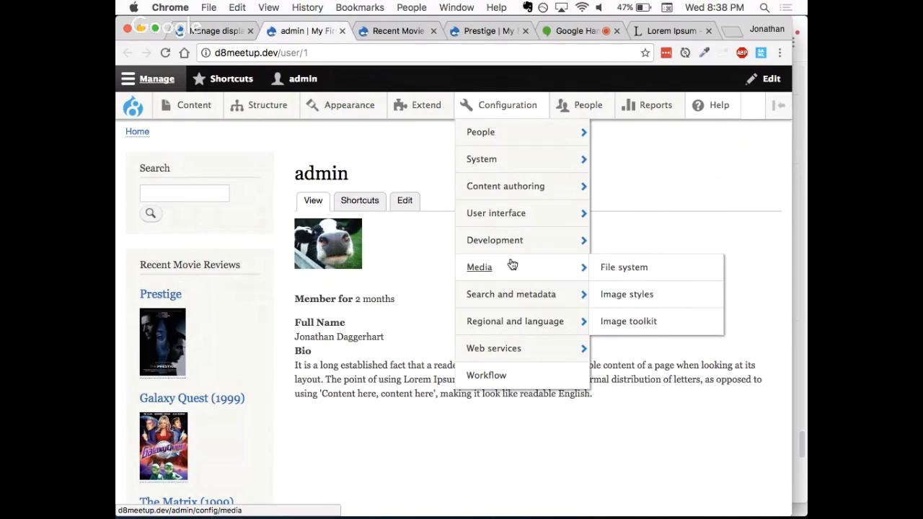
pyautogui.click(643, 292)
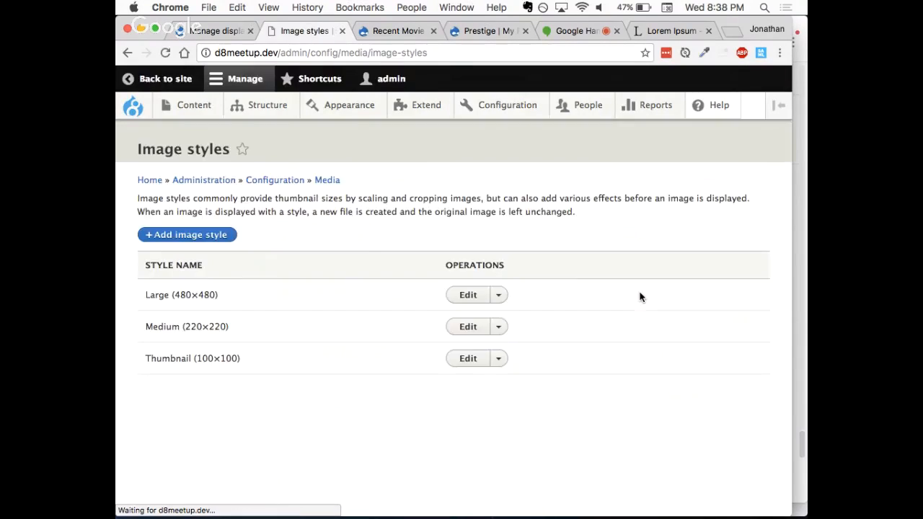
# Step: Create a new image style named "Tiny Avatar"
pyautogui.click(204, 237)
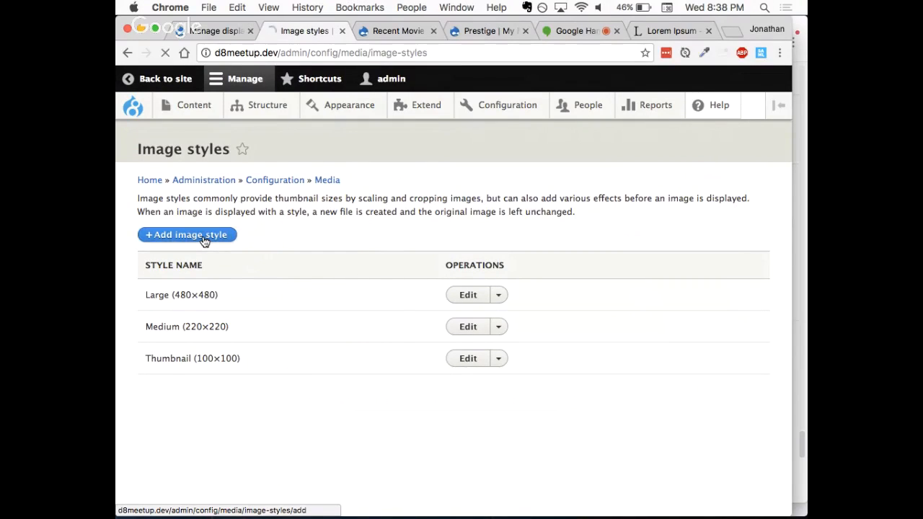
pyautogui.click(196, 220)
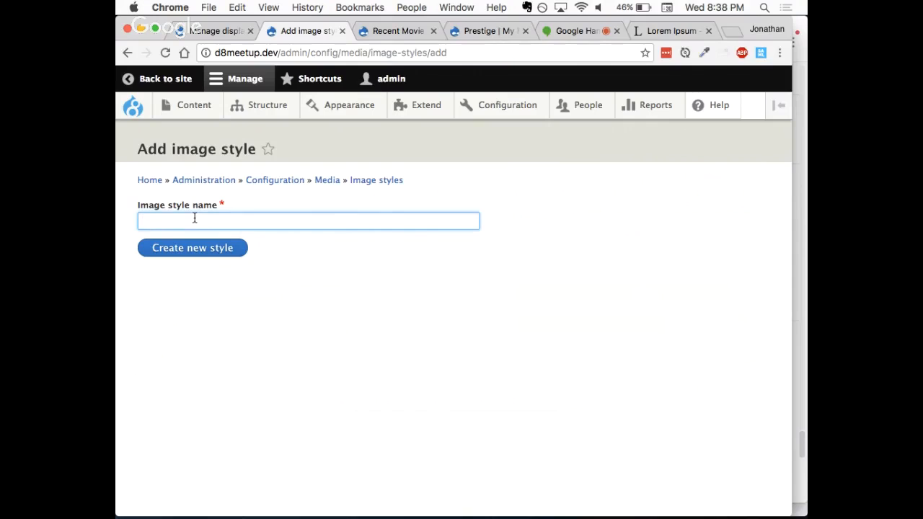
pyautogui.write('tiny')
pyautogui.press('BackSpace')
pyautogui.press('BackSpace')
pyautogui.press('BackSpace')
pyautogui.press('BackSpace')
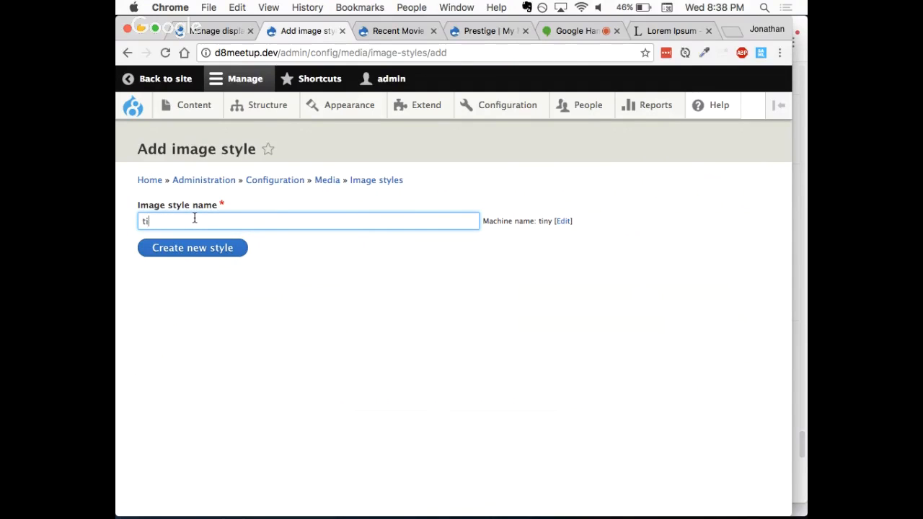
pyautogui.write('Tiny Avatar')
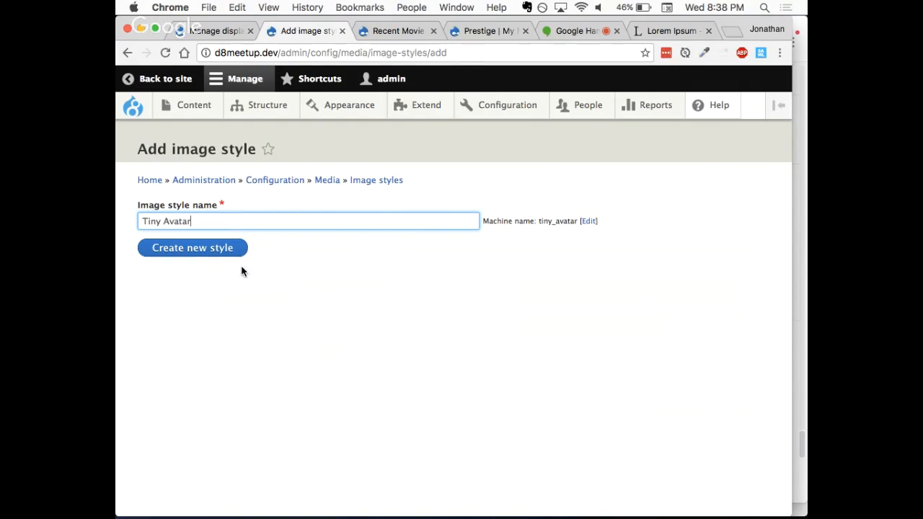
pyautogui.click(200, 249)
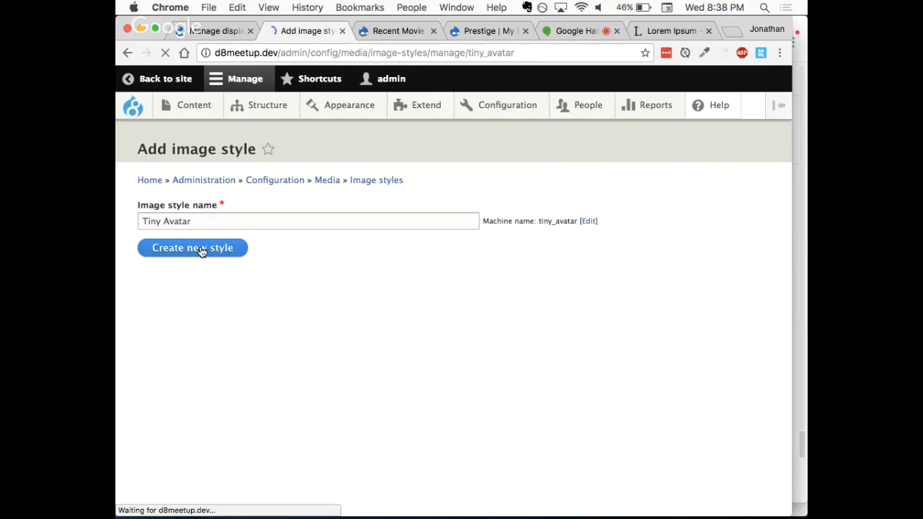
# Step: Add a Scale and crop effect of 35 by 35 pixels to the Tiny Avatar style
pyautogui.scroll(-2, 238, 318)
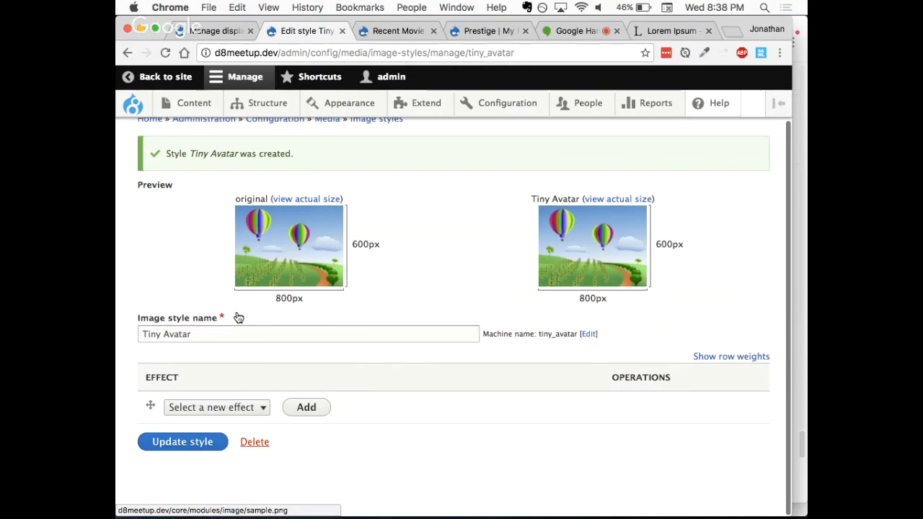
pyautogui.click(216, 408)
pyautogui.click(229, 501)
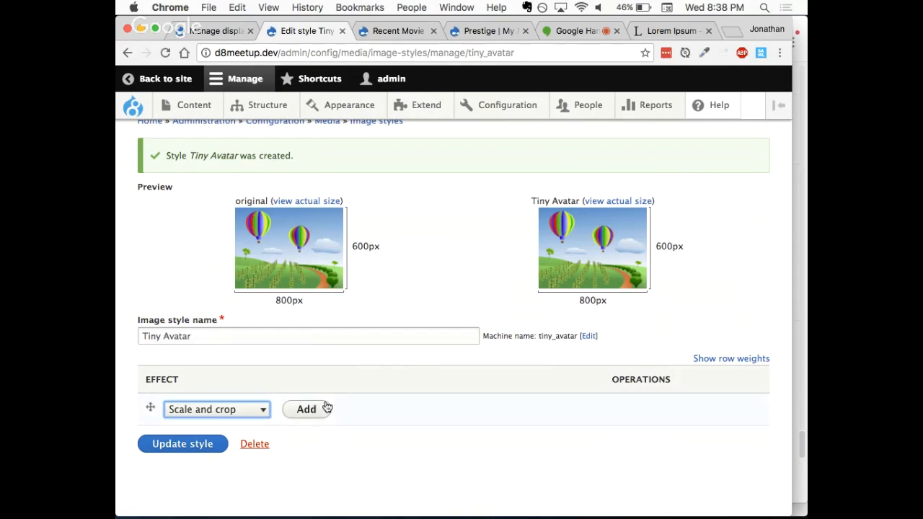
pyautogui.click(315, 410)
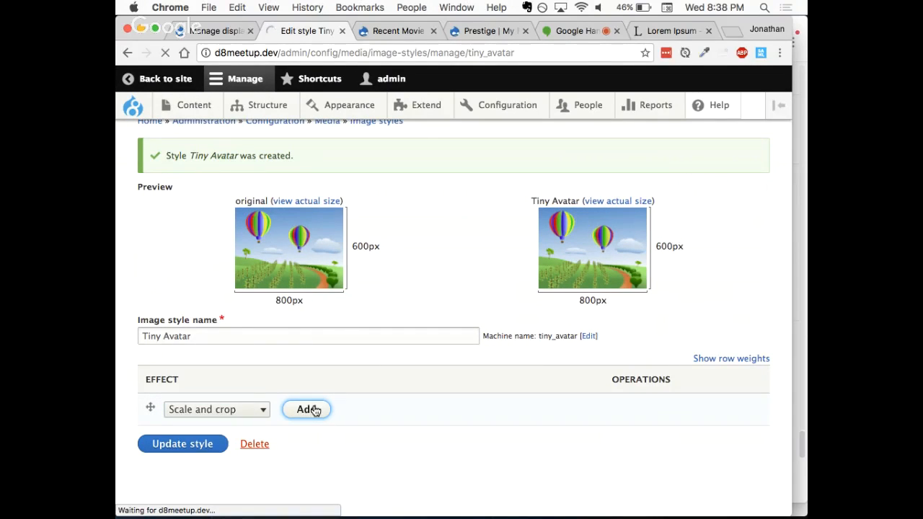
pyautogui.click(201, 294)
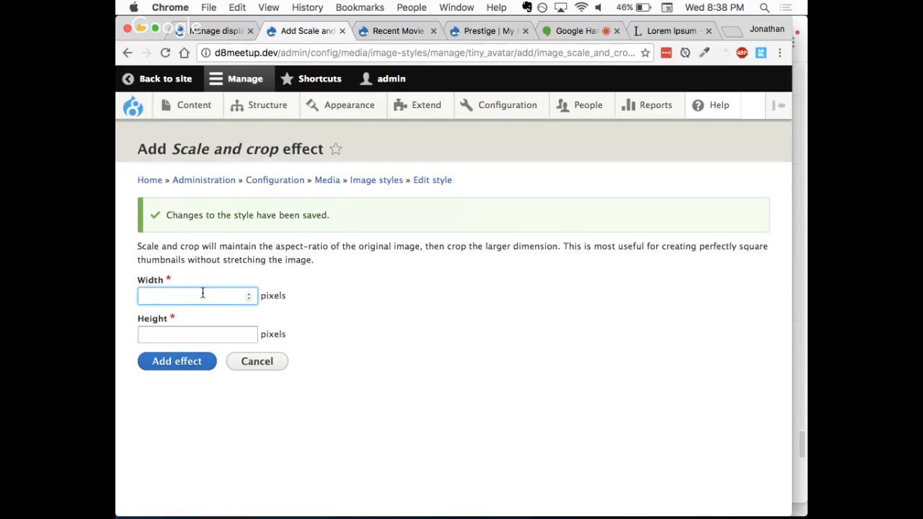
pyautogui.write('35')
pyautogui.press('Tab')
pyautogui.write('35')
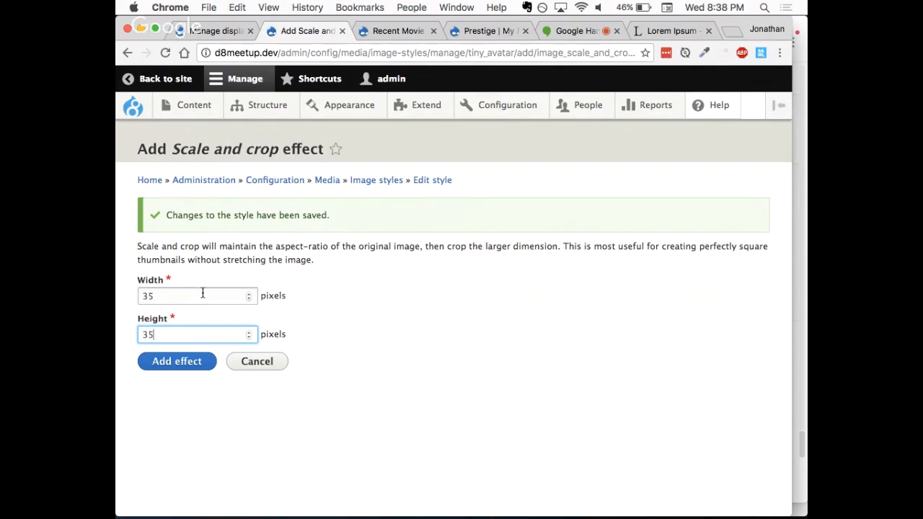
pyautogui.click(171, 371)
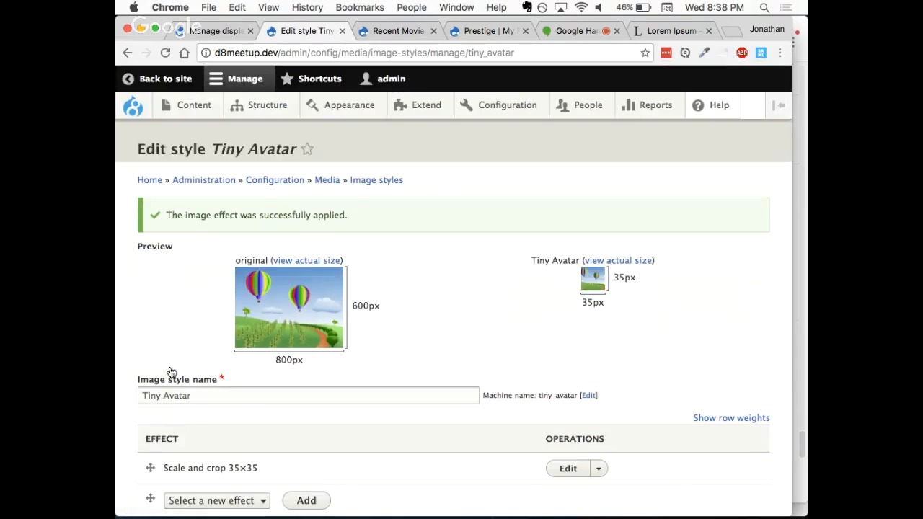
pyautogui.scroll(-2, 177, 332)
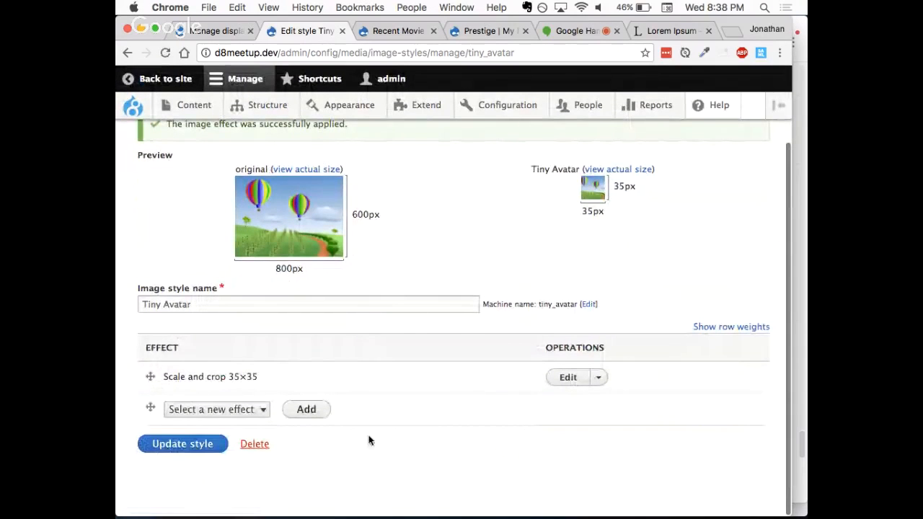
pyautogui.scroll(1, 460, 402)
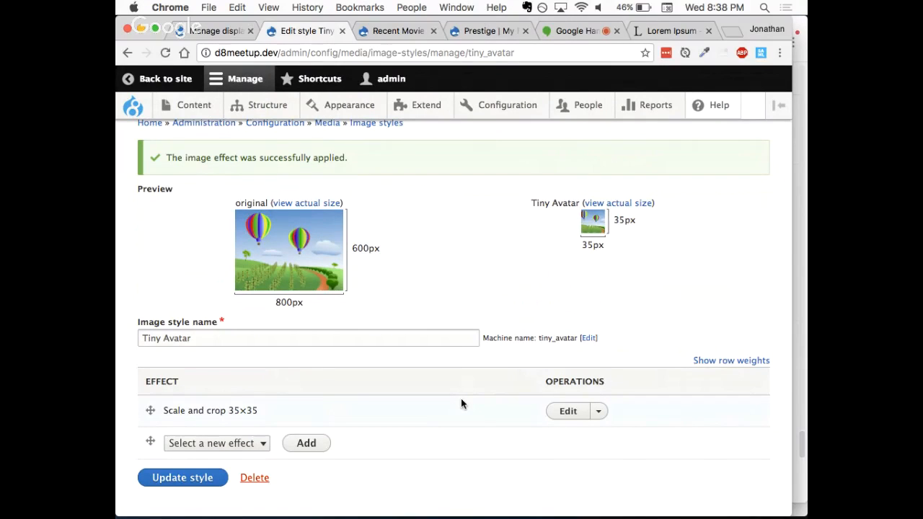
pyautogui.scroll(1, 450, 399)
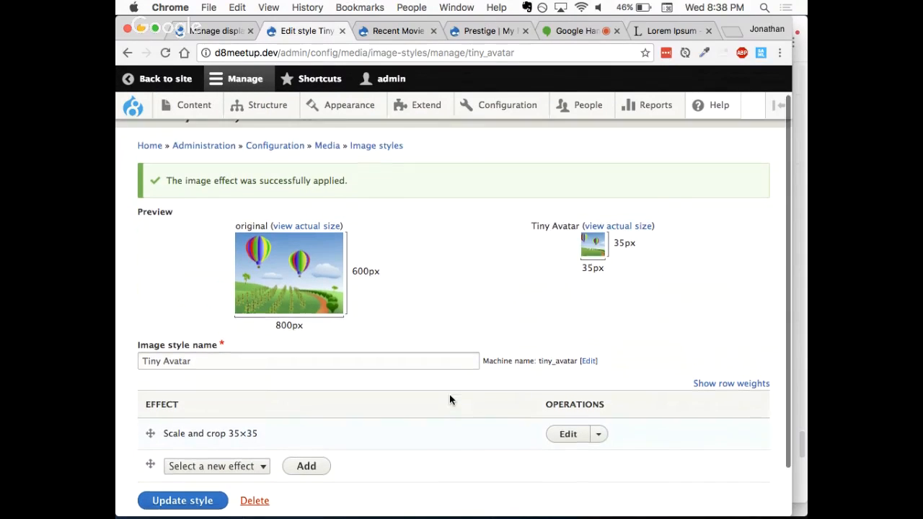
pyautogui.scroll(-2, 449, 399)
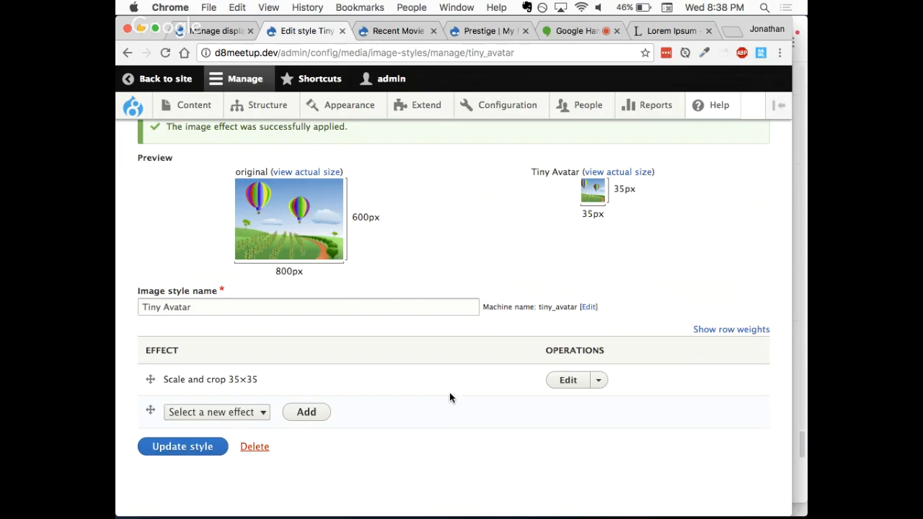
pyautogui.scroll(1, 384, 259)
pyautogui.scroll(1, 384, 259)
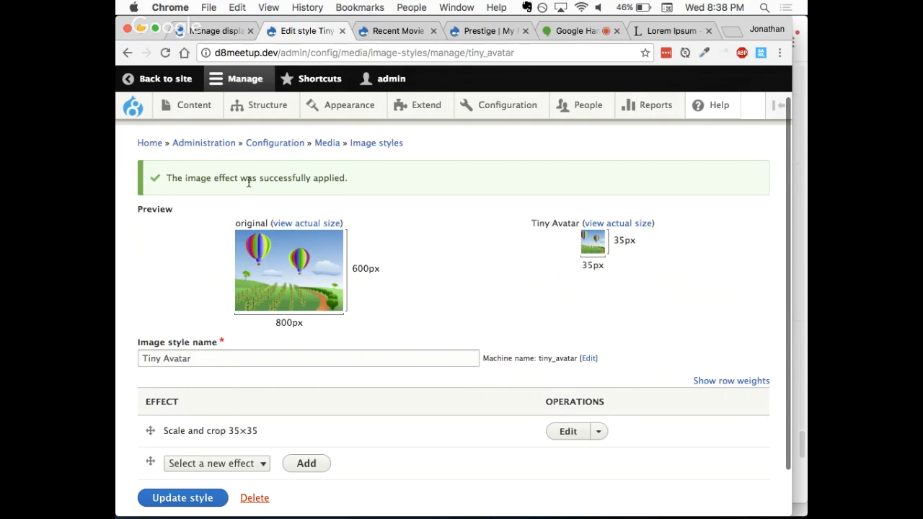
# Step: Set the author Picture field's image style to Tiny Avatar in the Recent Movie Reviews view and apply it
pyautogui.click(408, 31)
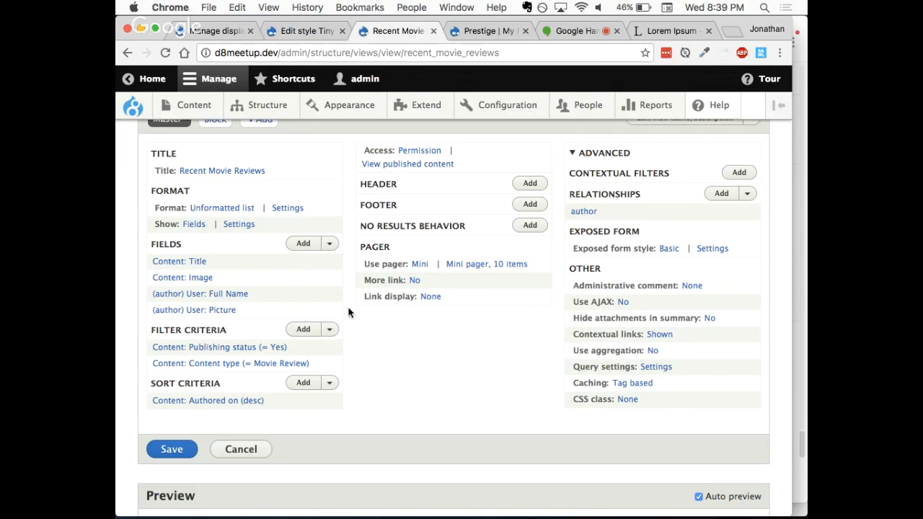
pyautogui.click(212, 312)
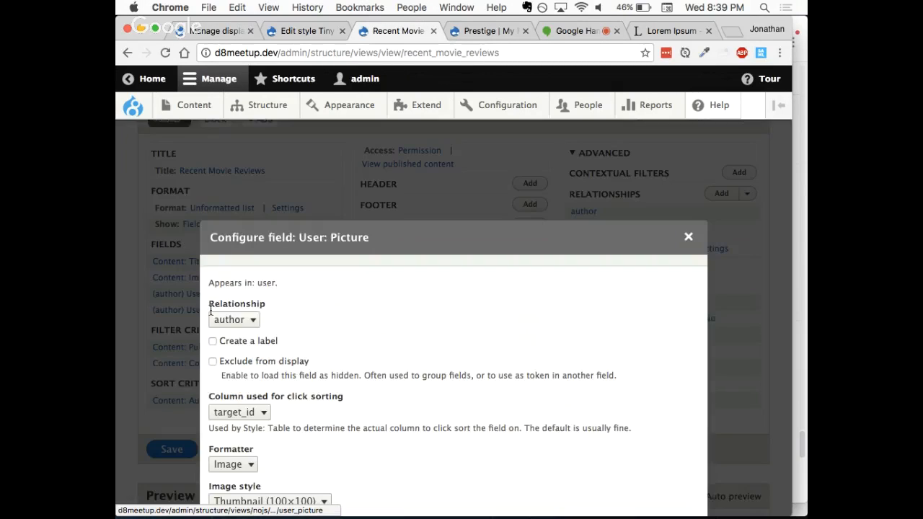
pyautogui.click(268, 383)
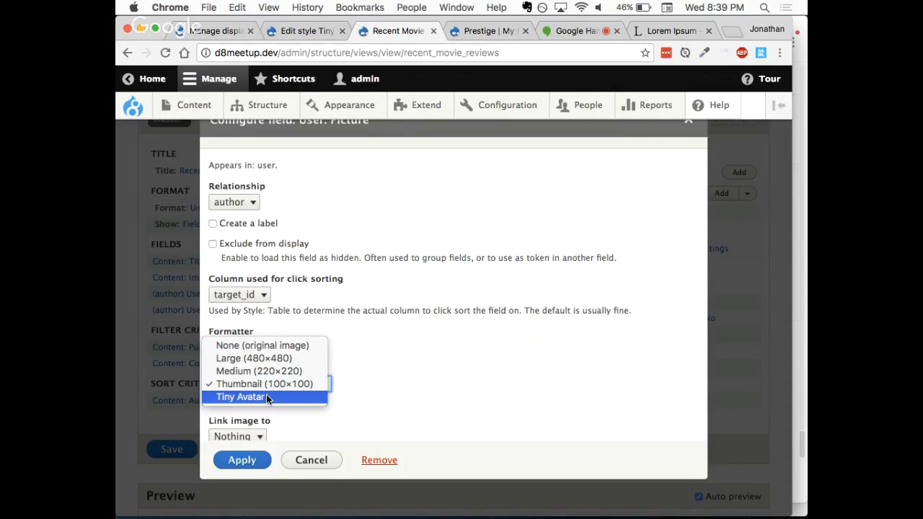
pyautogui.click(267, 397)
pyautogui.click(244, 460)
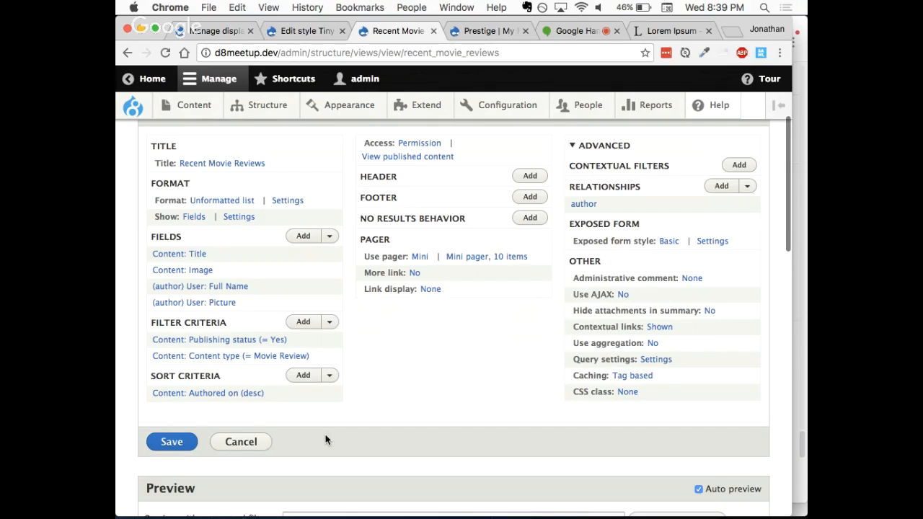
# Step: Examine the size of the author pictures under the reviews in the view preview
pyautogui.scroll(-5, 326, 439)
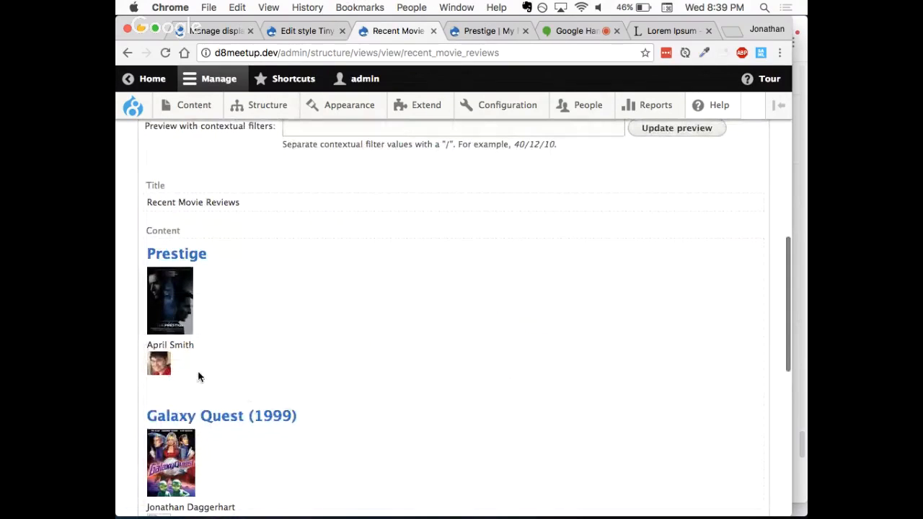
pyautogui.scroll(3, 311, 299)
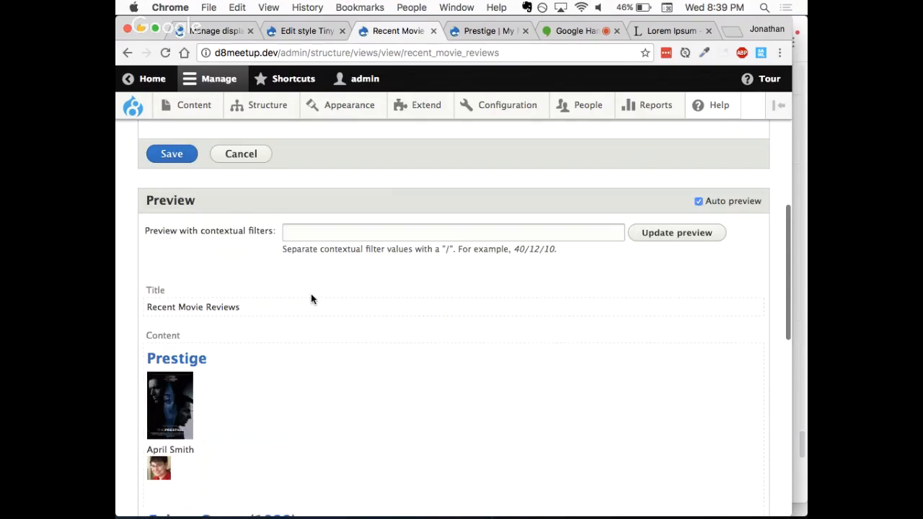
pyautogui.scroll(3, 291, 299)
pyautogui.scroll(-6, 216, 371)
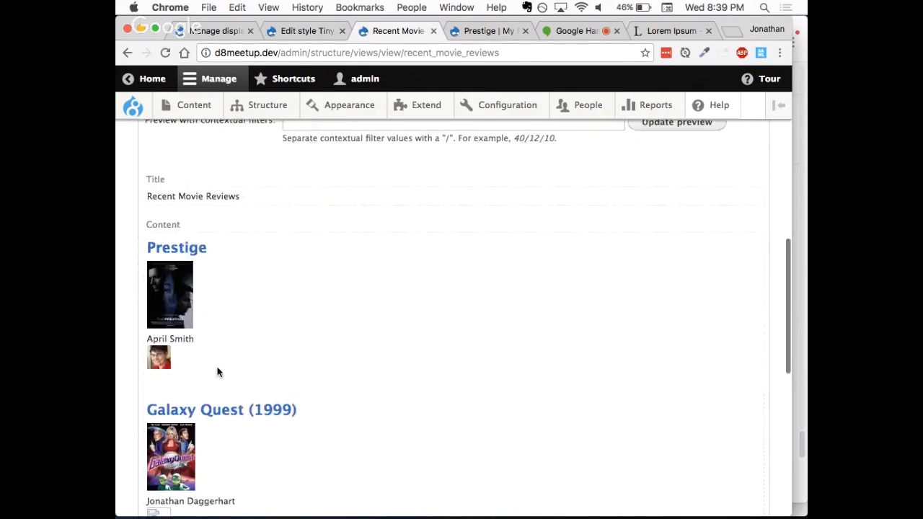
pyautogui.scroll(1, 227, 357)
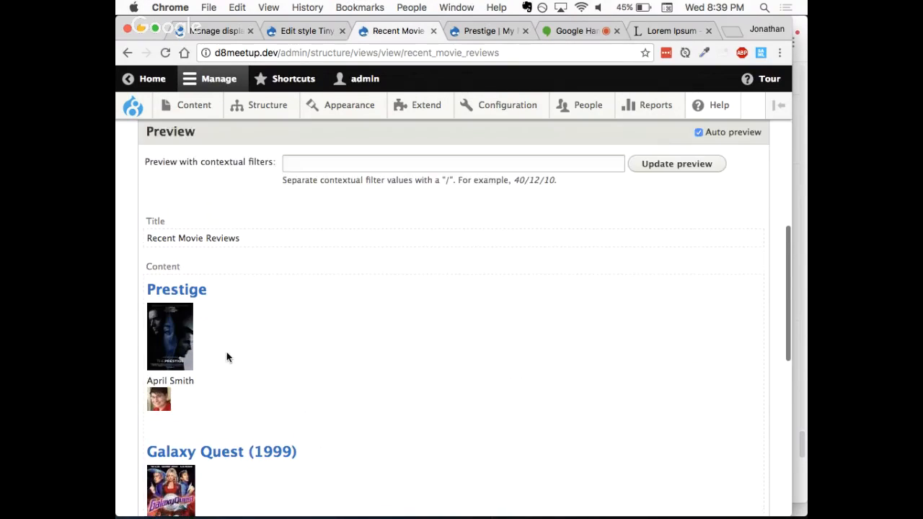
pyautogui.scroll(-4, 227, 357)
pyautogui.scroll(4, 227, 357)
pyautogui.scroll(-4, 227, 357)
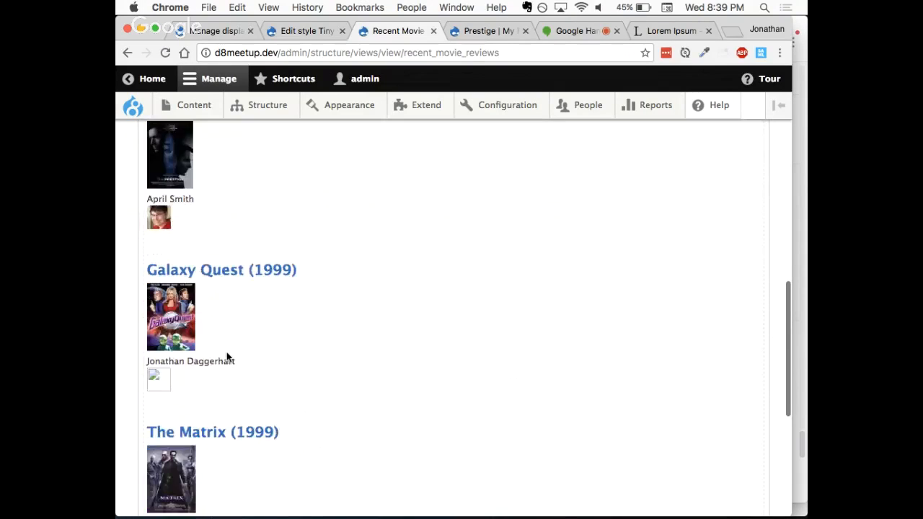
# Step: Save the Recent Movie Reviews view
pyautogui.scroll(5, 227, 357)
pyautogui.scroll(2, 226, 356)
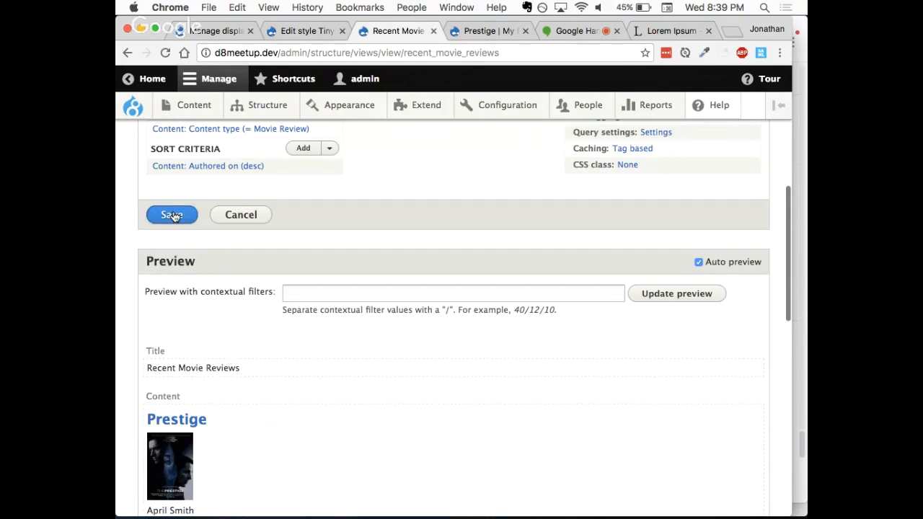
pyautogui.click(172, 216)
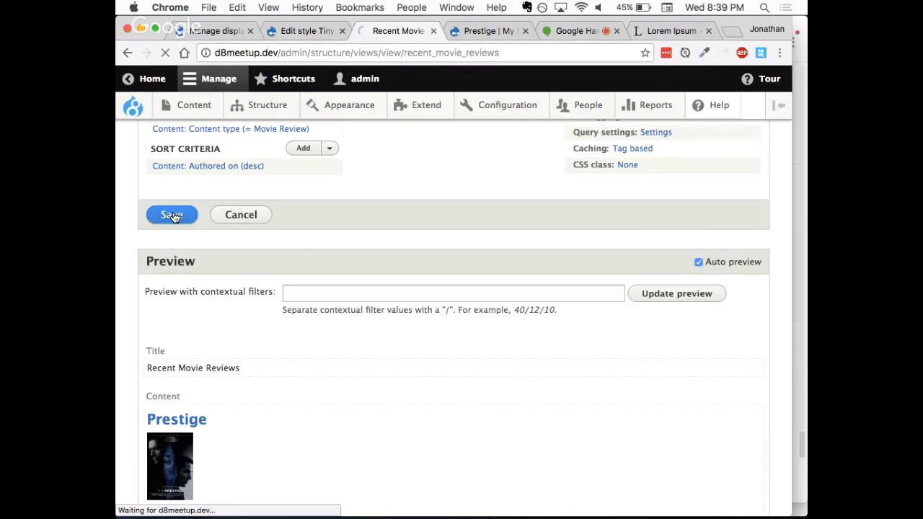
# Step: Reload the Prestige review page and check the author names and pictures in its Recent Movie Reviews block
pyautogui.click(486, 33)
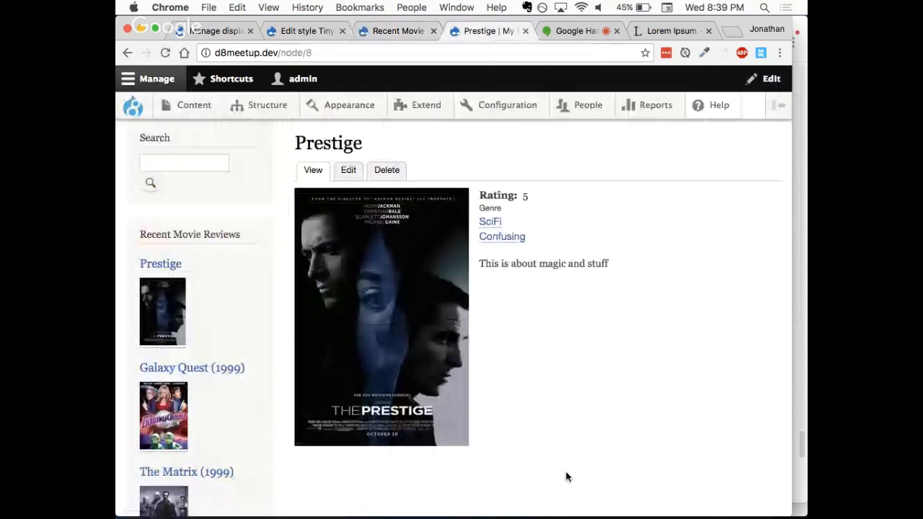
pyautogui.press('super+r')
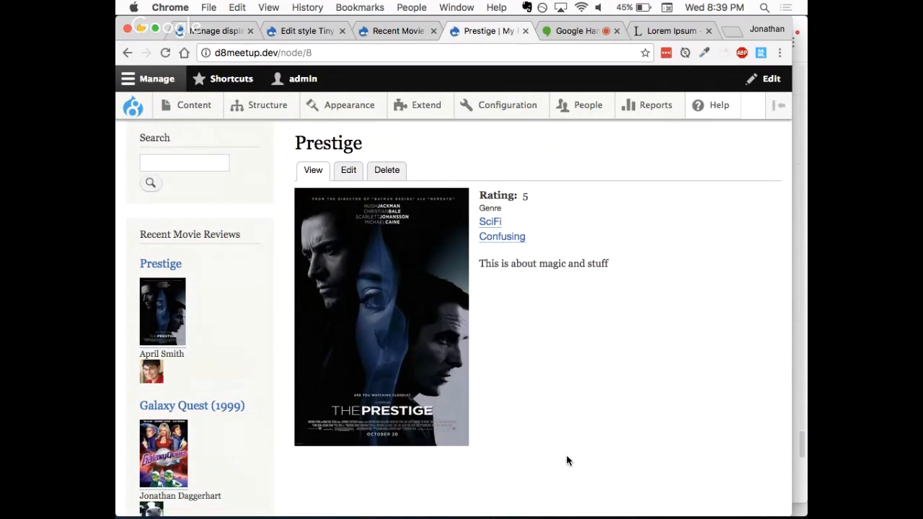
pyautogui.scroll(-4, 567, 461)
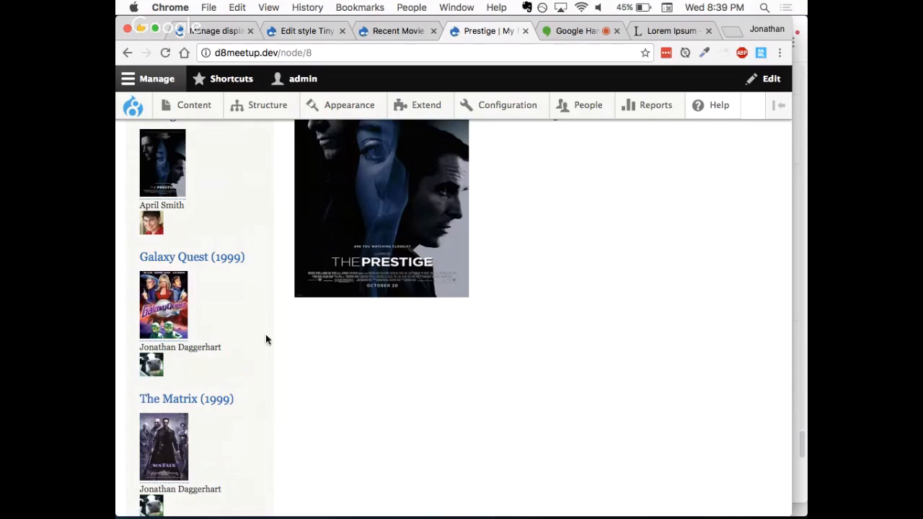
# Step: Look over the Prestige review page, comparing its main content with the author details under each entry in the Recent Movie Reviews block
pyautogui.scroll(-1, 326, 394)
pyautogui.scroll(-4, 326, 394)
pyautogui.scroll(5, 326, 394)
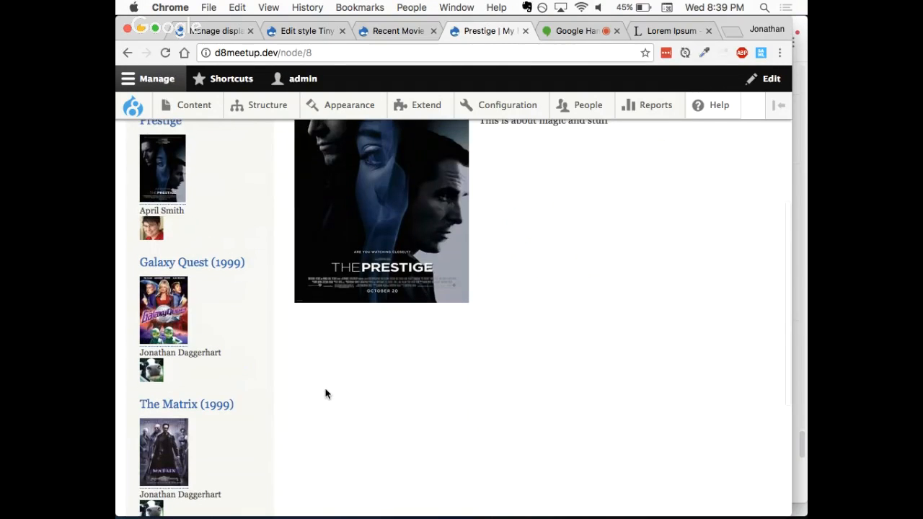
pyautogui.scroll(2, 325, 393)
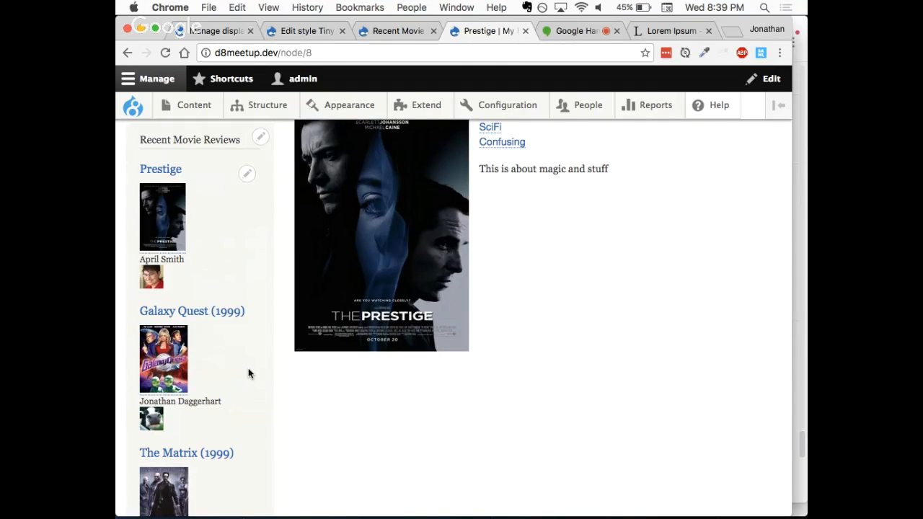
pyautogui.scroll(3, 412, 426)
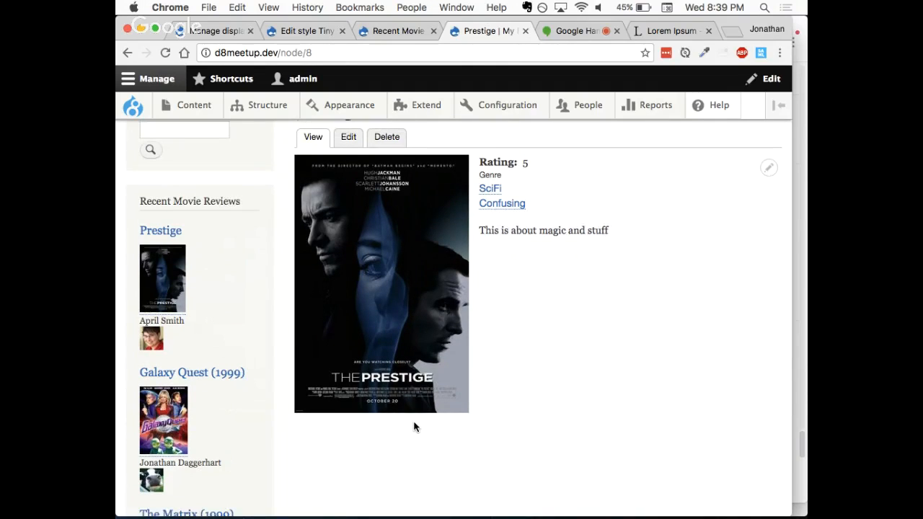
pyautogui.scroll(2, 544, 405)
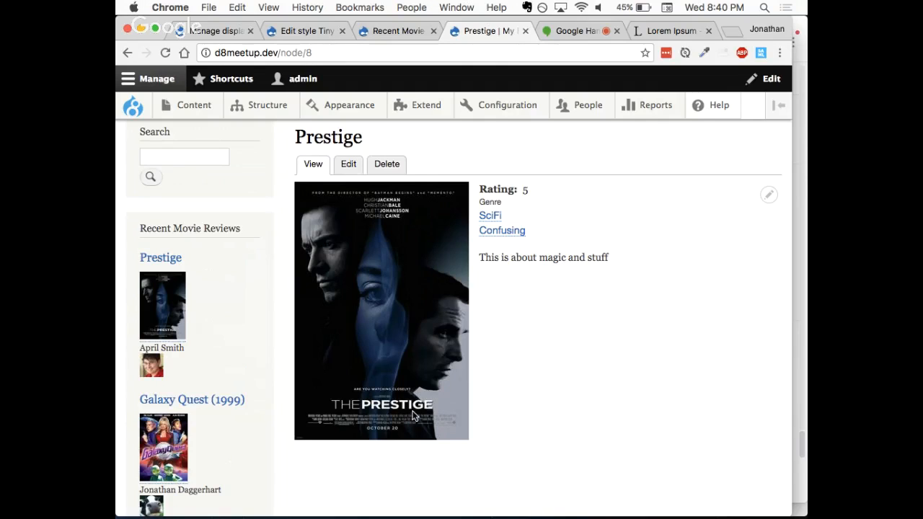
pyautogui.scroll(3, 611, 354)
pyautogui.scroll(-5, 611, 354)
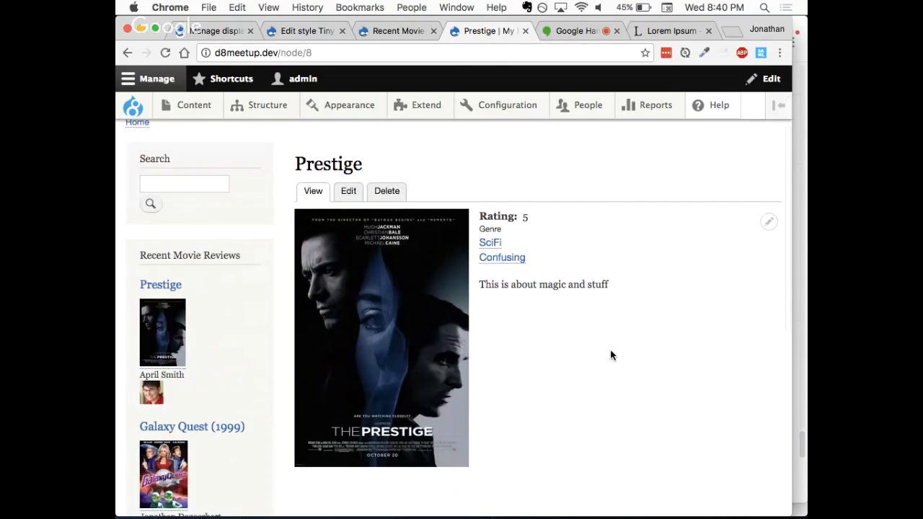
pyautogui.scroll(2, 611, 355)
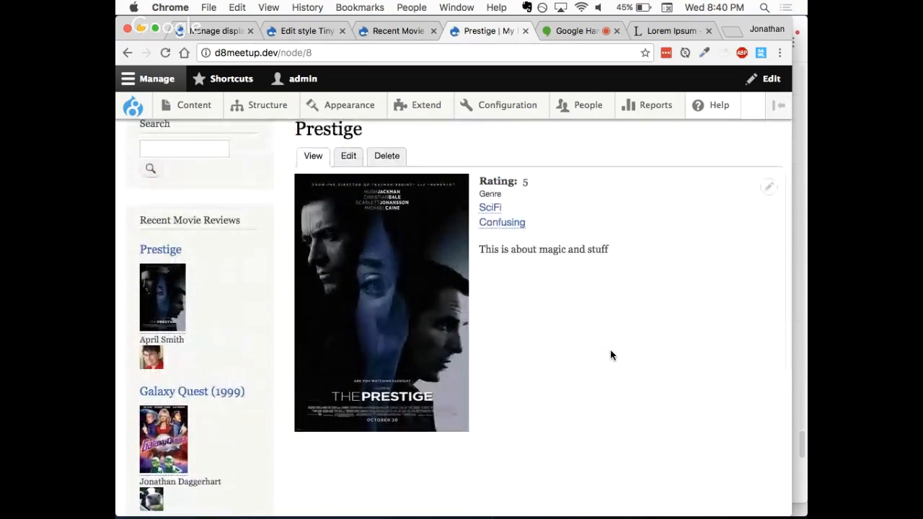
pyautogui.scroll(-2, 610, 354)
pyautogui.scroll(-3, 611, 355)
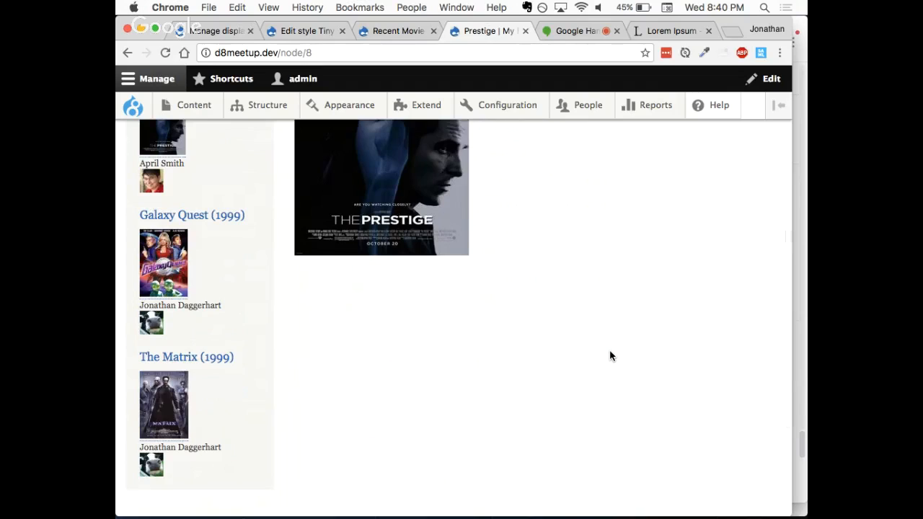
pyautogui.scroll(9, 610, 355)
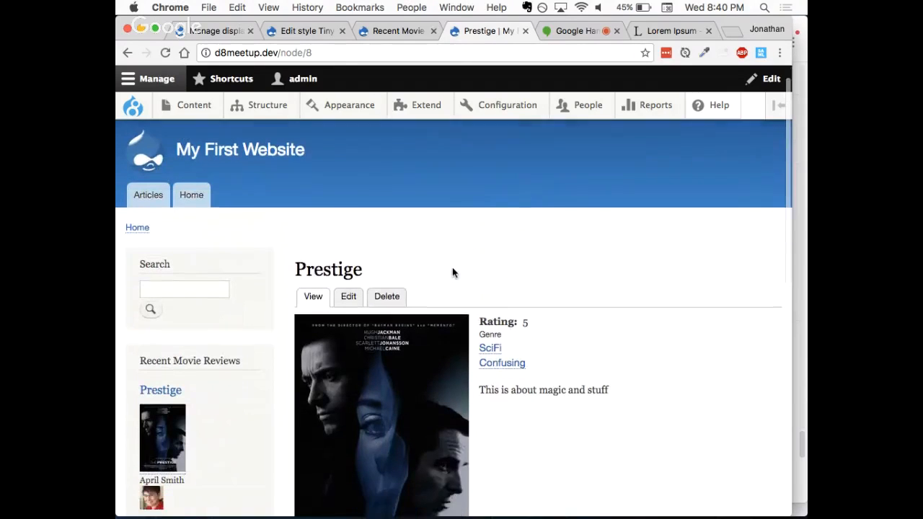
pyautogui.scroll(2, 453, 272)
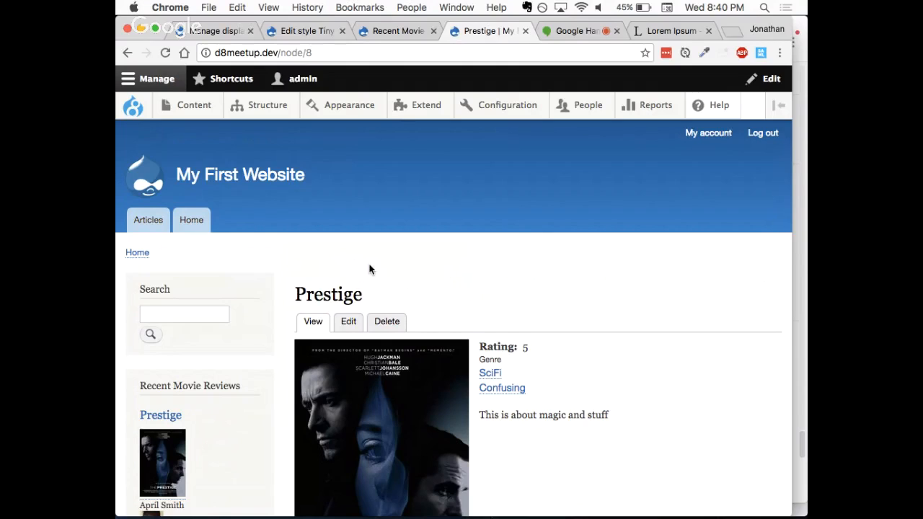
pyautogui.scroll(-3, 370, 270)
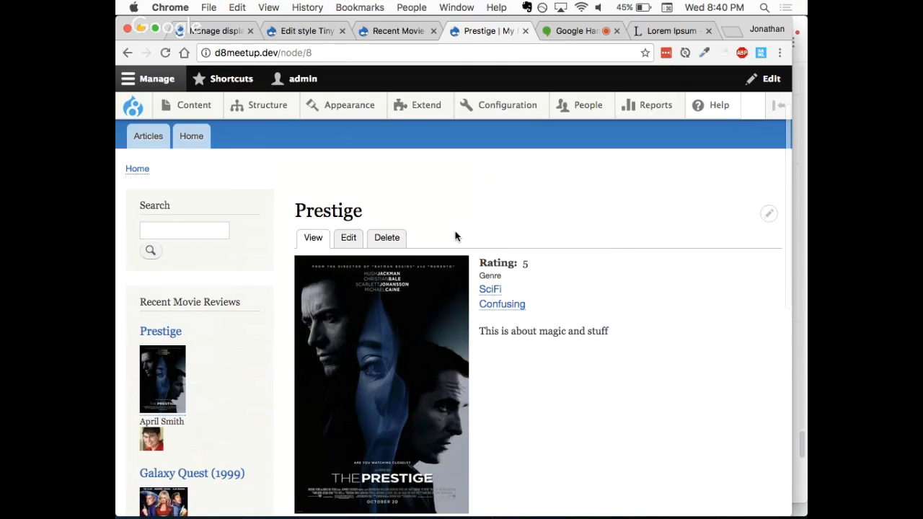
pyautogui.scroll(2, 455, 236)
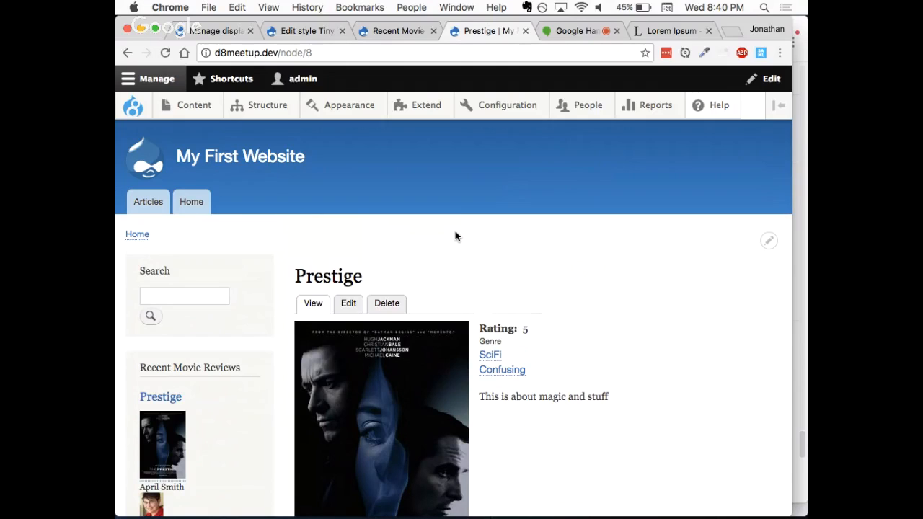
# Step: Leave the Recent Movie Reviews view for the list of all views and start adding a new view
pyautogui.click(397, 35)
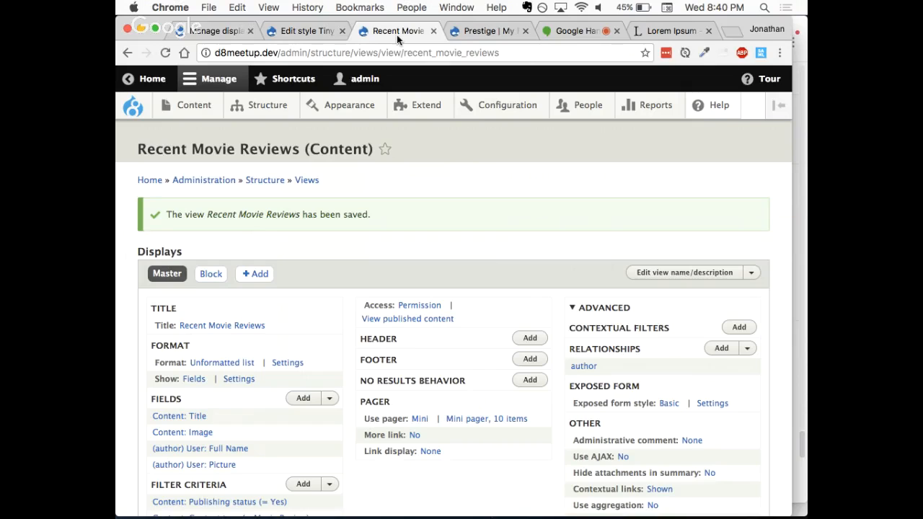
pyautogui.click(307, 181)
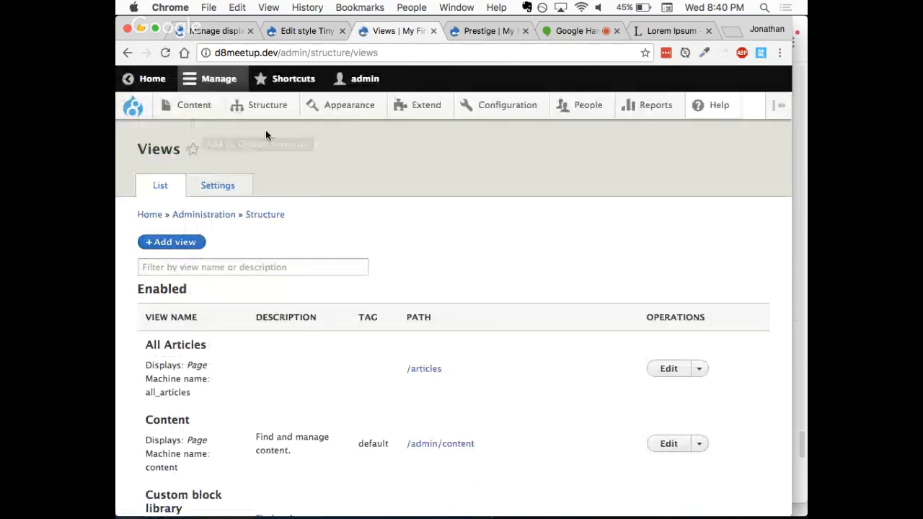
pyautogui.moveTo(267, 105)
pyautogui.moveTo(274, 350)
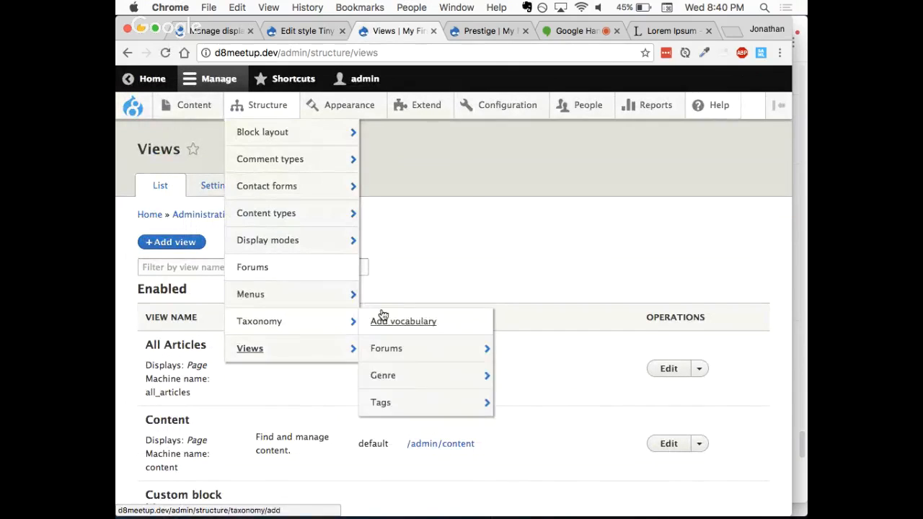
pyautogui.click(182, 244)
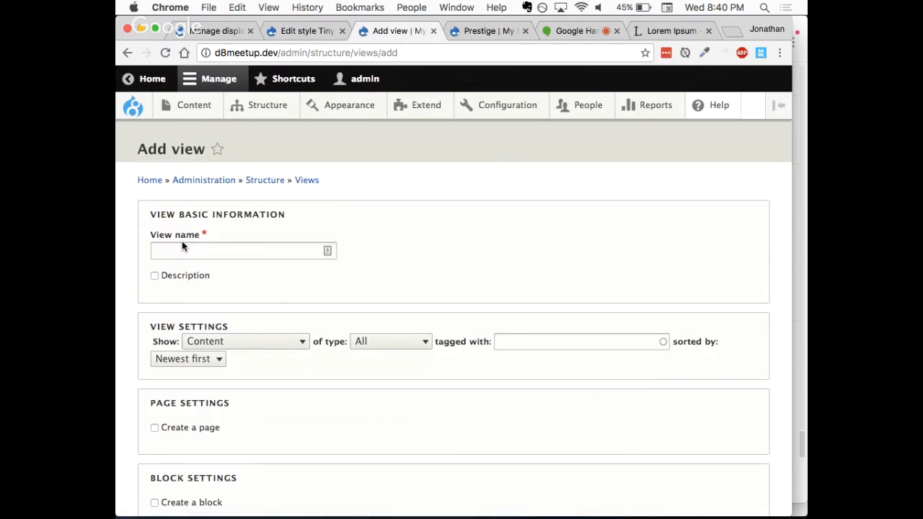
# Step: Name the new view About Author and save it for editing, keeping the default view settings and creating no page or block
pyautogui.click(220, 248)
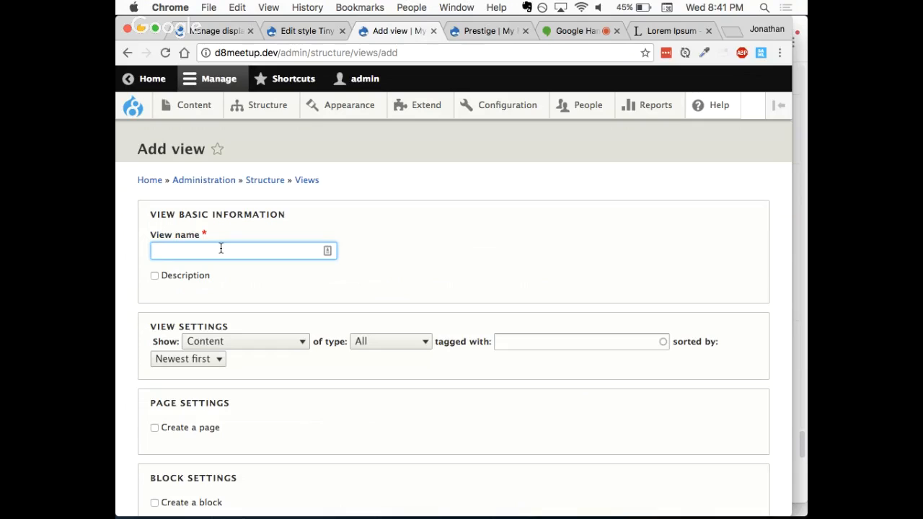
pyautogui.write('About Author')
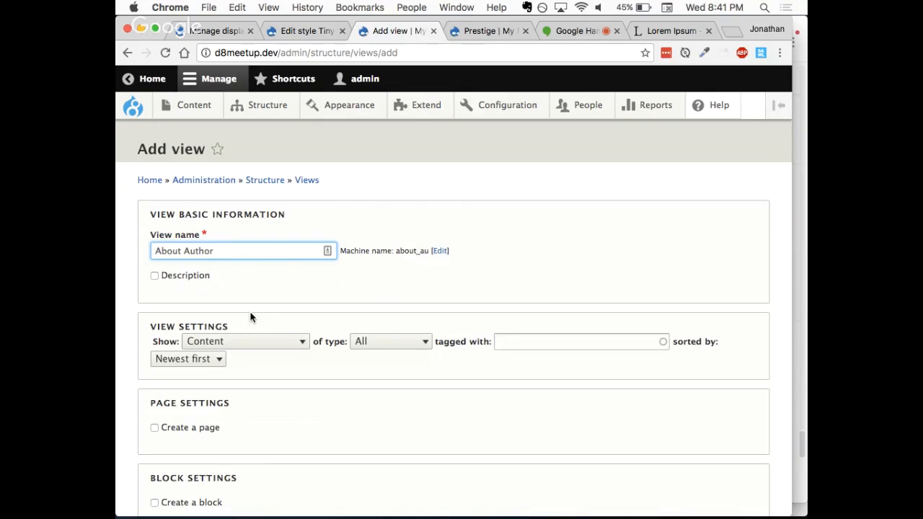
pyautogui.scroll(-3, 250, 317)
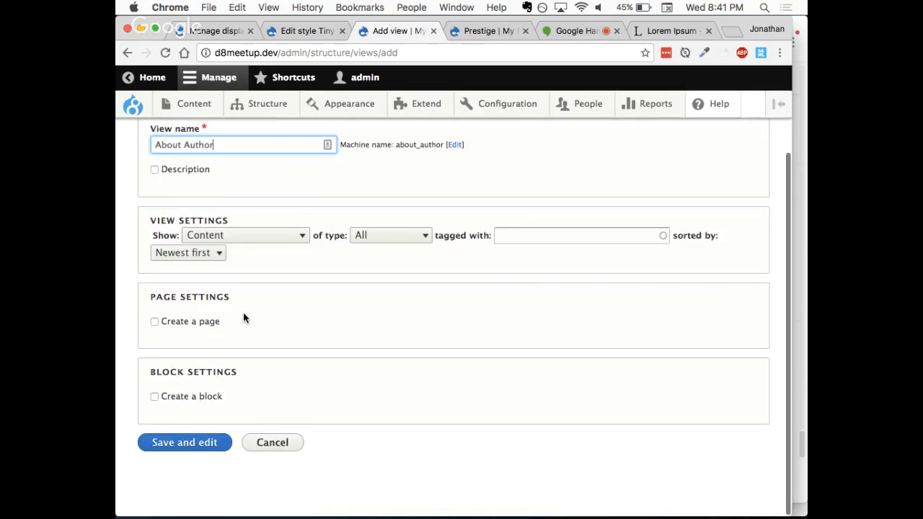
pyautogui.click(186, 445)
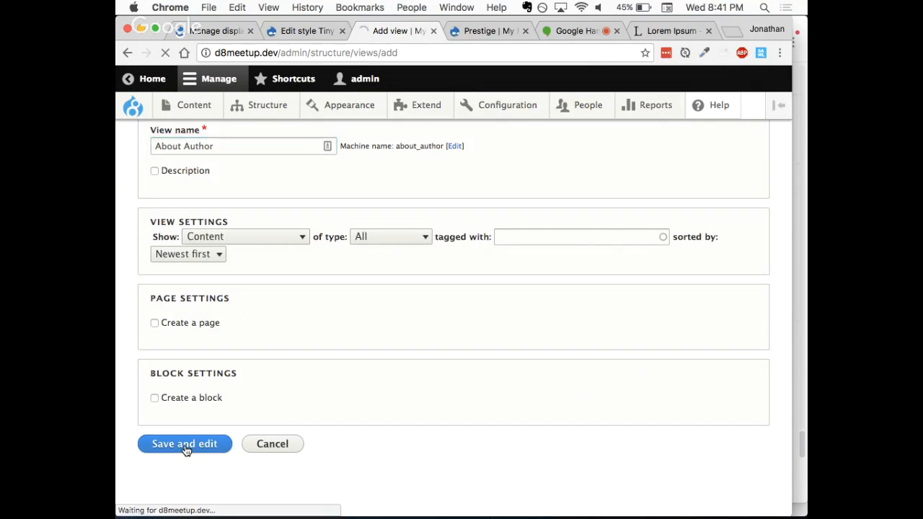
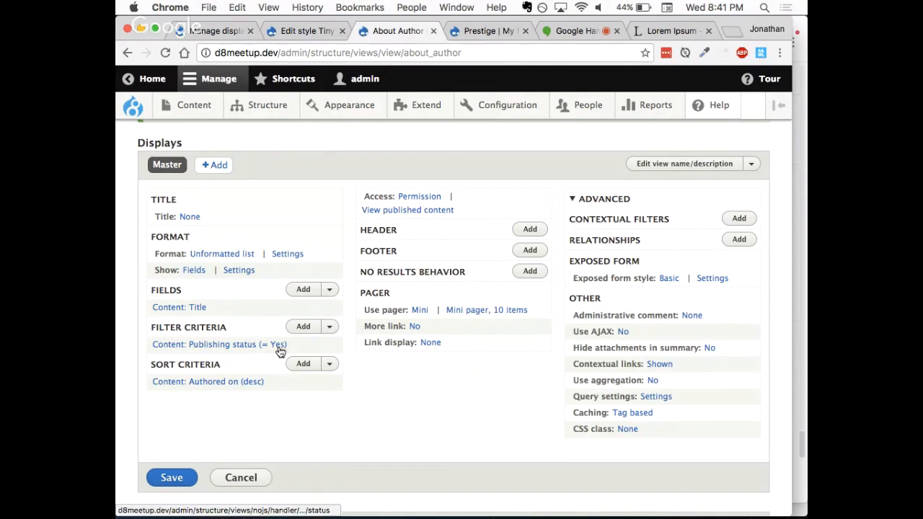
# Step: Add the Content author relationship to the About Author view, leaving it not required
pyautogui.scroll(-1, 348, 401)
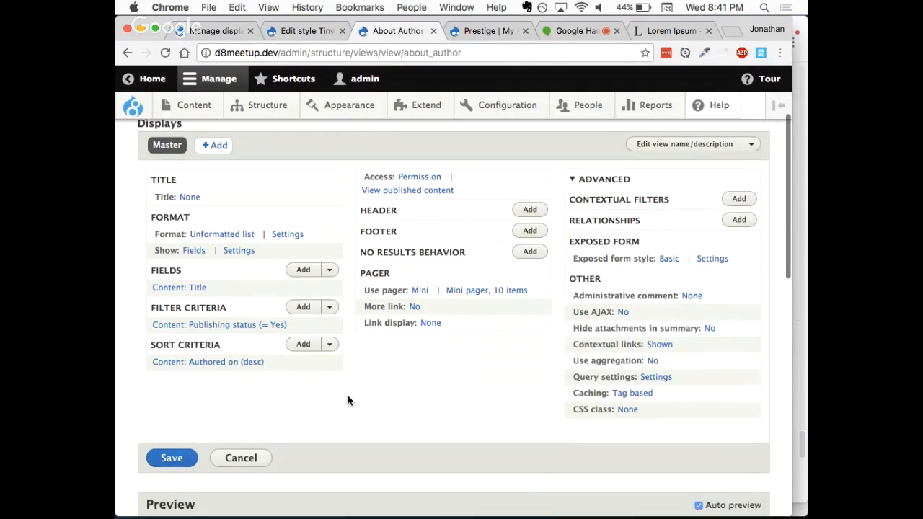
pyautogui.scroll(-1, 348, 401)
pyautogui.click(741, 214)
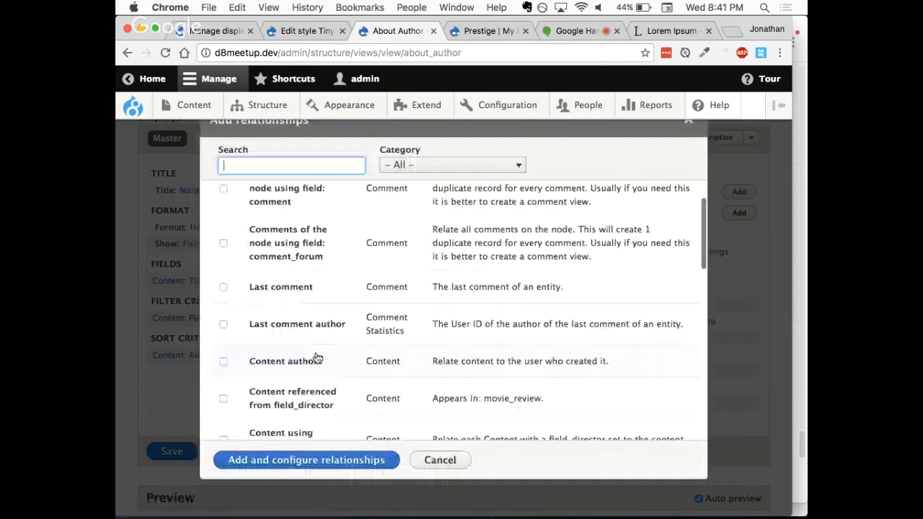
pyautogui.click(223, 362)
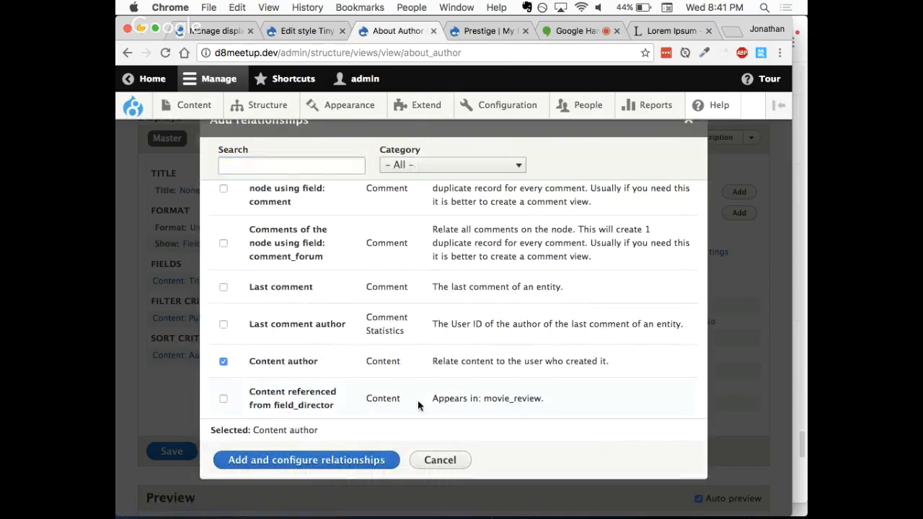
pyautogui.click(334, 461)
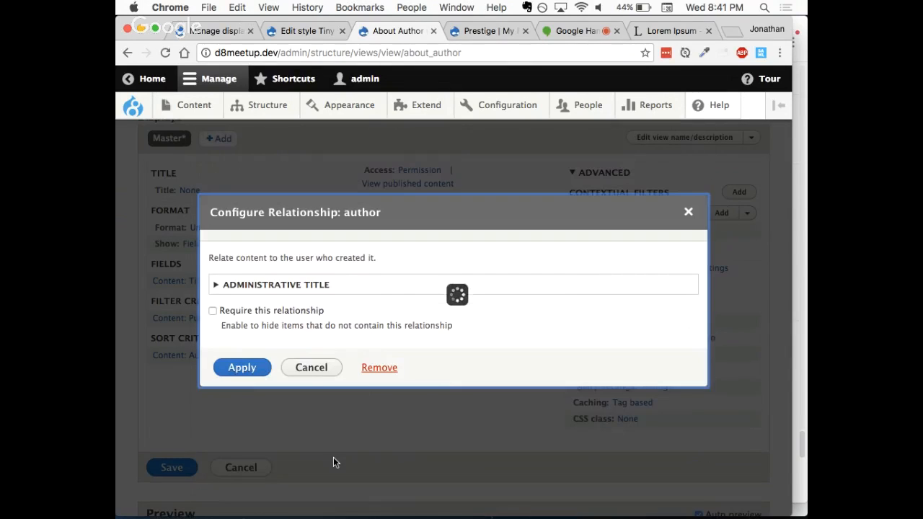
pyautogui.click(243, 371)
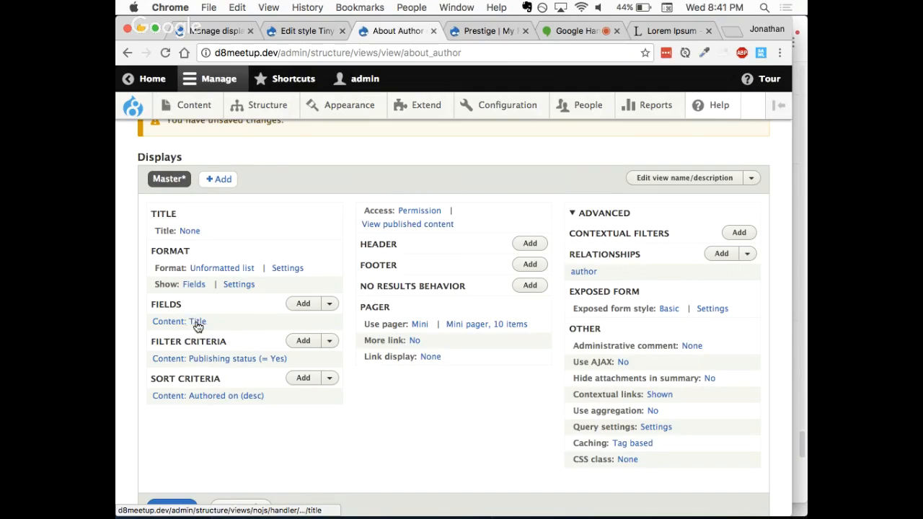
# Step: Remove the content Title field from the About Author view
pyautogui.scroll(-3, 264, 347)
pyautogui.scroll(3, 264, 347)
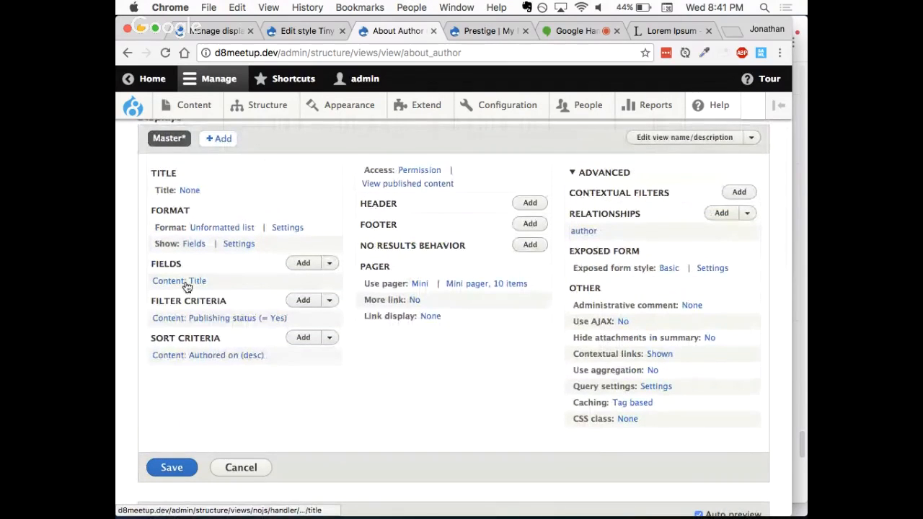
pyautogui.click(187, 282)
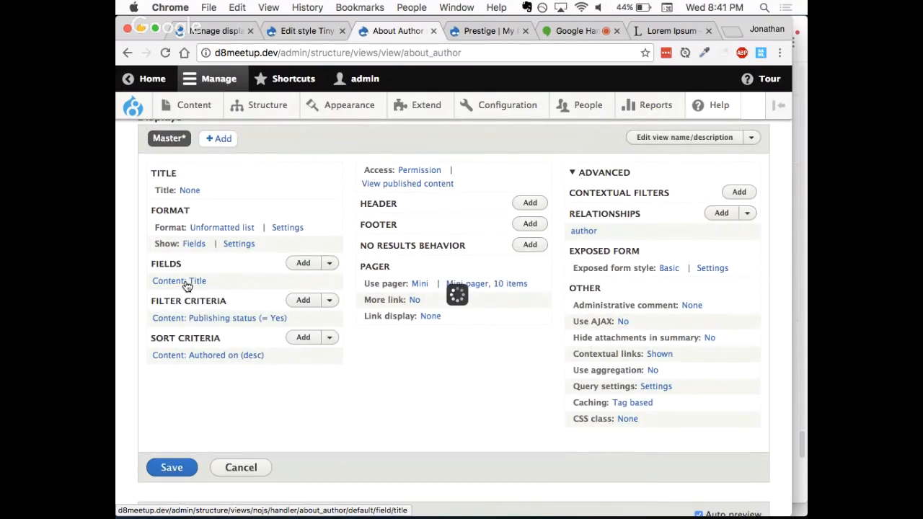
pyautogui.click(380, 442)
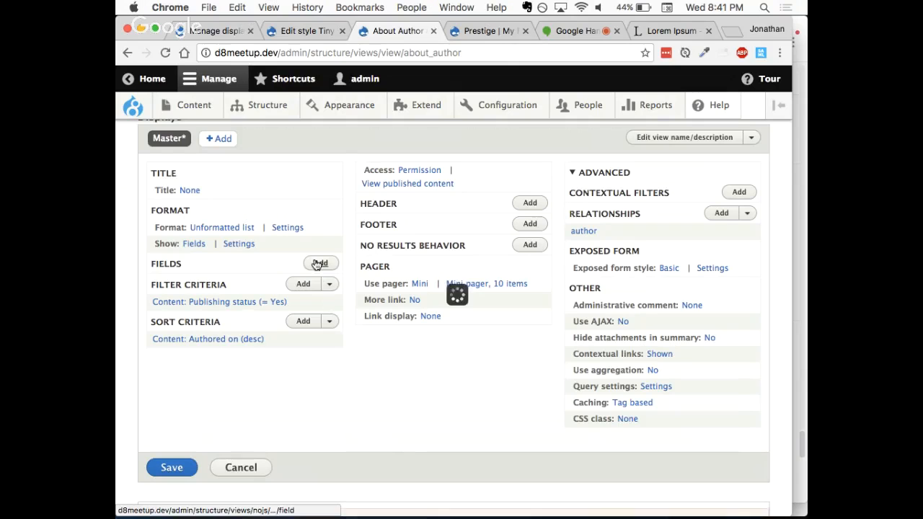
# Step: Add the Bio, Full Name and Picture fields from the User category to the view and proceed to configure them
pyautogui.click(319, 262)
pyautogui.click(447, 164)
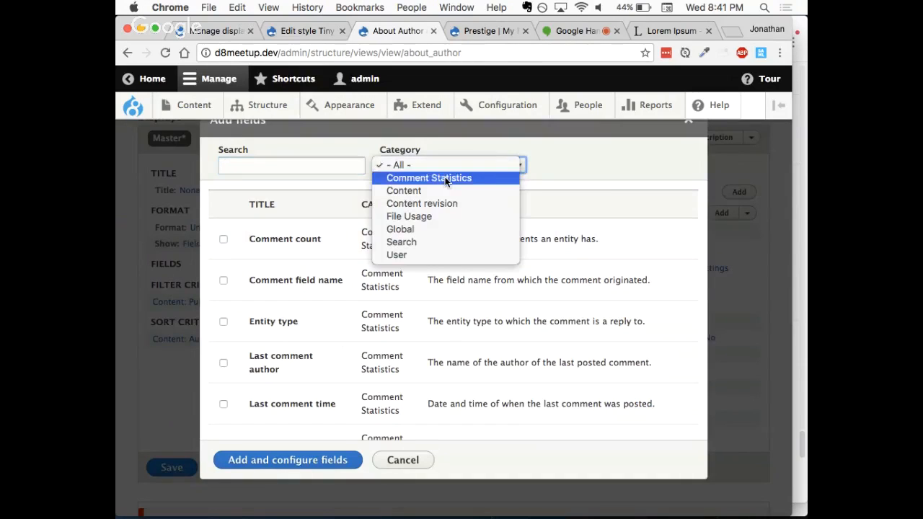
pyautogui.click(416, 255)
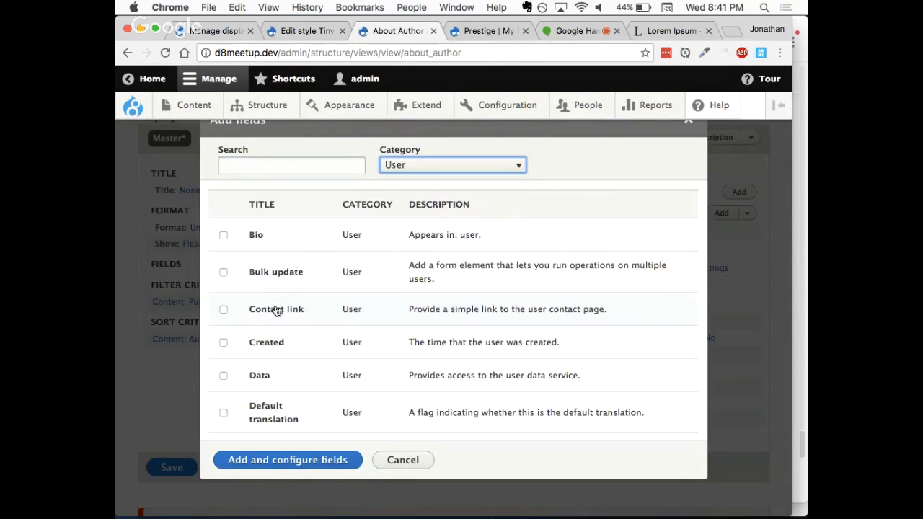
pyautogui.click(223, 235)
pyautogui.scroll(-5, 257, 351)
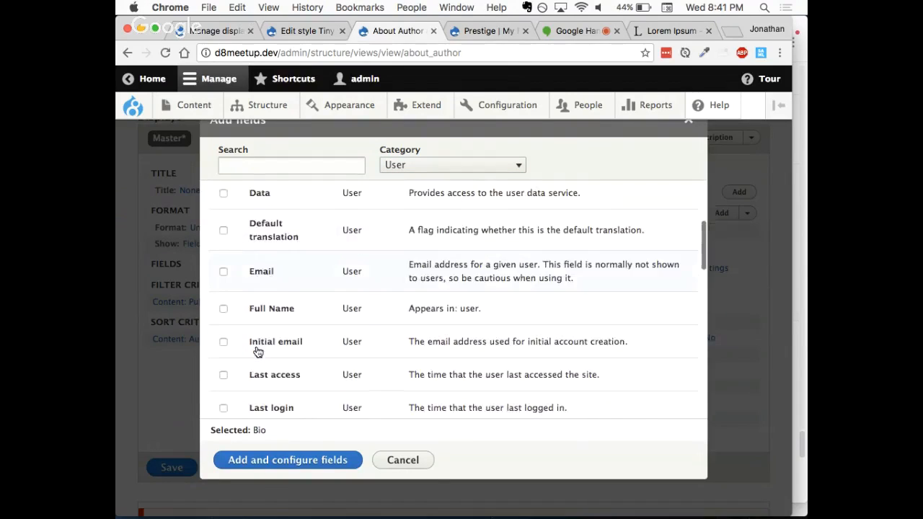
pyautogui.scroll(-5, 257, 350)
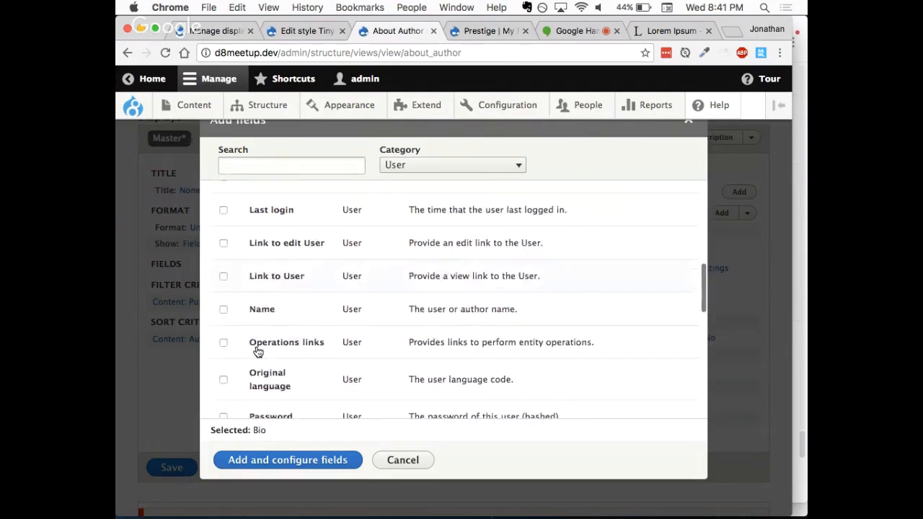
pyautogui.scroll(-1, 258, 350)
pyautogui.scroll(4, 257, 330)
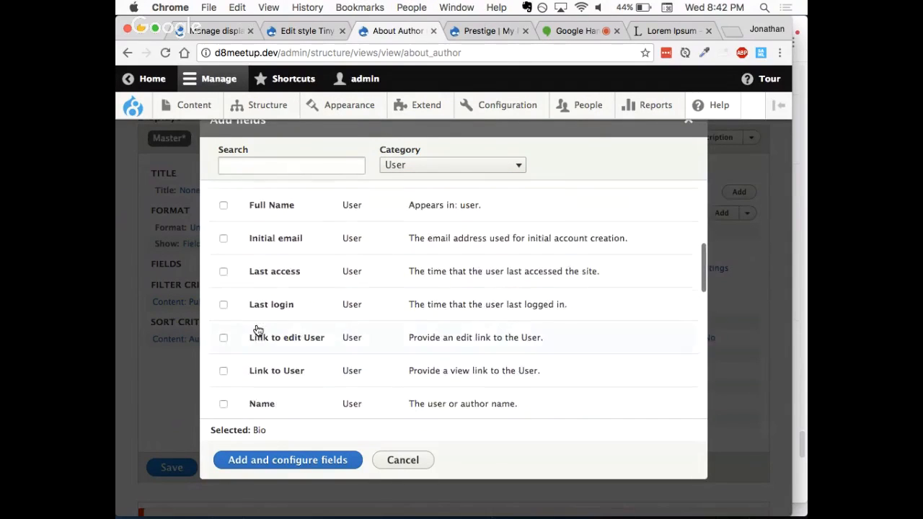
pyautogui.scroll(1, 258, 331)
pyautogui.click(223, 220)
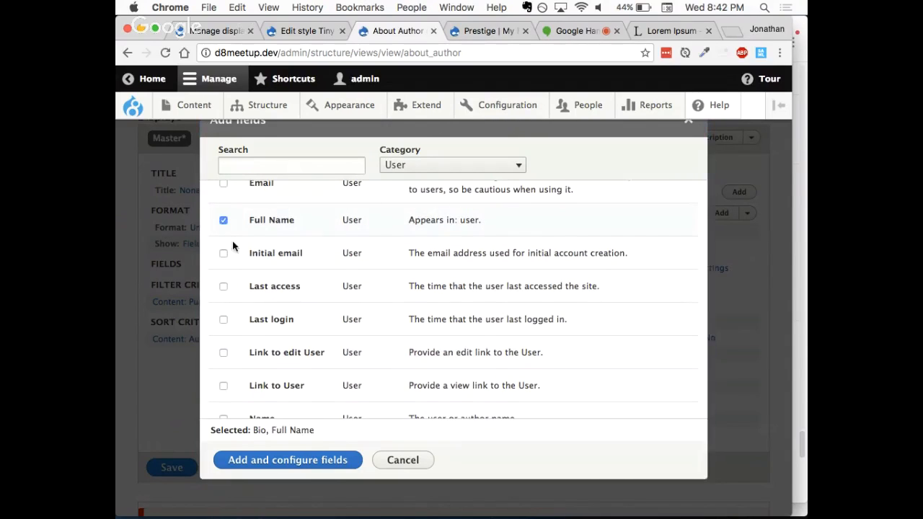
pyautogui.scroll(-7, 224, 351)
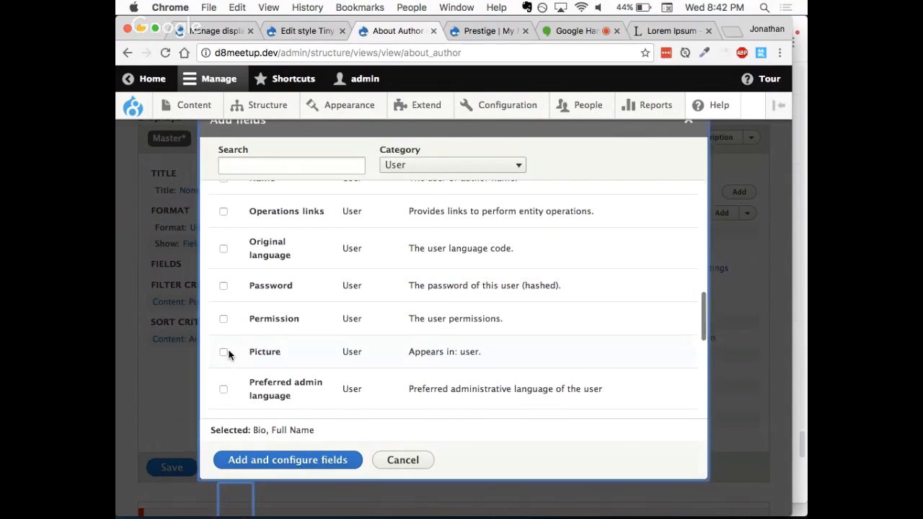
pyautogui.click(224, 352)
pyautogui.click(287, 465)
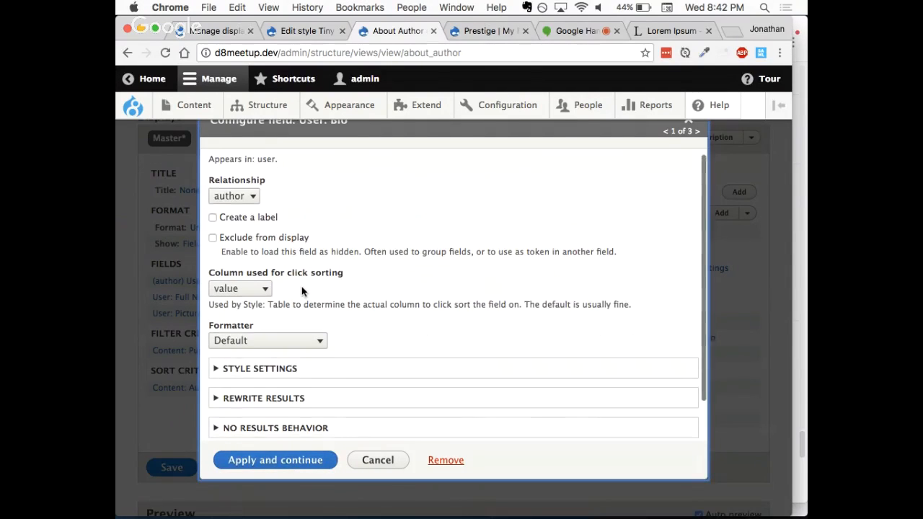
# Step: Format the Bio field as Summary or trimmed with a 300-character limit, and link the Full Name field to the user
pyautogui.scroll(-2, 302, 286)
pyautogui.scroll(2, 302, 286)
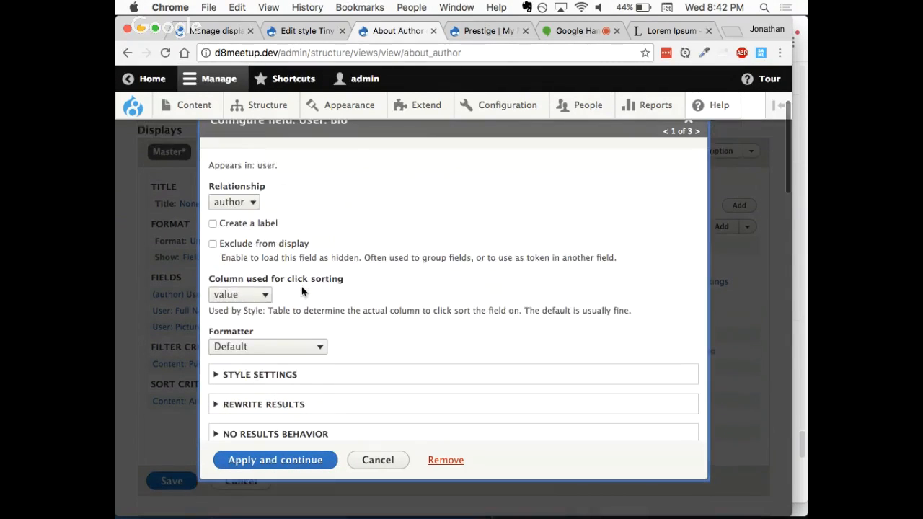
pyautogui.click(275, 349)
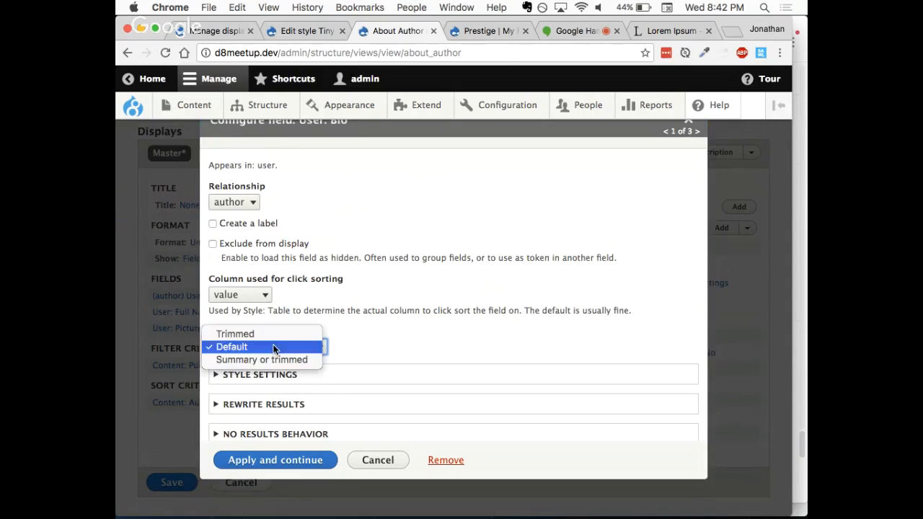
pyautogui.click(274, 360)
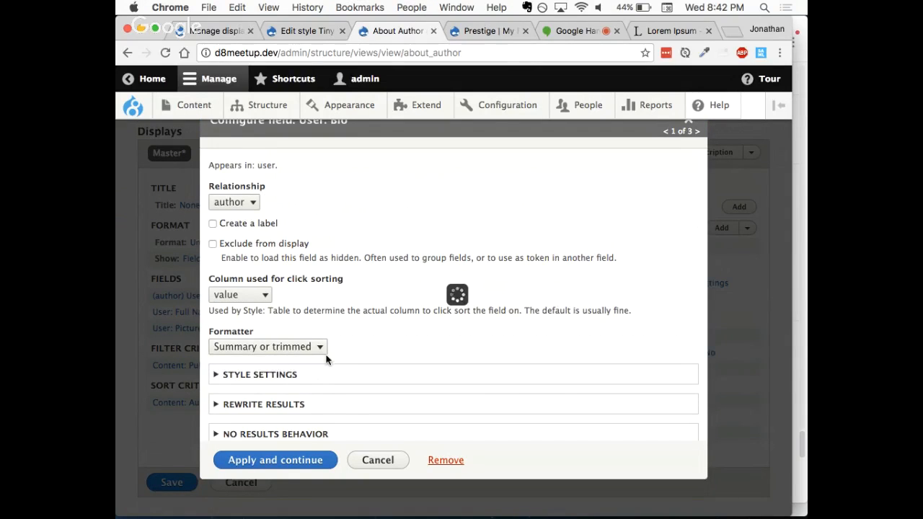
pyautogui.scroll(-1, 324, 320)
pyautogui.click(215, 362)
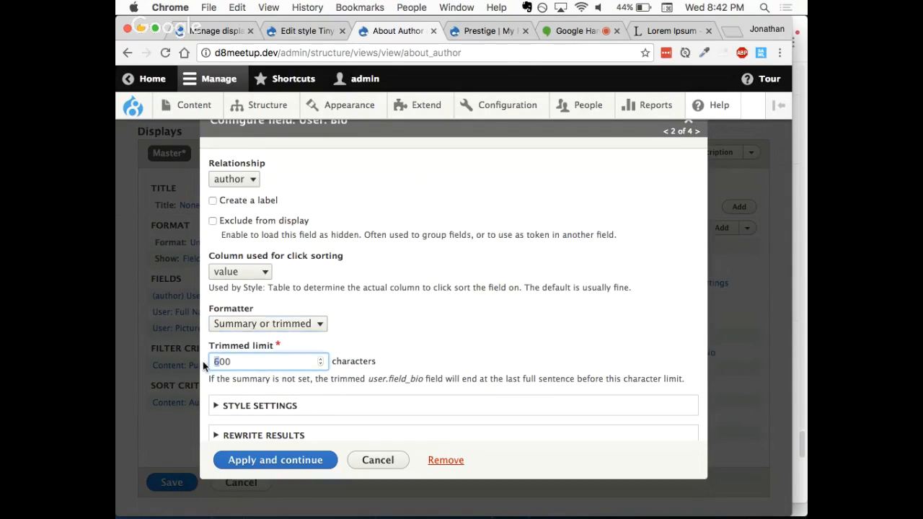
pyautogui.scroll(-2, 408, 307)
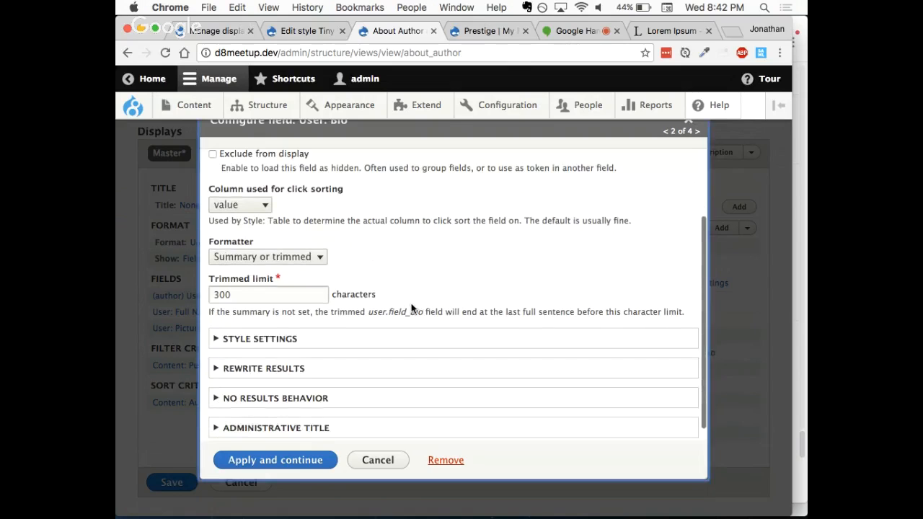
pyautogui.click(261, 469)
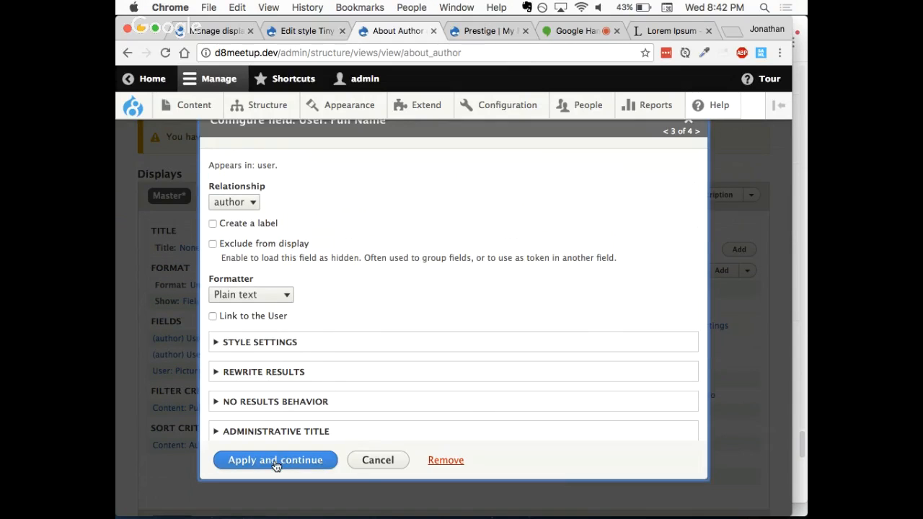
pyautogui.click(271, 321)
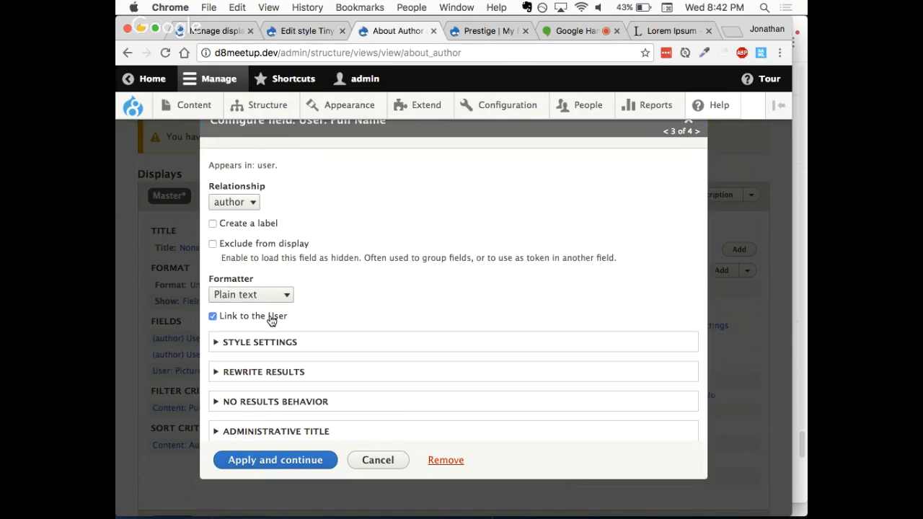
pyautogui.click(258, 467)
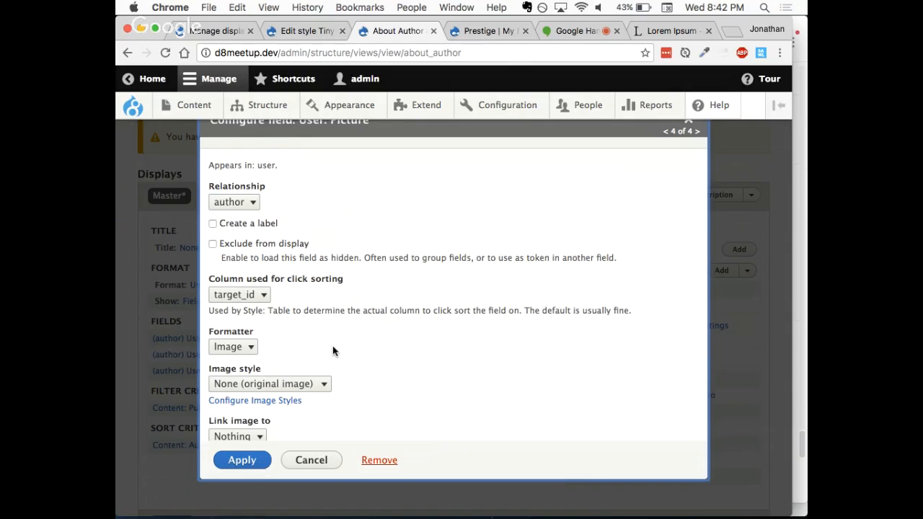
# Step: Set the Picture field to the Thumbnail (100×100) image style with the image linked to nothing, and apply it
pyautogui.scroll(-1, 332, 345)
pyautogui.scroll(-3, 333, 346)
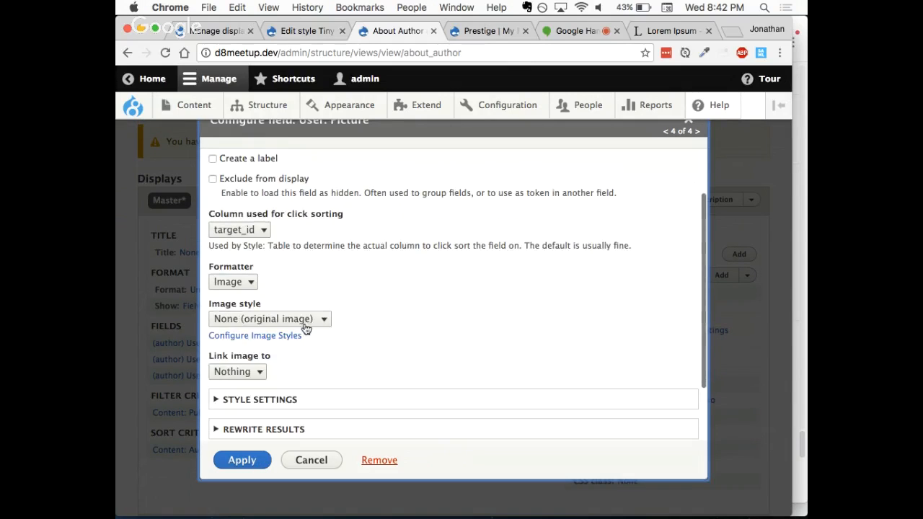
pyautogui.click(303, 319)
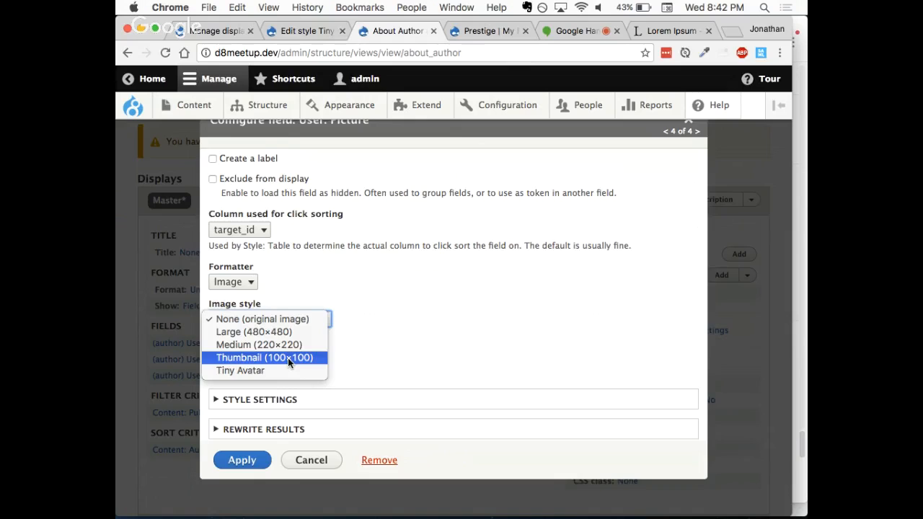
pyautogui.click(288, 358)
pyautogui.scroll(-3, 362, 312)
pyautogui.click(252, 328)
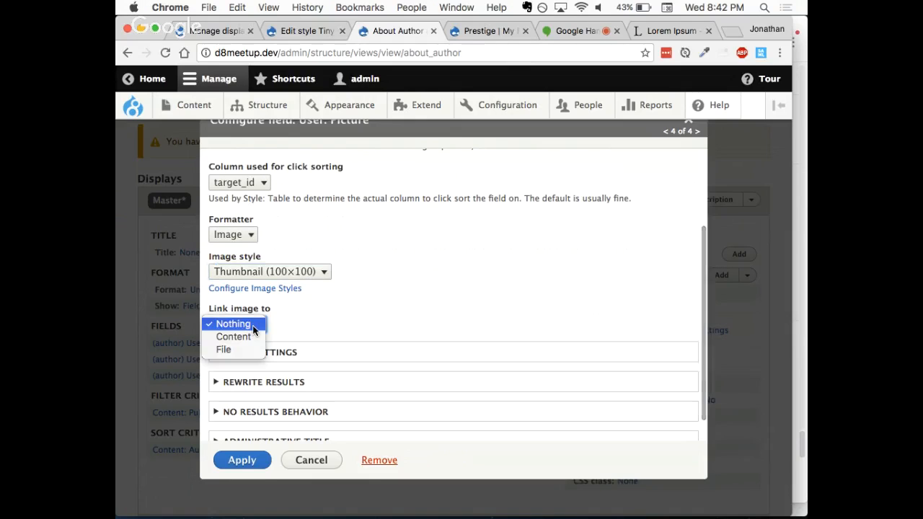
pyautogui.click(245, 324)
pyautogui.scroll(-2, 352, 315)
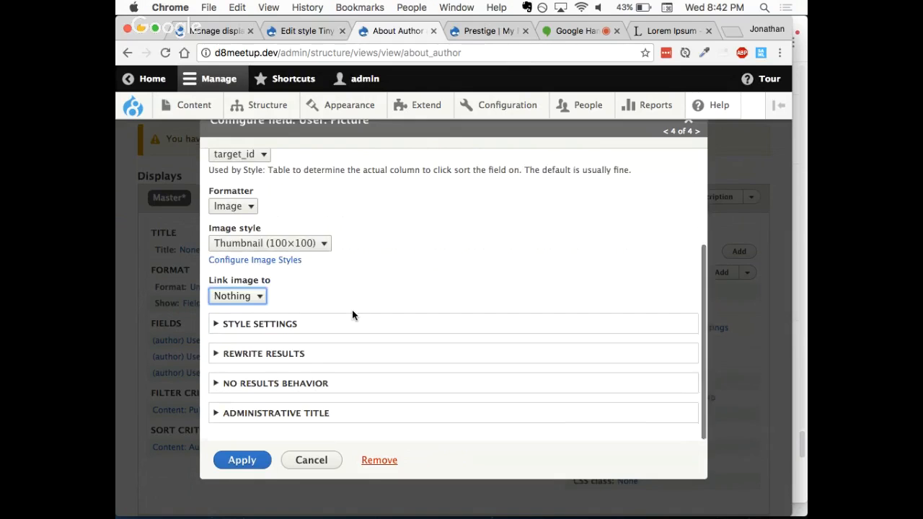
pyautogui.click(247, 465)
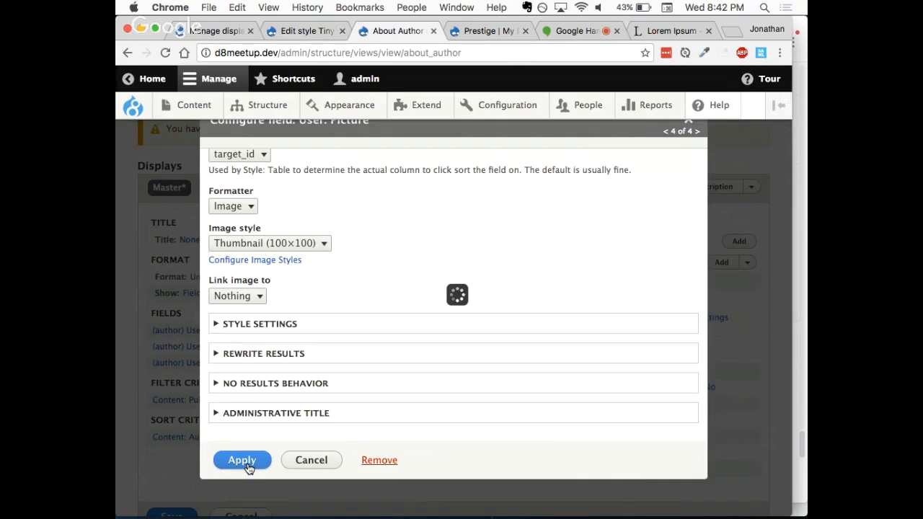
# Step: Rearrange the fields into the order Picture, Full Name, Bio, and check the author entries in the view's preview
pyautogui.scroll(-3, 365, 472)
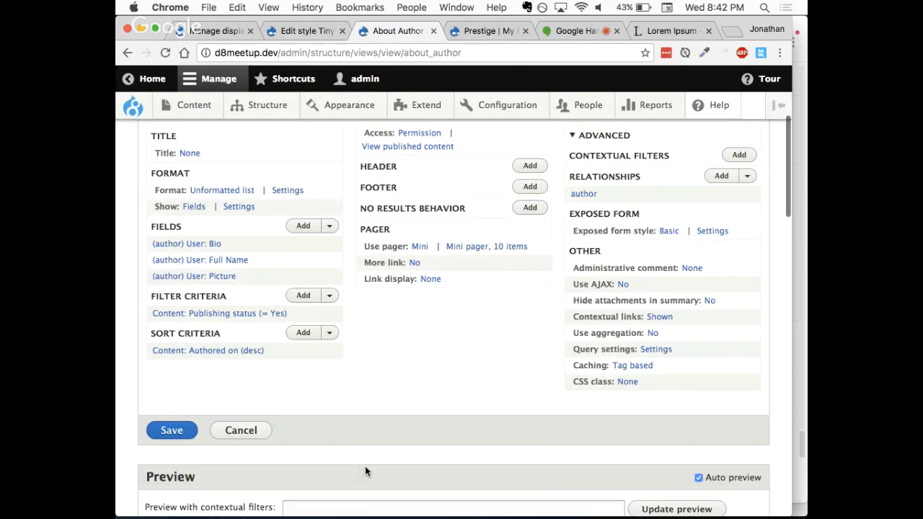
pyautogui.click(330, 240)
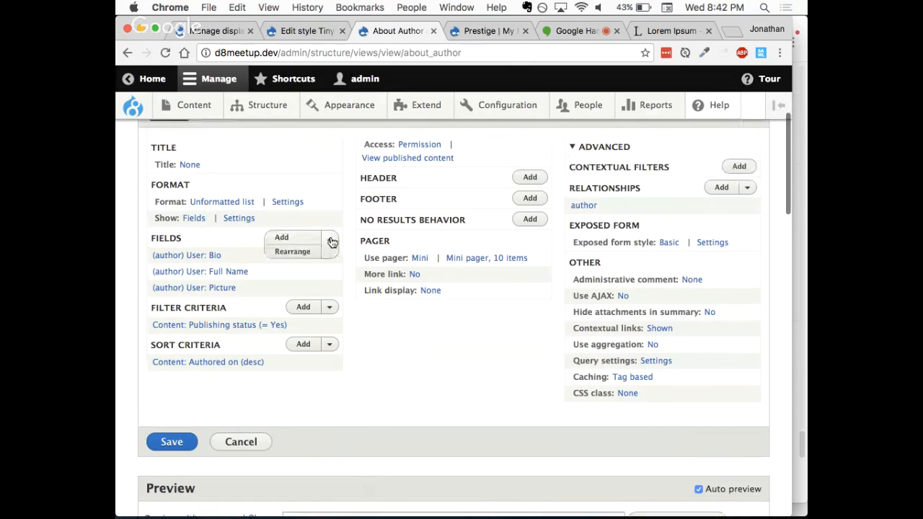
pyautogui.click(301, 252)
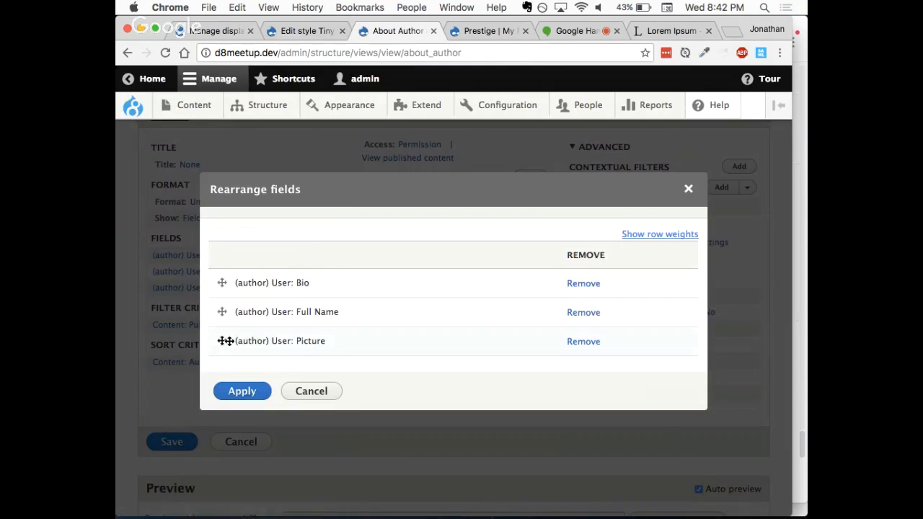
pyautogui.moveTo(222, 340); pyautogui.dragTo(222, 282)
pyautogui.moveTo(222, 340); pyautogui.dragTo(222, 313)
pyautogui.click(240, 394)
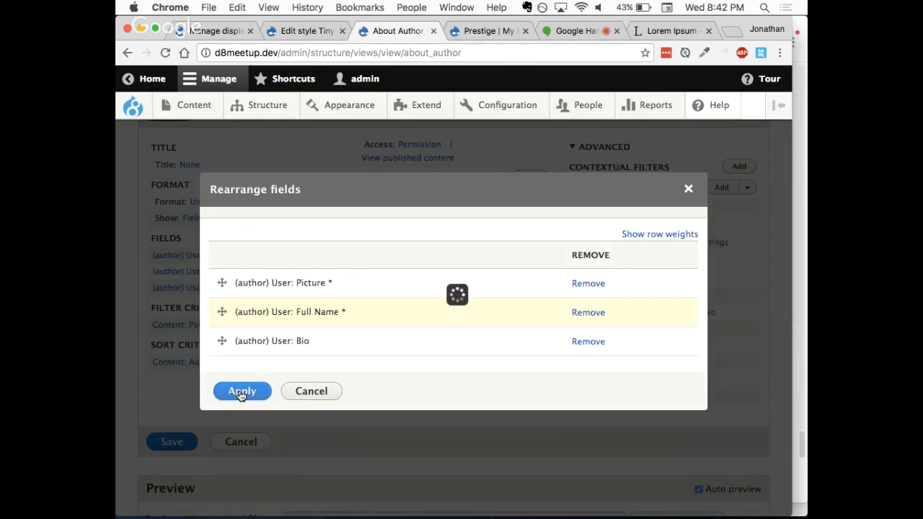
pyautogui.scroll(-4, 391, 431)
pyautogui.scroll(-10, 392, 431)
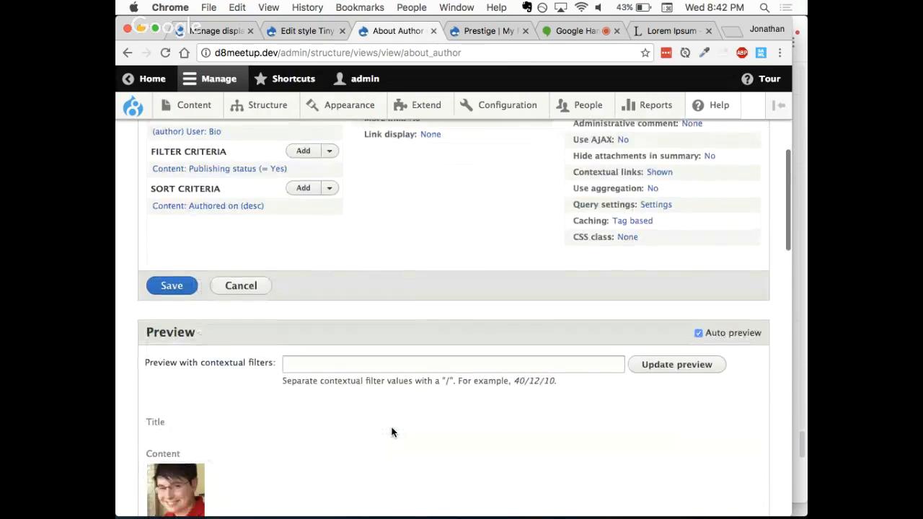
pyautogui.scroll(-6, 392, 432)
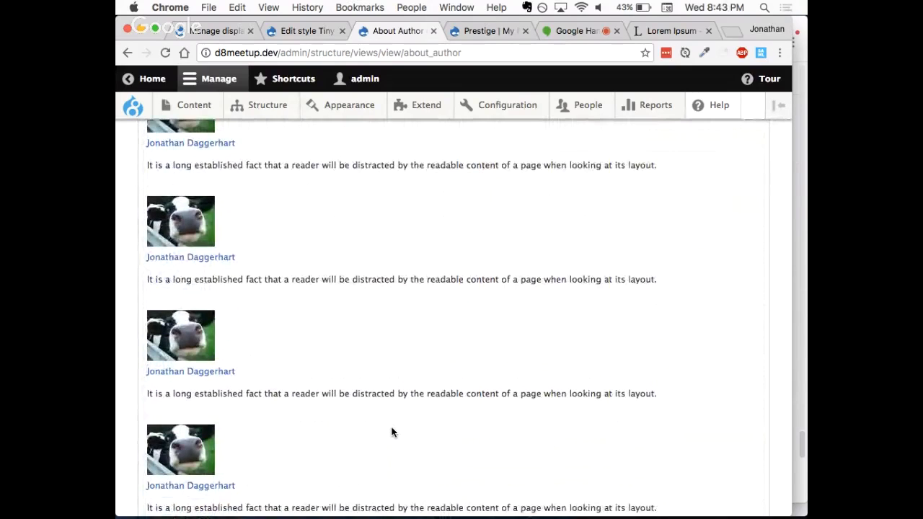
# Step: Add a Block display to the About Author view
pyautogui.scroll(8, 392, 431)
pyautogui.scroll(8, 391, 431)
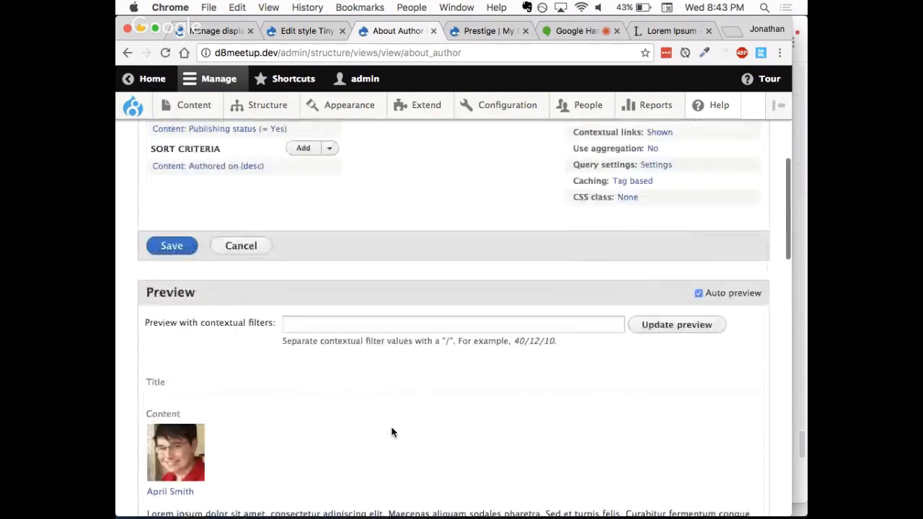
pyautogui.scroll(1, 392, 432)
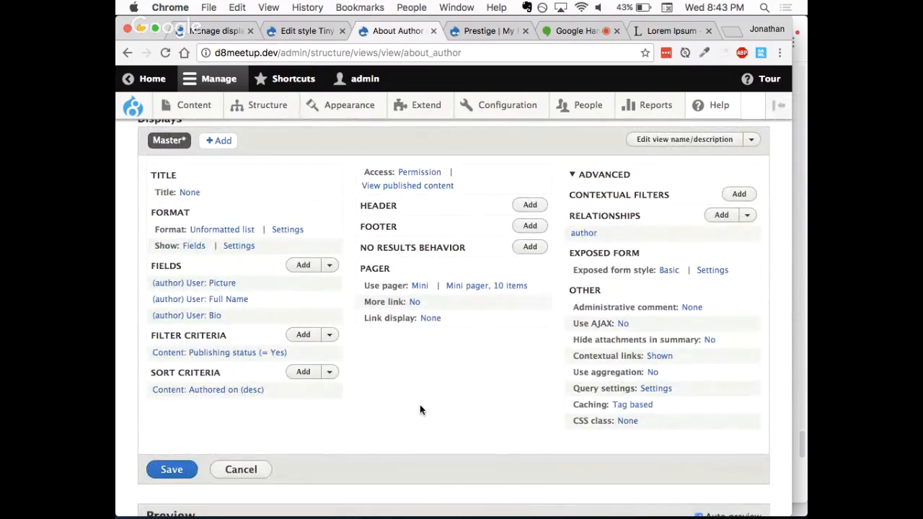
pyautogui.scroll(3, 421, 407)
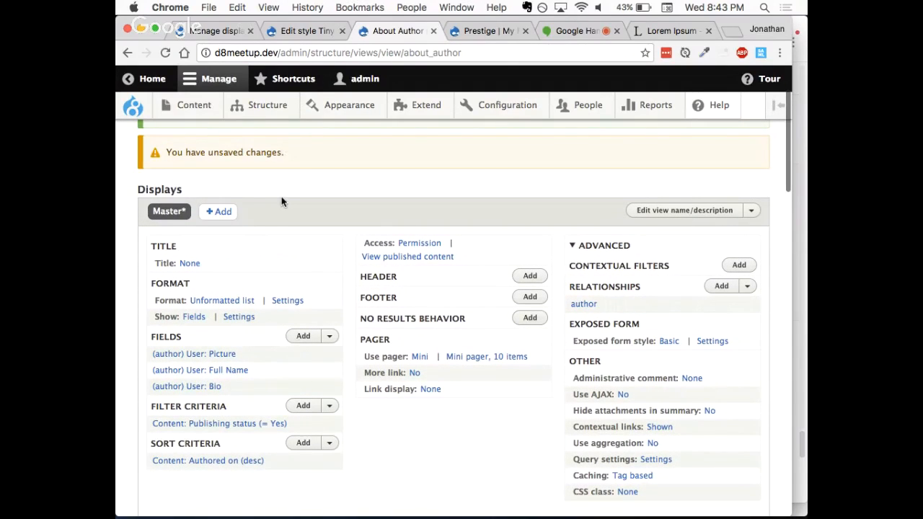
pyautogui.click(219, 212)
pyautogui.click(219, 244)
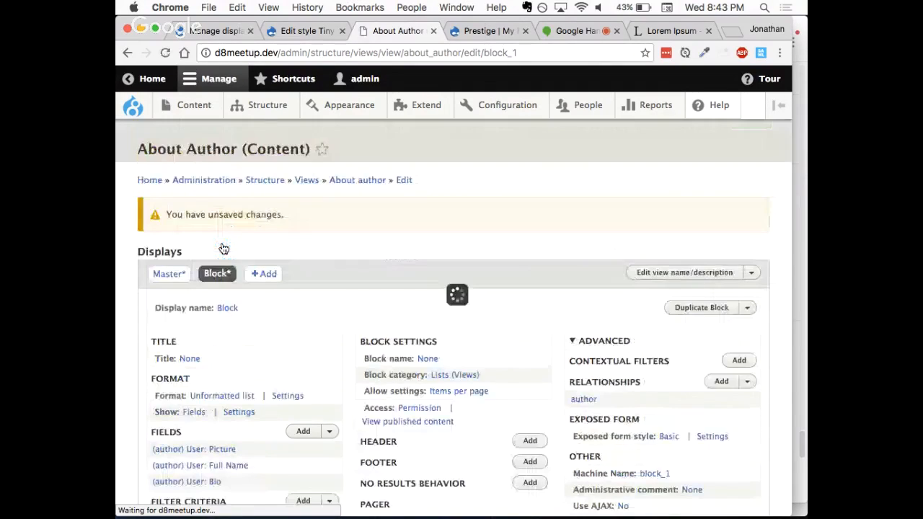
# Step: Set the view's title to "About the Author" for all displays
pyautogui.scroll(-2, 346, 295)
pyautogui.scroll(-2, 346, 300)
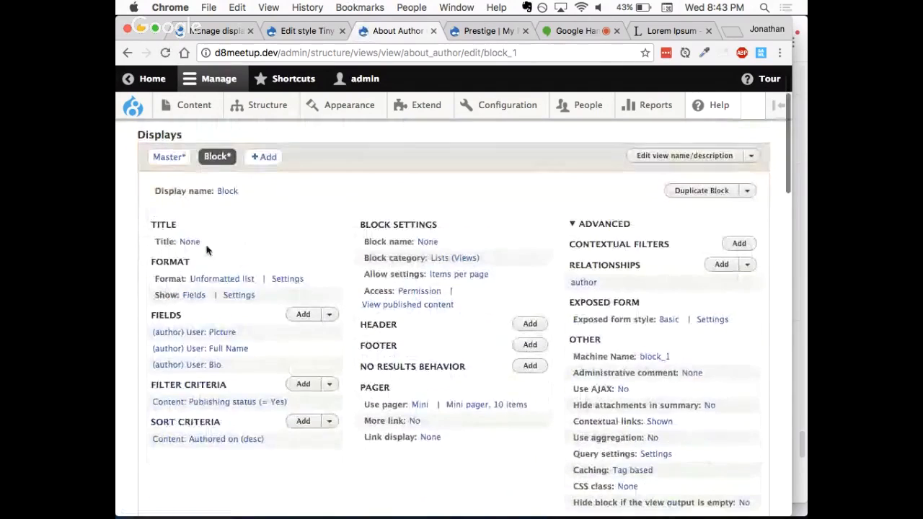
pyautogui.click(183, 242)
pyautogui.click(244, 310)
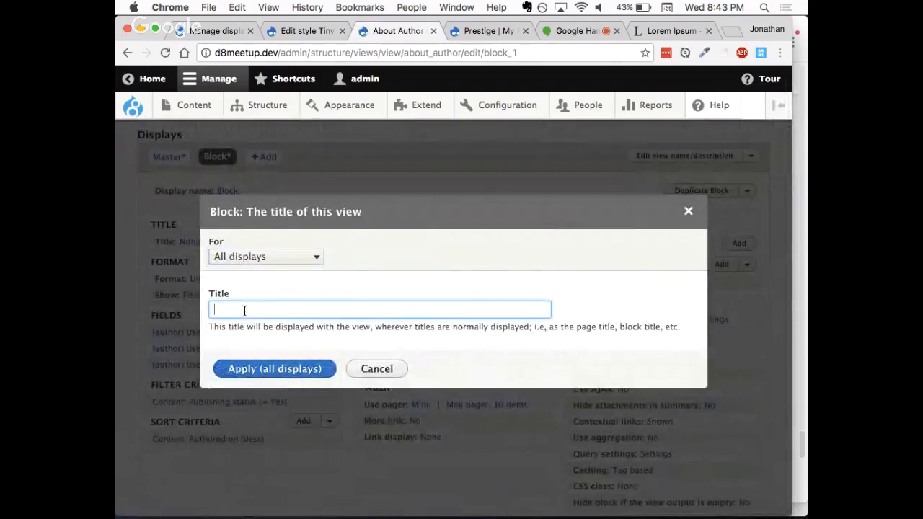
pyautogui.write('About The Author')
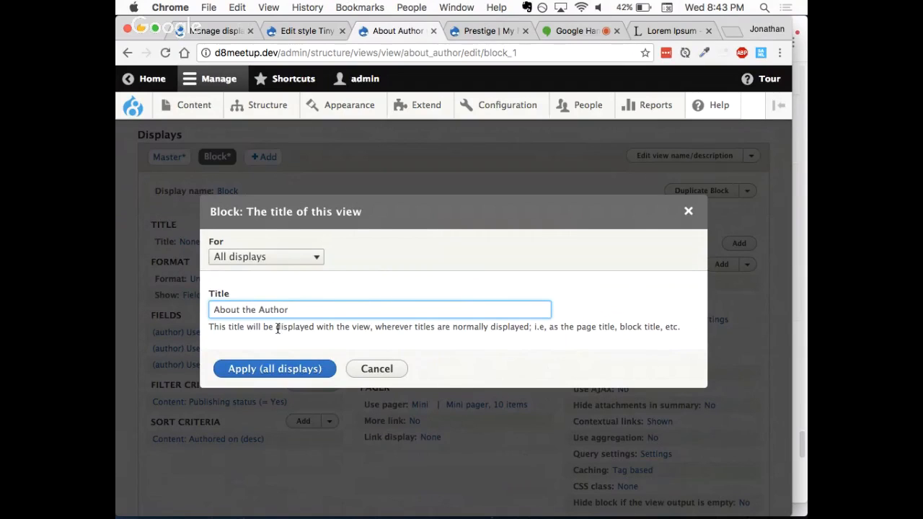
pyautogui.click(258, 370)
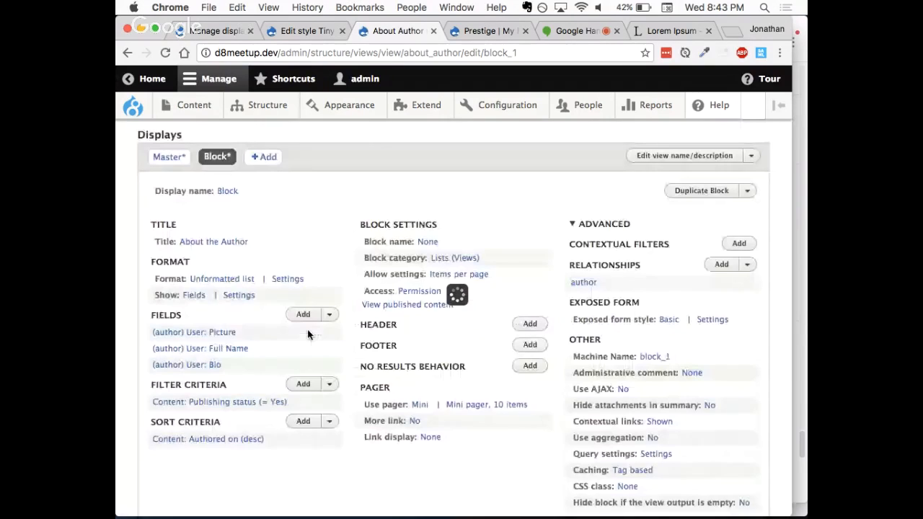
# Step: Examine the block's preview entries and its filter criteria and contextual filter settings
pyautogui.scroll(-1, 480, 209)
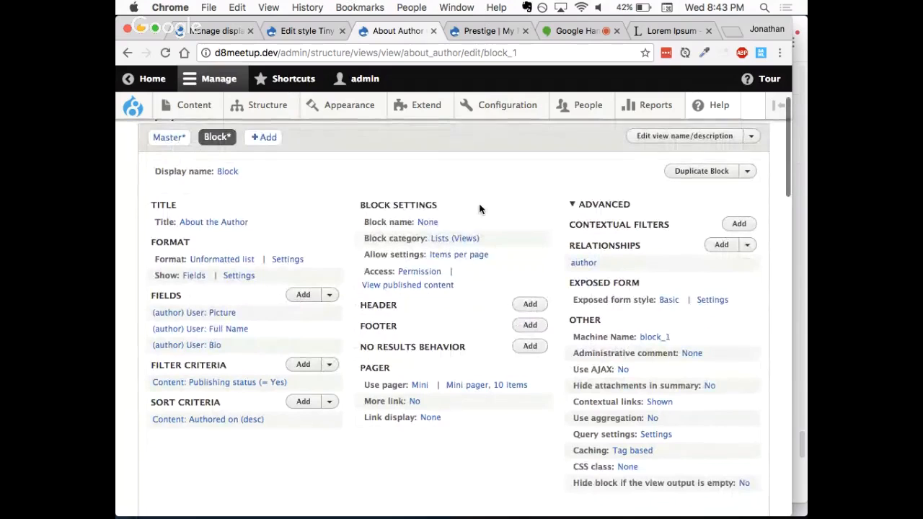
pyautogui.scroll(-1, 479, 209)
pyautogui.scroll(1, 480, 209)
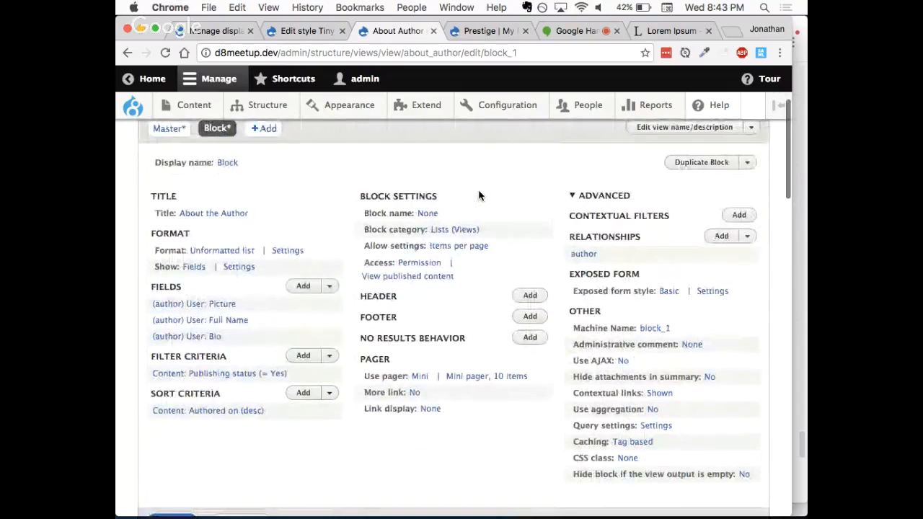
pyautogui.scroll(-5, 479, 195)
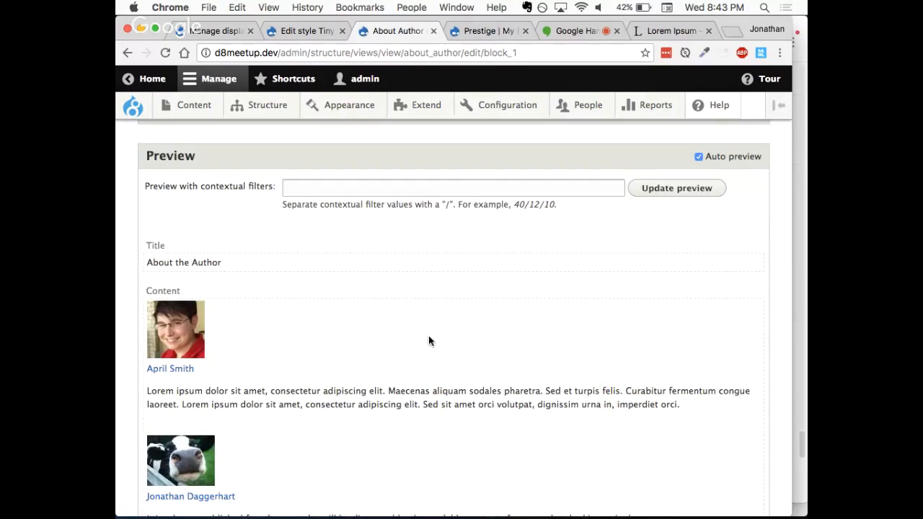
pyautogui.scroll(5, 428, 337)
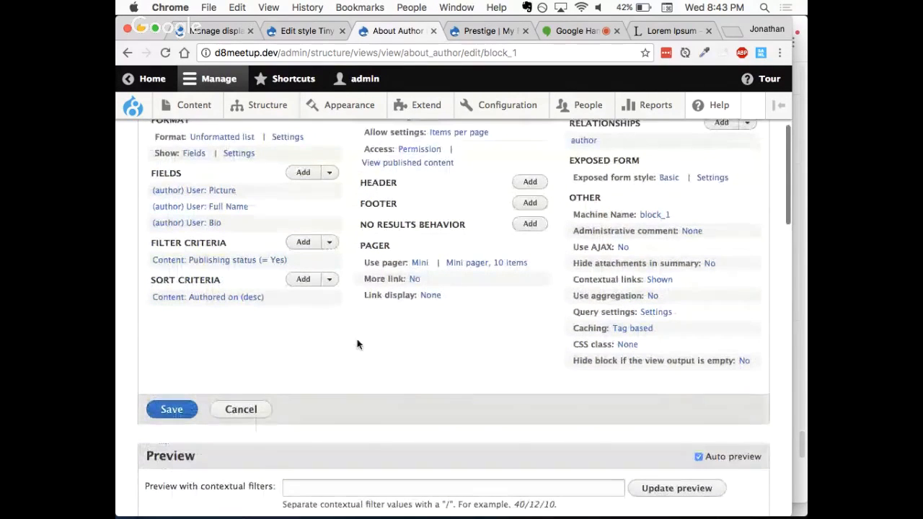
pyautogui.scroll(1, 355, 339)
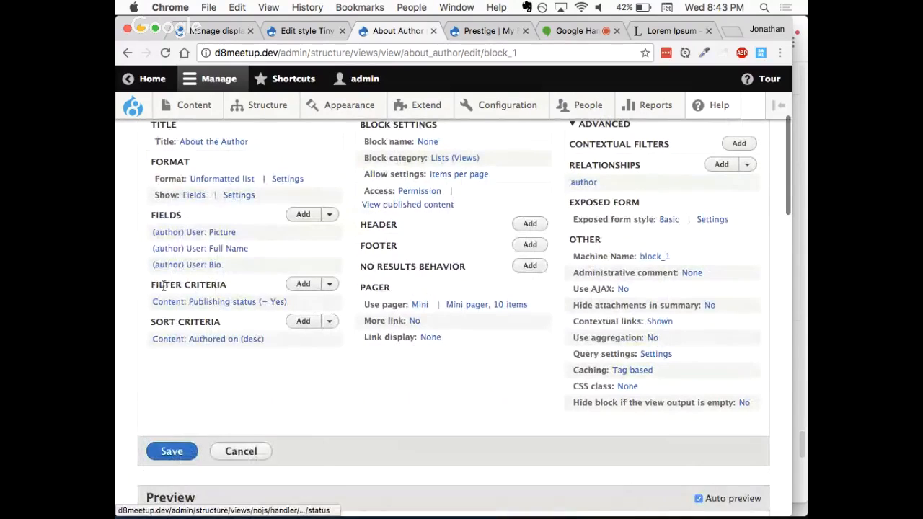
pyautogui.moveTo(152, 285); pyautogui.dragTo(224, 284)
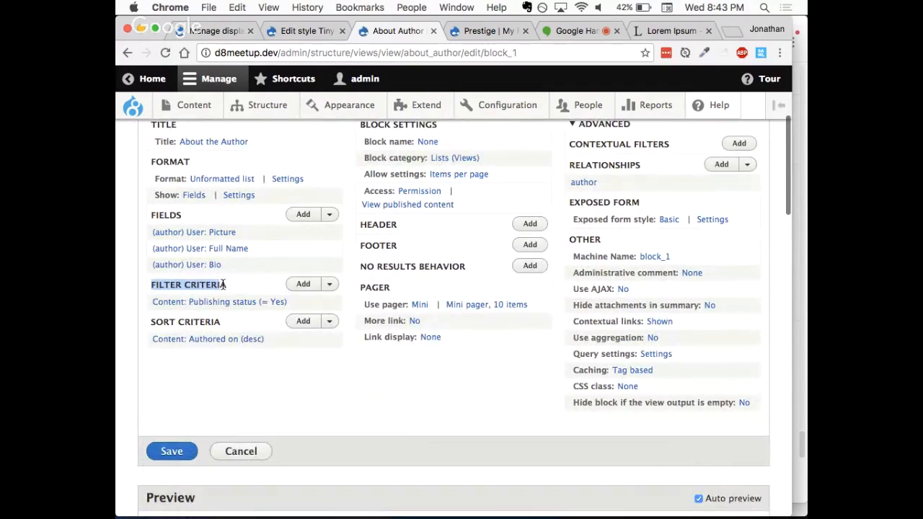
pyautogui.click(407, 421)
pyautogui.scroll(2, 397, 411)
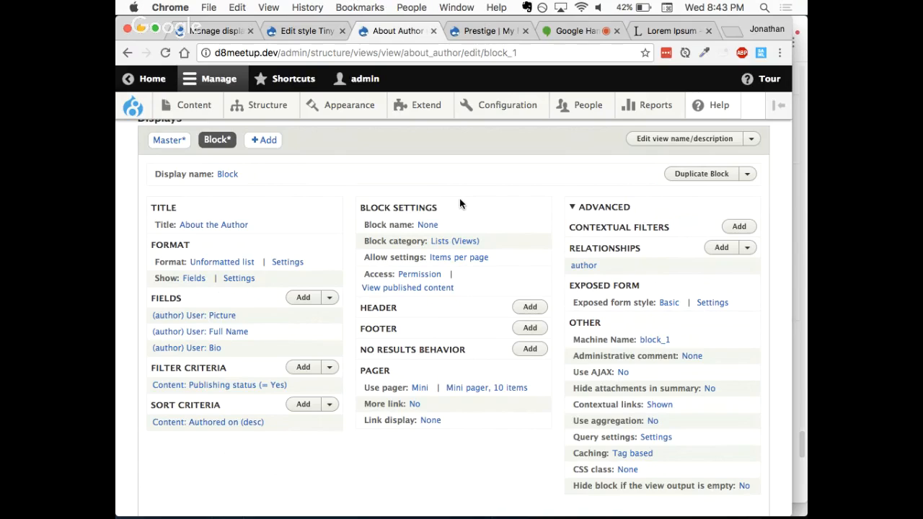
pyautogui.moveTo(596, 229); pyautogui.dragTo(633, 230)
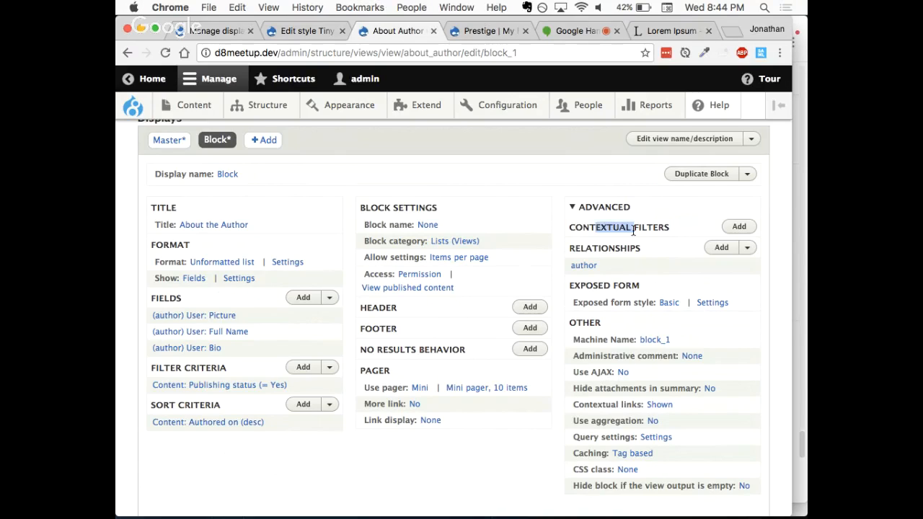
pyautogui.click(654, 228)
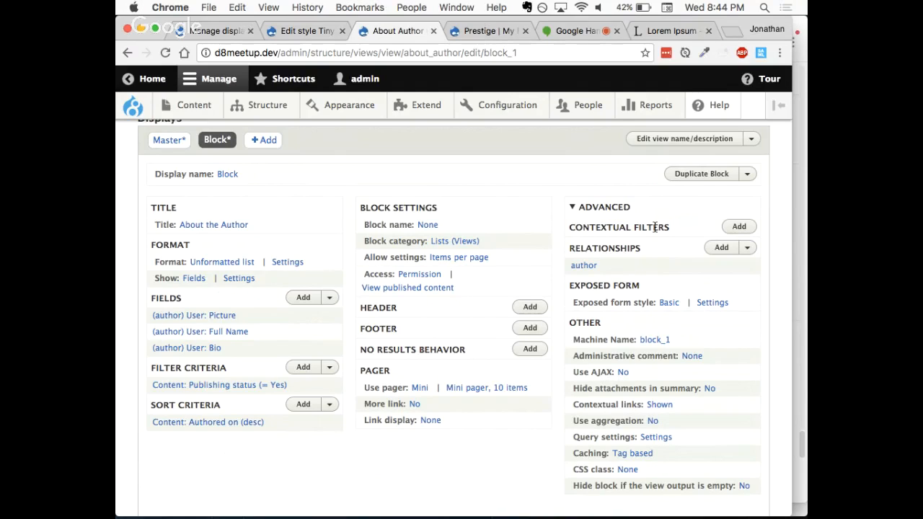
# Step: Start adding a contextual filter for all displays and search the available filters for "ID"
pyautogui.click(738, 227)
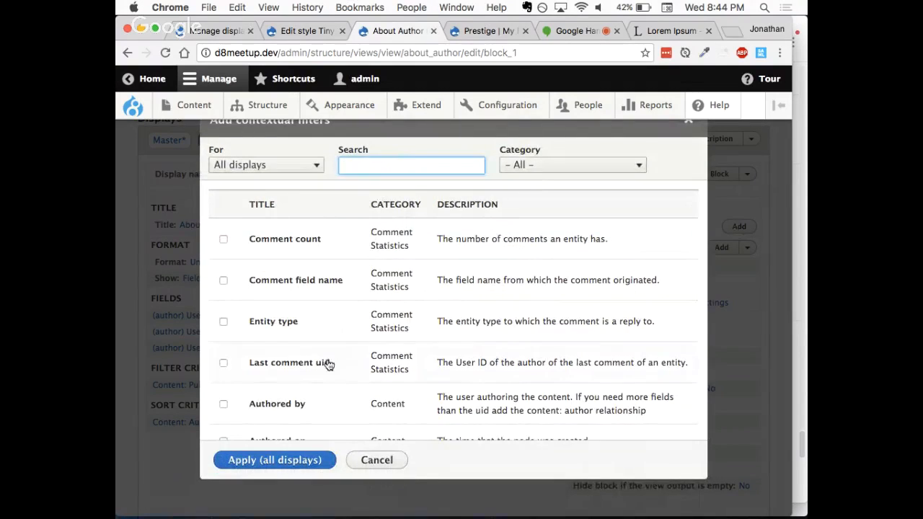
pyautogui.scroll(-4, 327, 362)
pyautogui.scroll(-3, 327, 363)
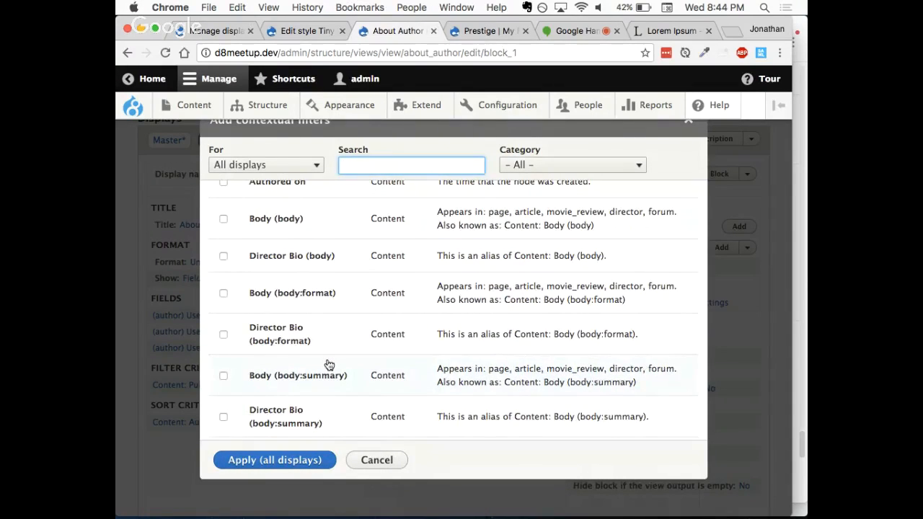
pyautogui.scroll(-5, 328, 365)
pyautogui.scroll(-2, 329, 365)
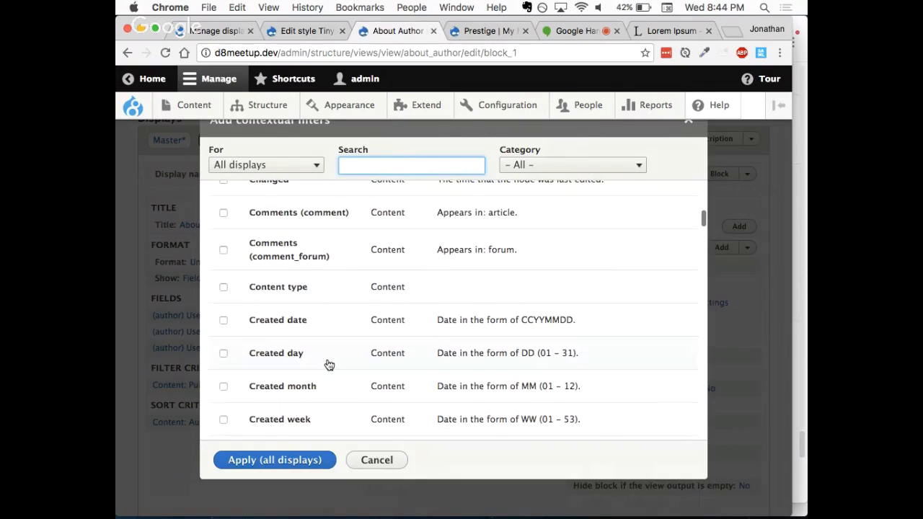
pyautogui.scroll(-8, 329, 365)
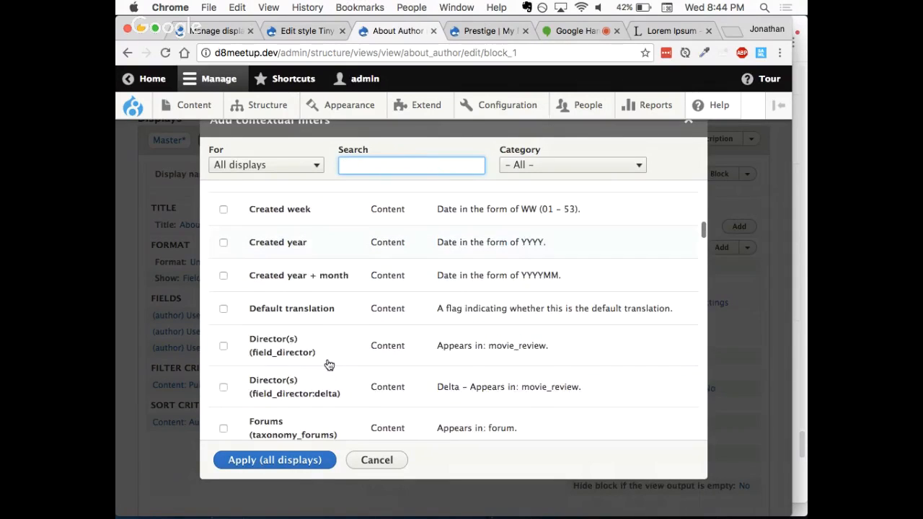
pyautogui.scroll(6, 328, 365)
pyautogui.scroll(2, 329, 365)
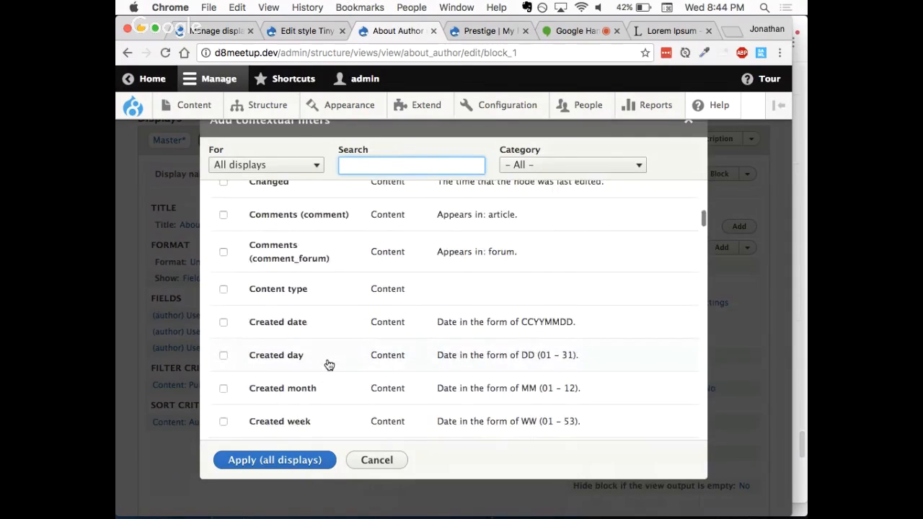
pyautogui.scroll(3, 329, 365)
pyautogui.write('ID')
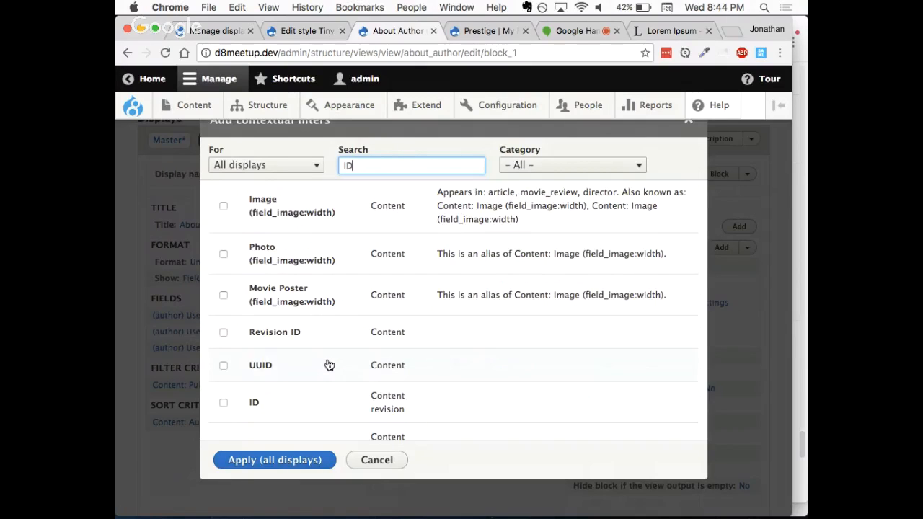
# Step: Select only the ID filter of the Content category, not the Content revision one, and add it to all displays
pyautogui.scroll(-3, 361, 303)
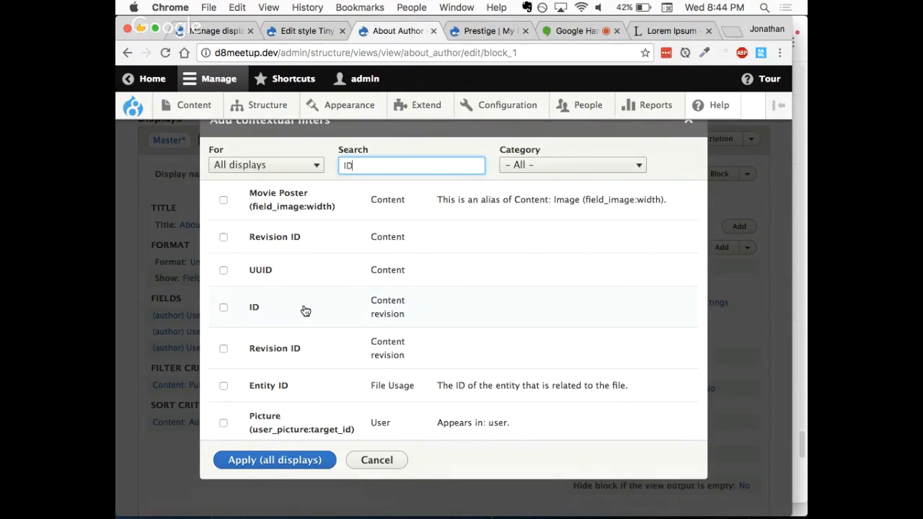
pyautogui.scroll(-3, 305, 310)
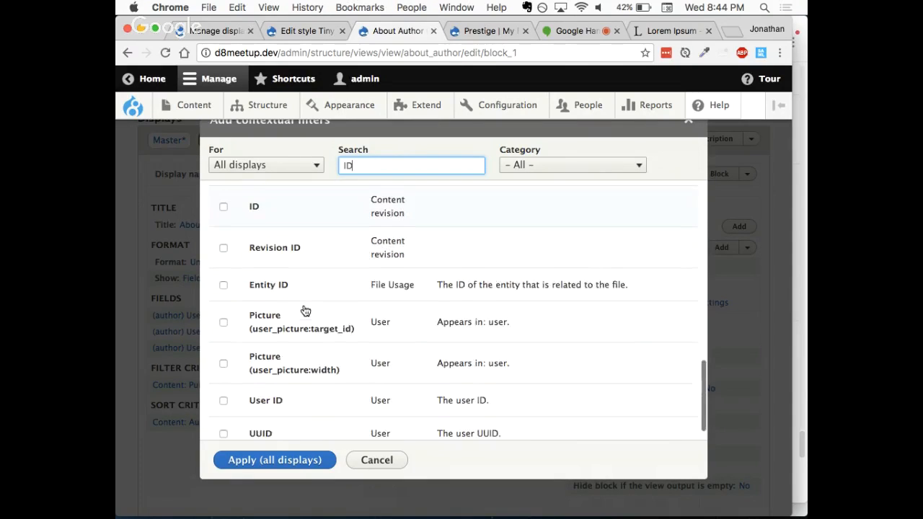
pyautogui.scroll(-2, 299, 290)
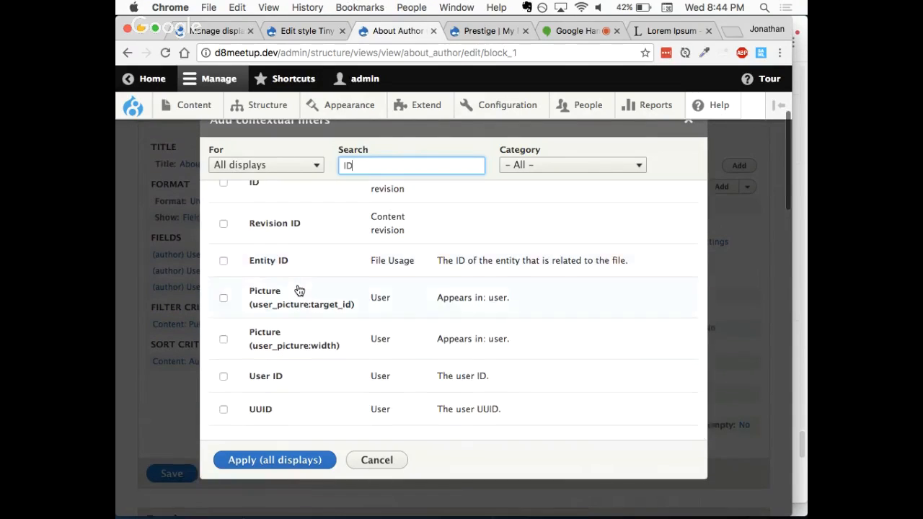
pyautogui.scroll(3, 299, 290)
pyautogui.click(299, 292)
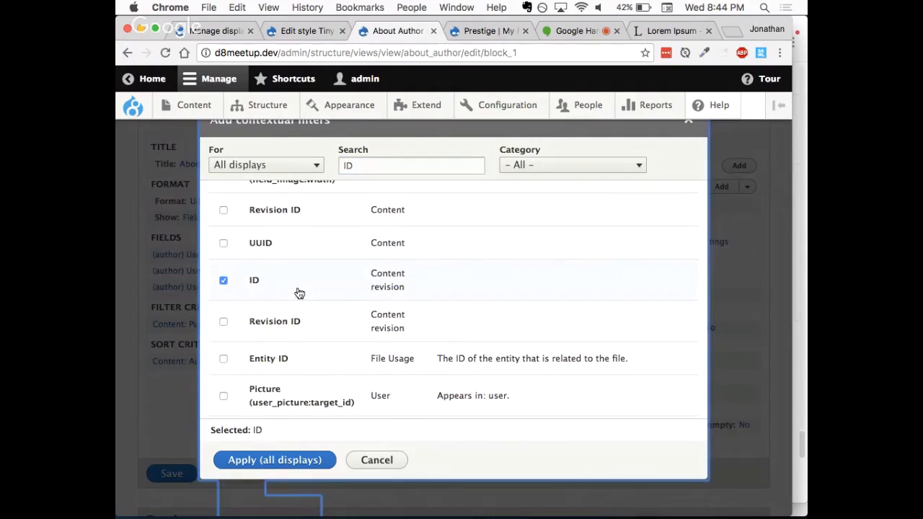
pyautogui.scroll(5, 300, 293)
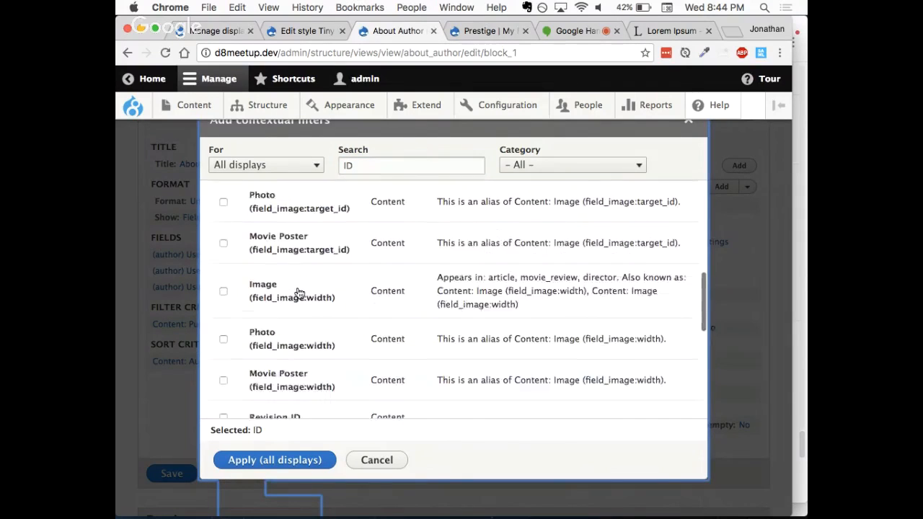
pyautogui.scroll(3, 299, 293)
pyautogui.click(291, 307)
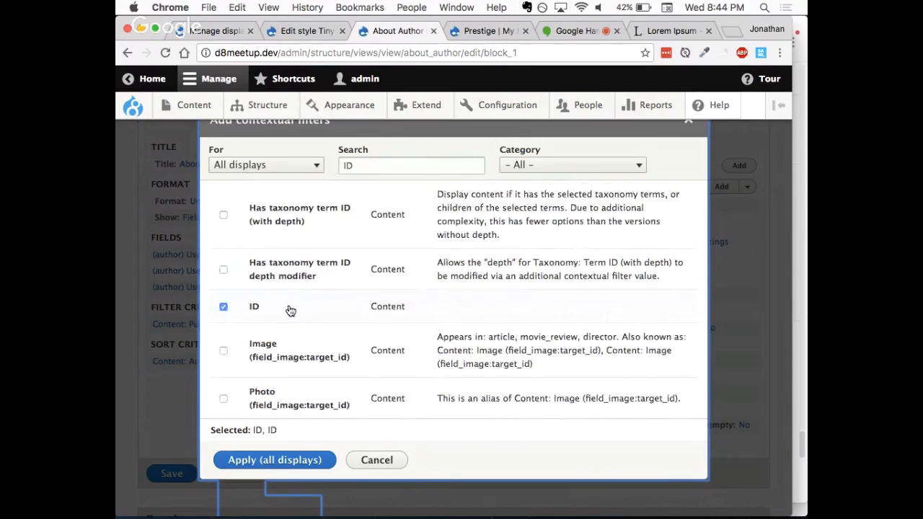
pyautogui.scroll(-5, 291, 309)
pyautogui.scroll(-4, 289, 310)
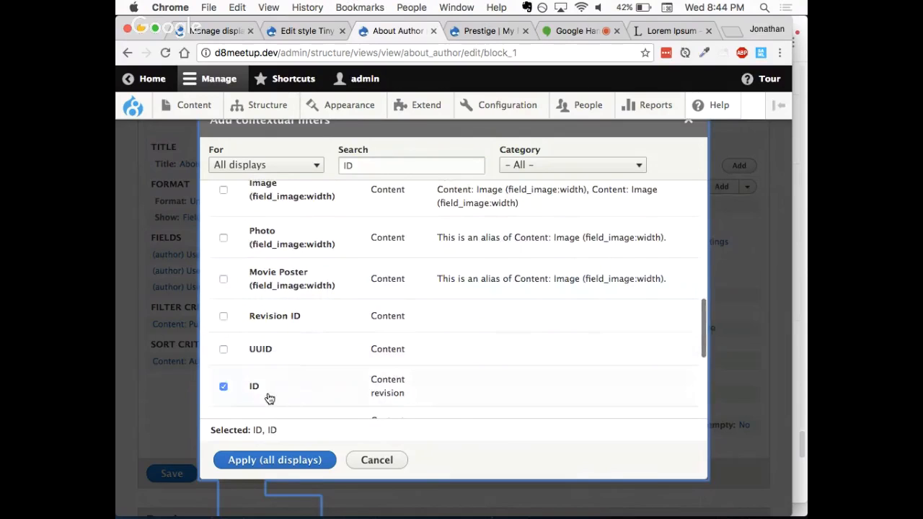
pyautogui.click(268, 397)
pyautogui.scroll(1, 286, 327)
pyautogui.scroll(3, 286, 327)
pyautogui.scroll(3, 286, 327)
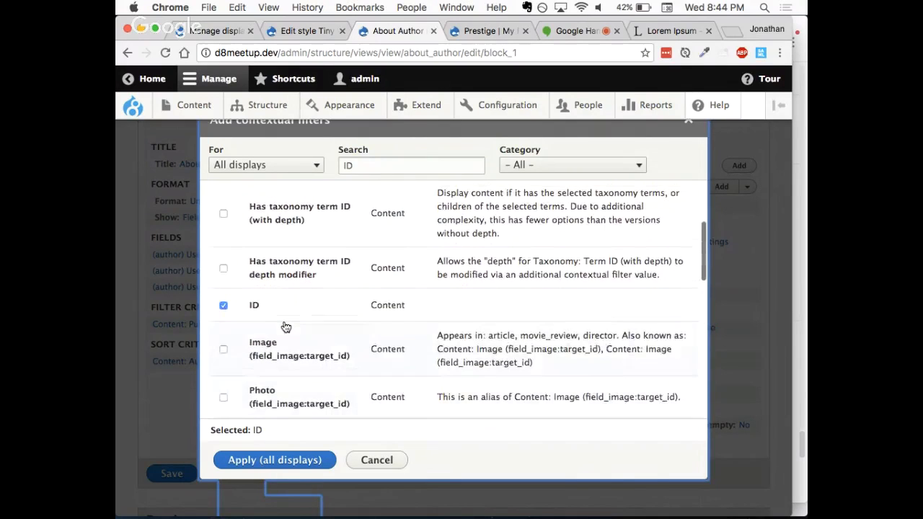
pyautogui.click(267, 460)
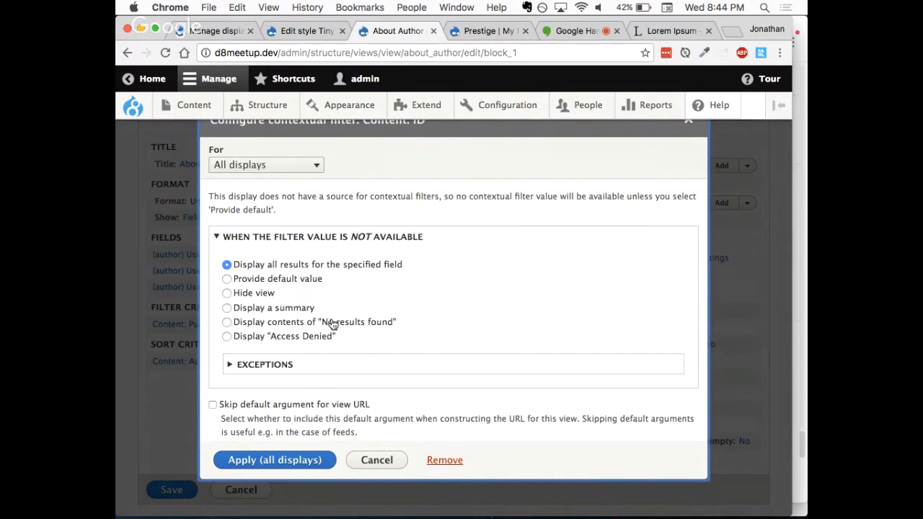
# Step: Provide a default value of type Content ID from URL when the ID filter value is not available
pyautogui.click(260, 280)
pyautogui.scroll(-1, 340, 282)
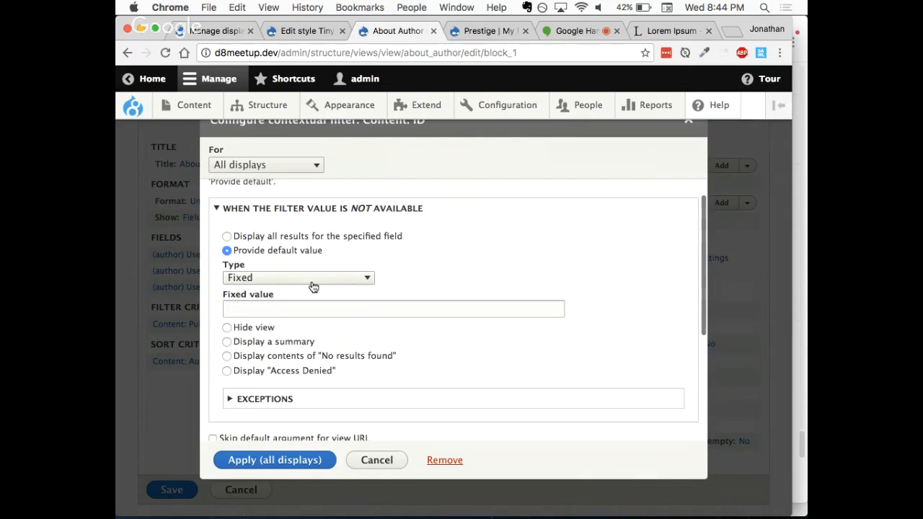
pyautogui.click(311, 283)
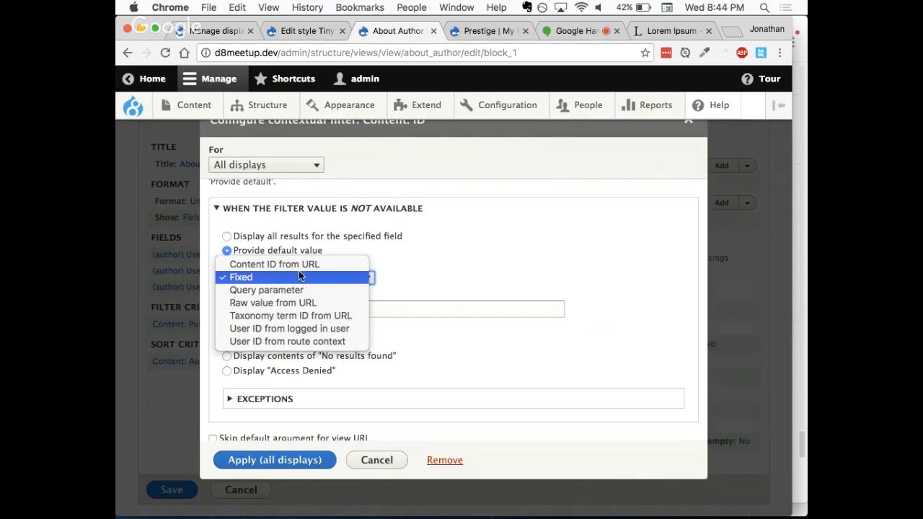
pyautogui.click(297, 266)
pyautogui.scroll(-3, 336, 313)
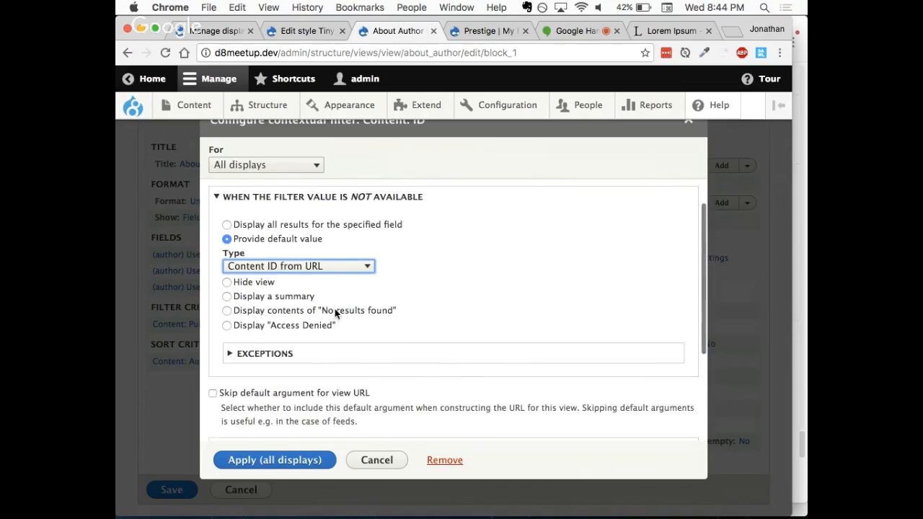
# Step: Apply the Content: ID contextual filter to all displays and save the About Author view
pyautogui.scroll(-5, 336, 313)
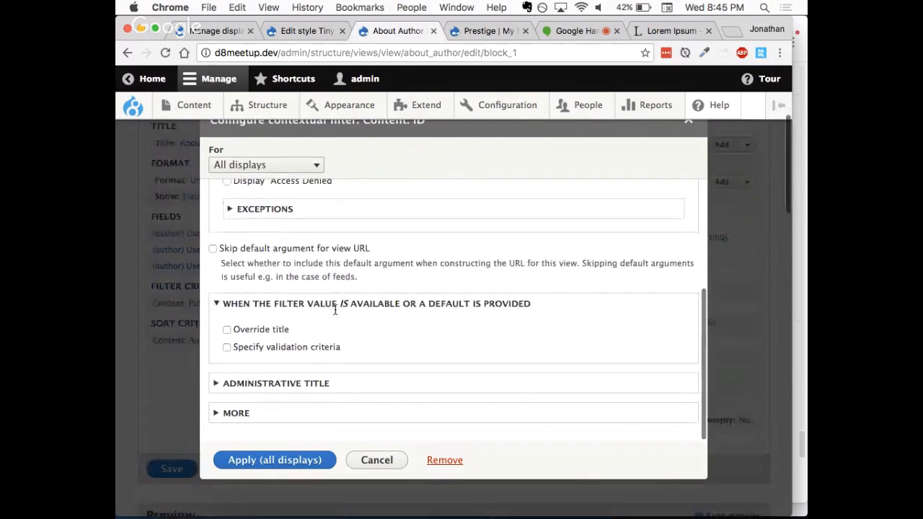
pyautogui.click(264, 463)
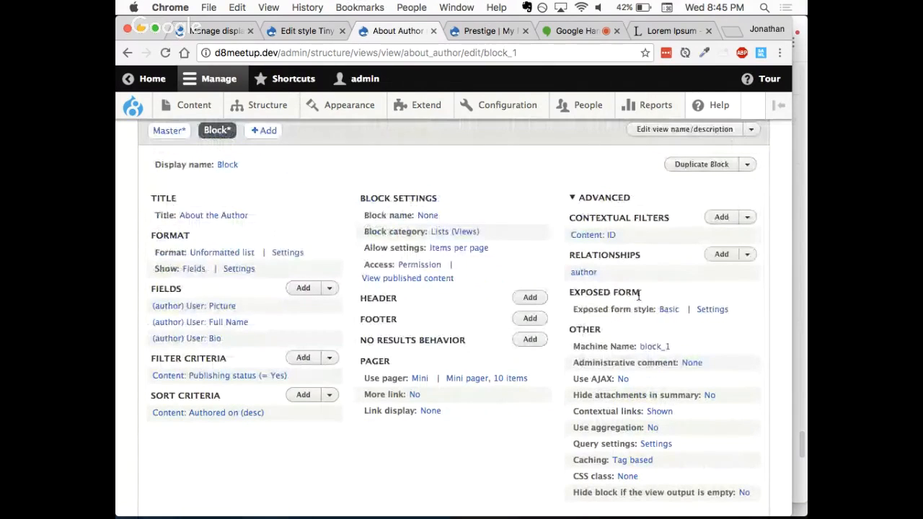
pyautogui.moveTo(567, 240); pyautogui.dragTo(630, 245)
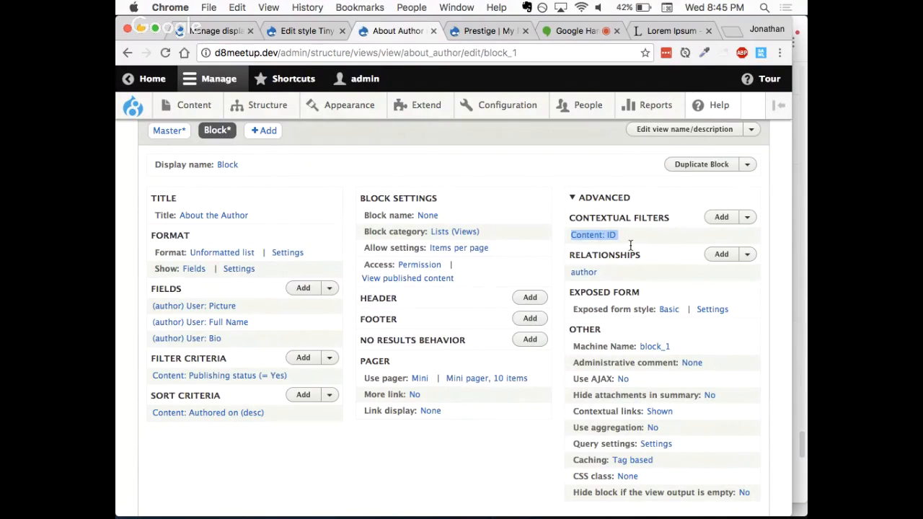
pyautogui.moveTo(618, 268); pyautogui.dragTo(568, 267)
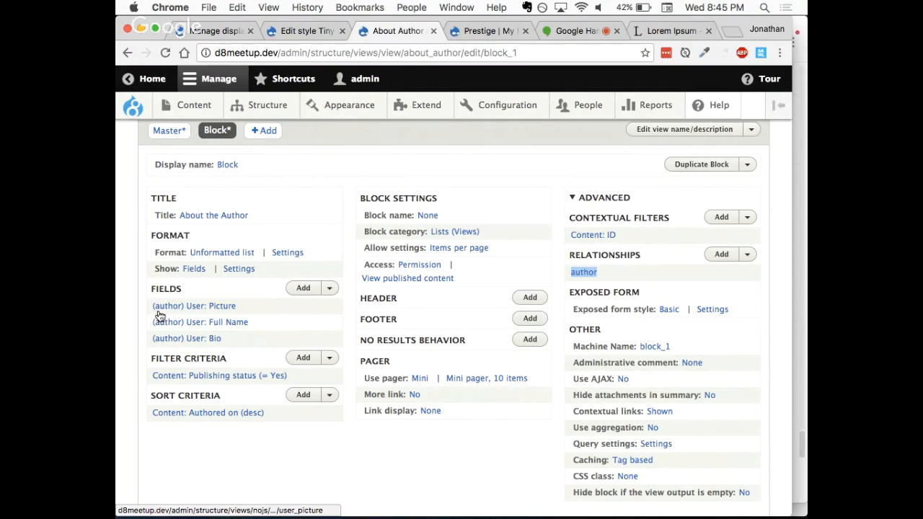
pyautogui.moveTo(148, 306); pyautogui.dragTo(263, 340)
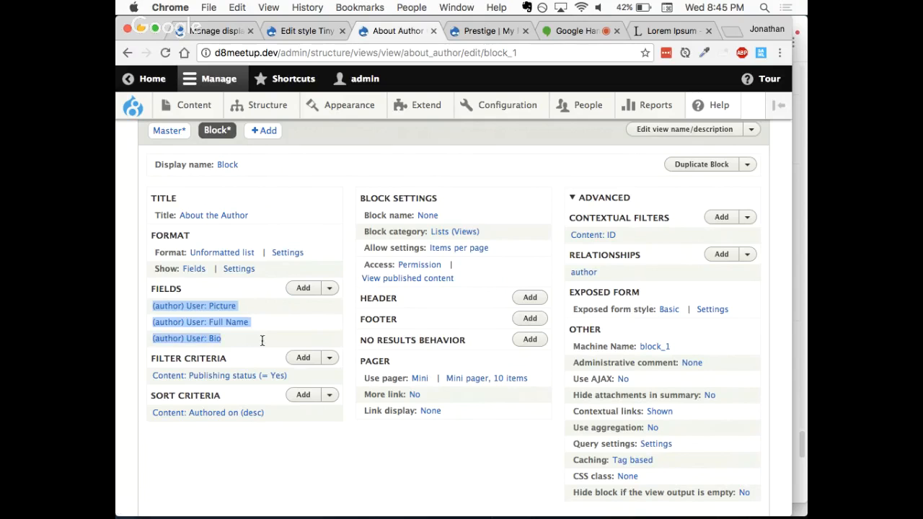
pyautogui.click(339, 459)
pyautogui.scroll(-2, 335, 459)
pyautogui.scroll(-3, 335, 458)
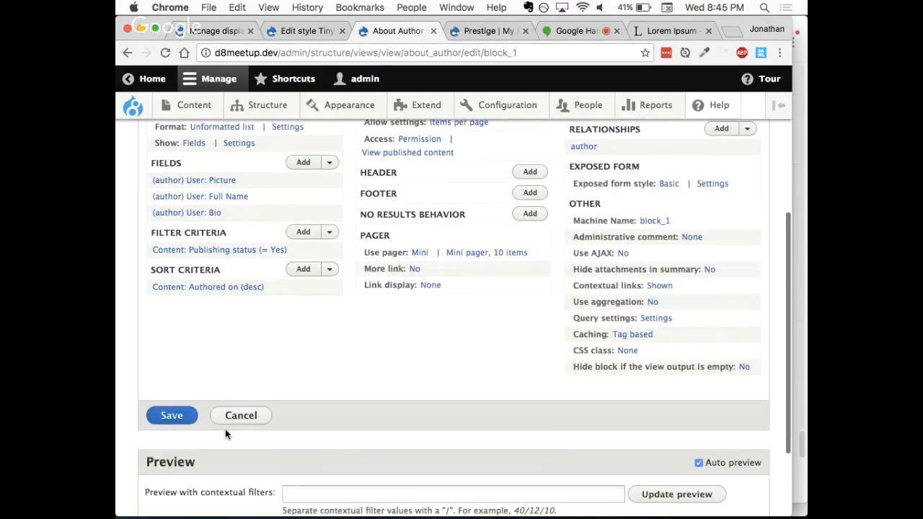
pyautogui.click(172, 416)
pyautogui.scroll(1, 296, 374)
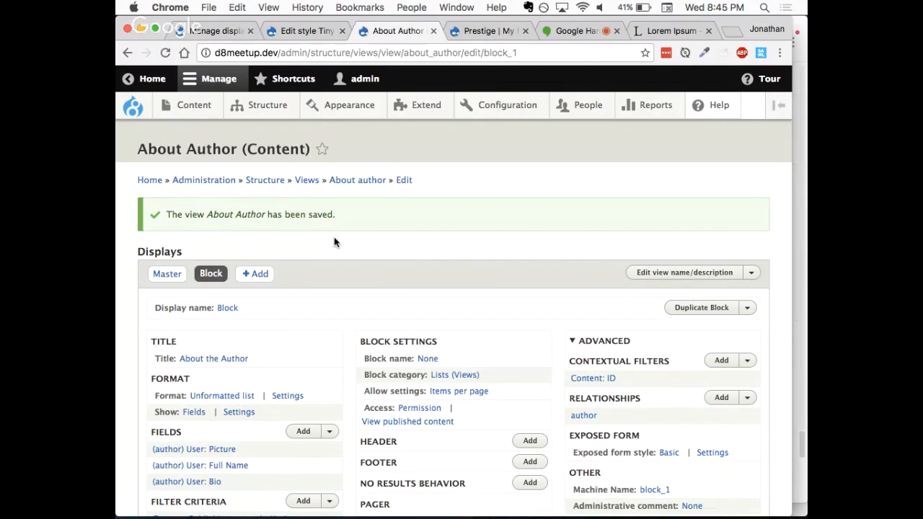
# Step: Open the site's block layout administration page in place of the Tiny Avatar image style page
pyautogui.click(308, 31)
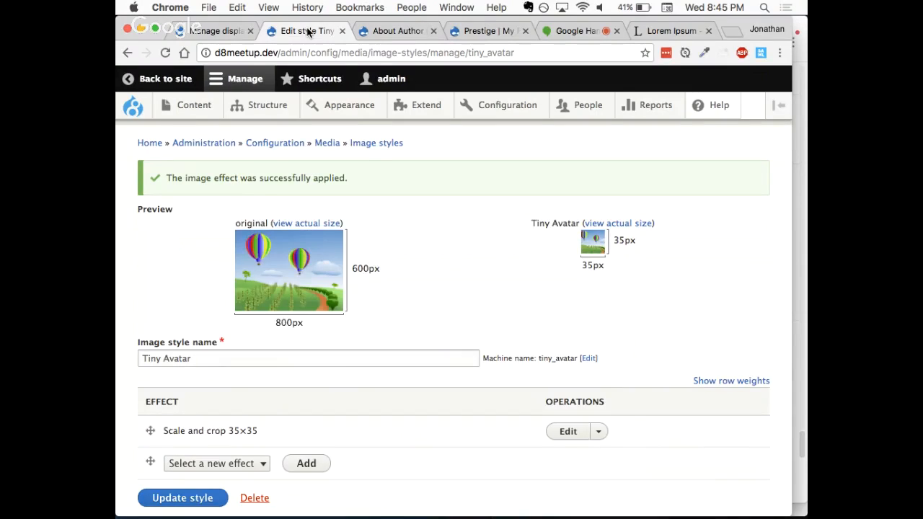
pyautogui.moveTo(268, 108)
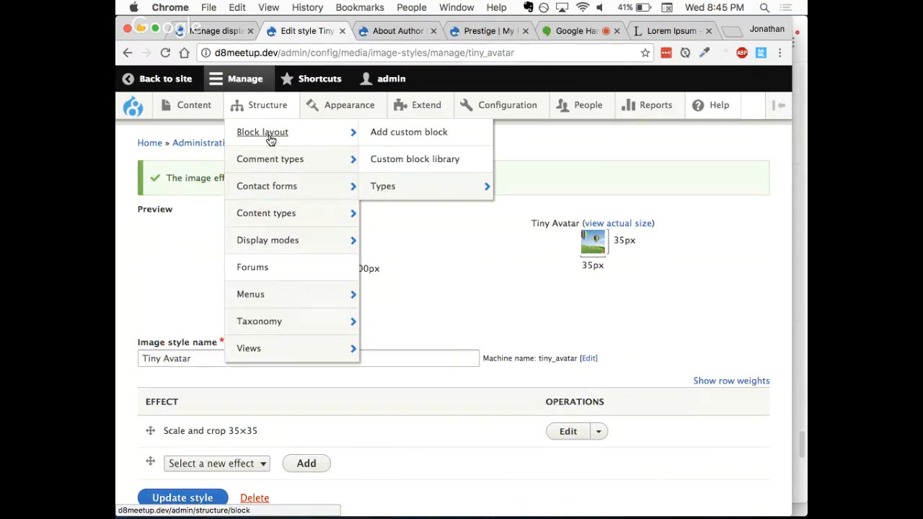
pyautogui.click(271, 140)
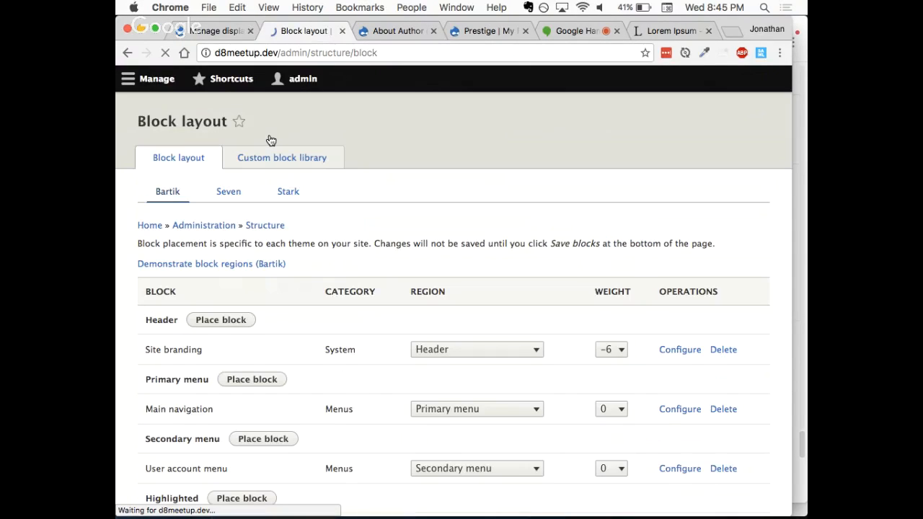
# Step: Choose the About Author views block for placement in the Sidebar first region of the Bartik theme
pyautogui.scroll(-3, 299, 315)
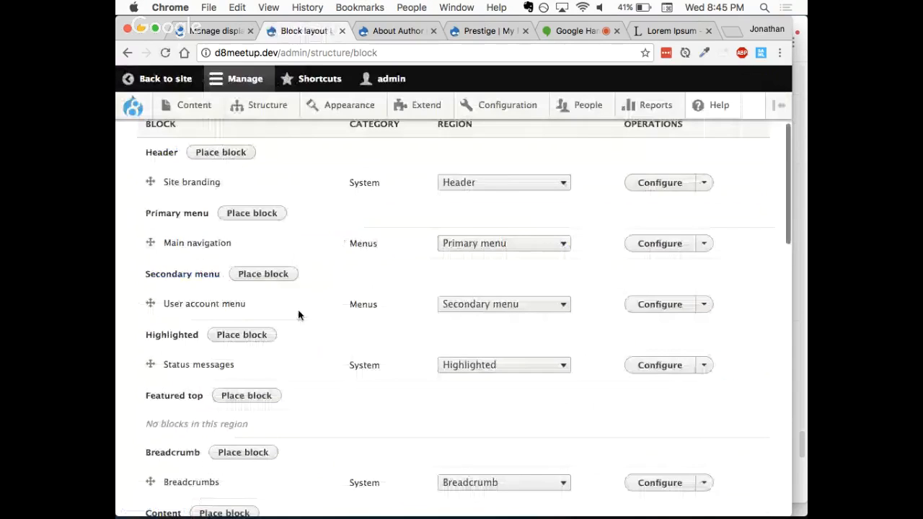
pyautogui.scroll(-10, 299, 315)
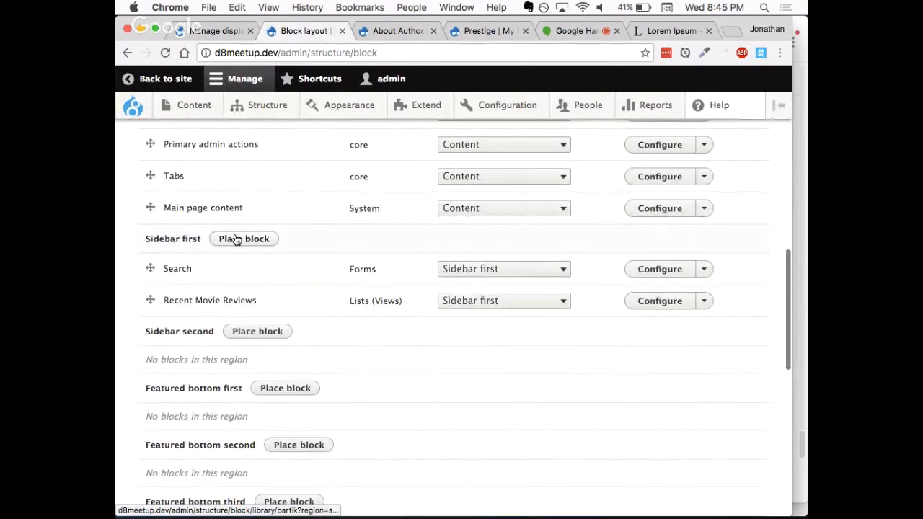
pyautogui.click(235, 240)
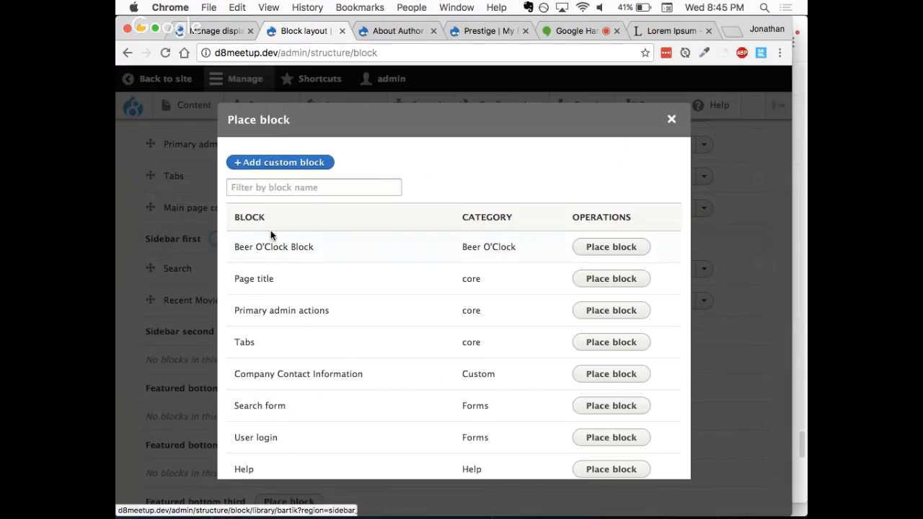
pyautogui.scroll(-5, 352, 306)
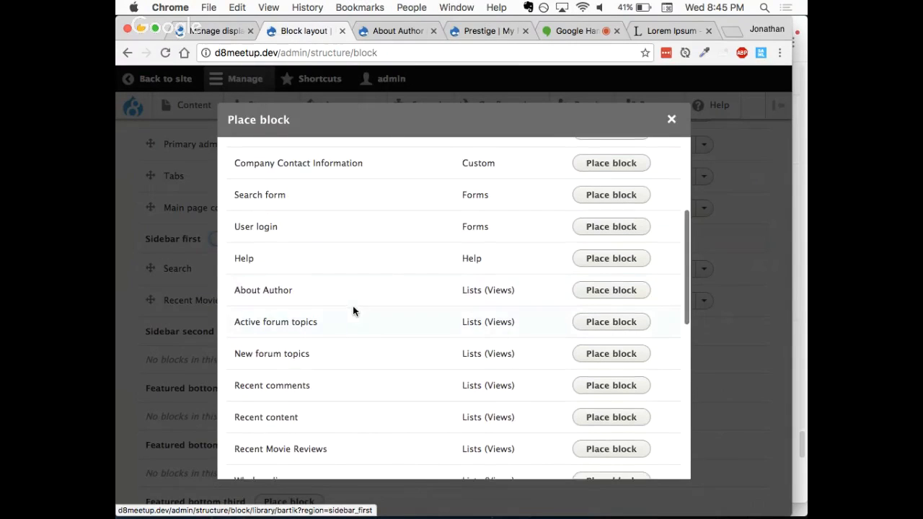
pyautogui.moveTo(382, 296); pyautogui.dragTo(233, 292)
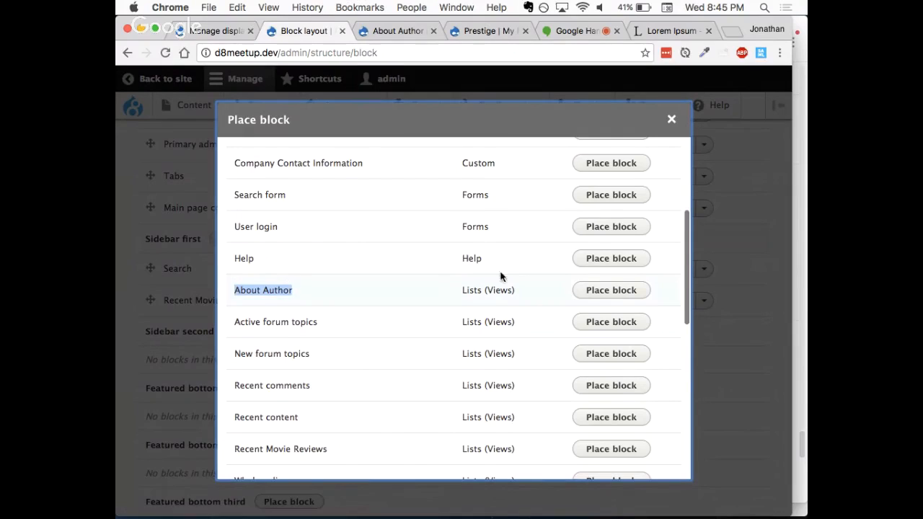
pyautogui.click(622, 291)
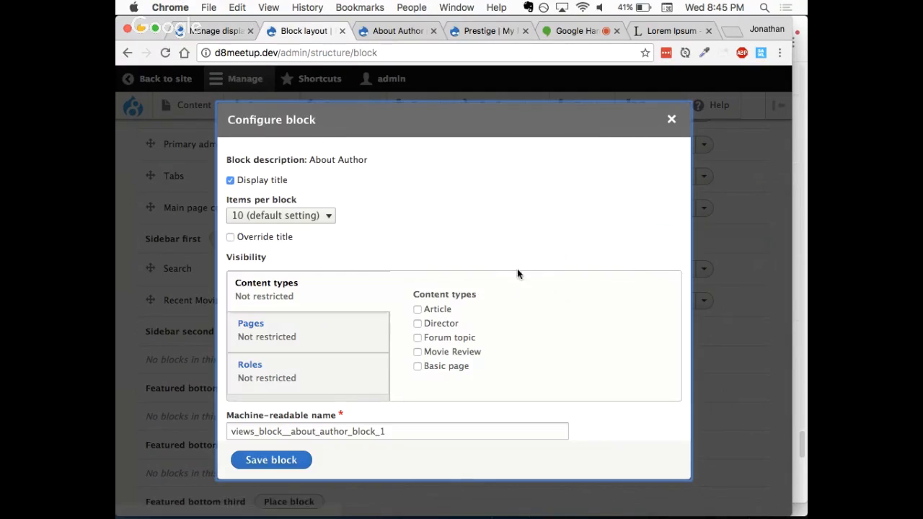
# Step: Examine the About Author block's items-per-block choices and its other configuration settings, keeping 10 (default setting)
pyautogui.click(303, 215)
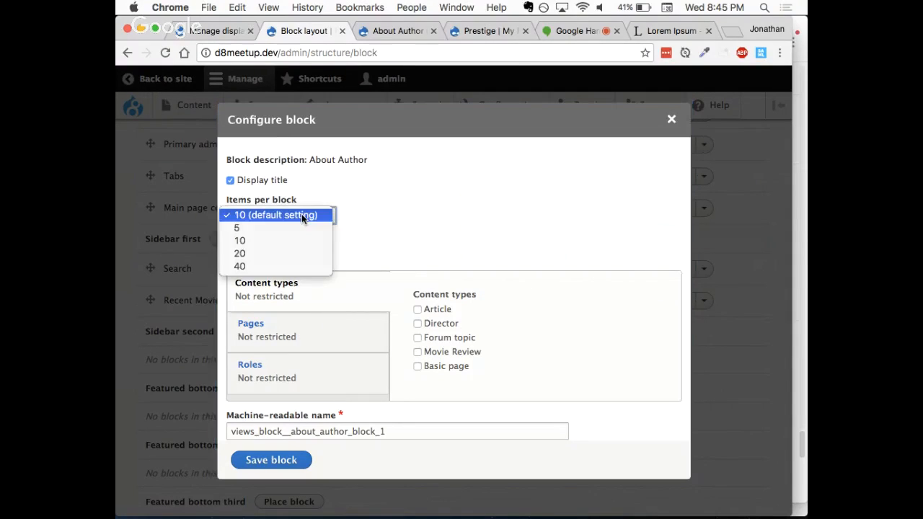
pyautogui.click(362, 204)
pyautogui.click(299, 211)
pyautogui.click(379, 231)
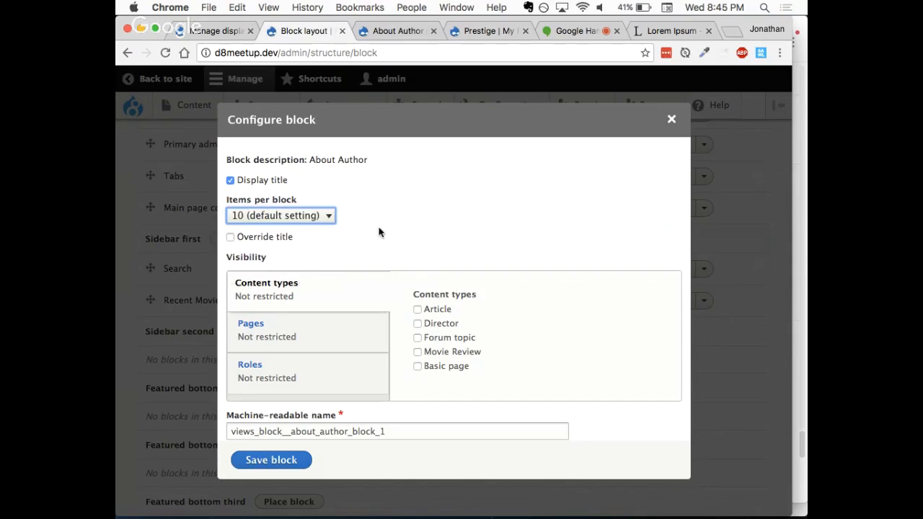
pyautogui.scroll(-1, 370, 236)
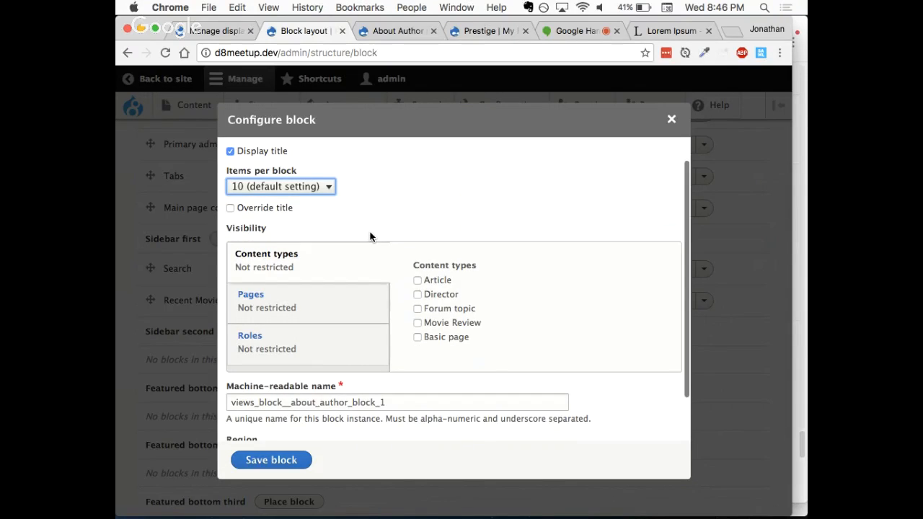
pyautogui.scroll(2, 369, 236)
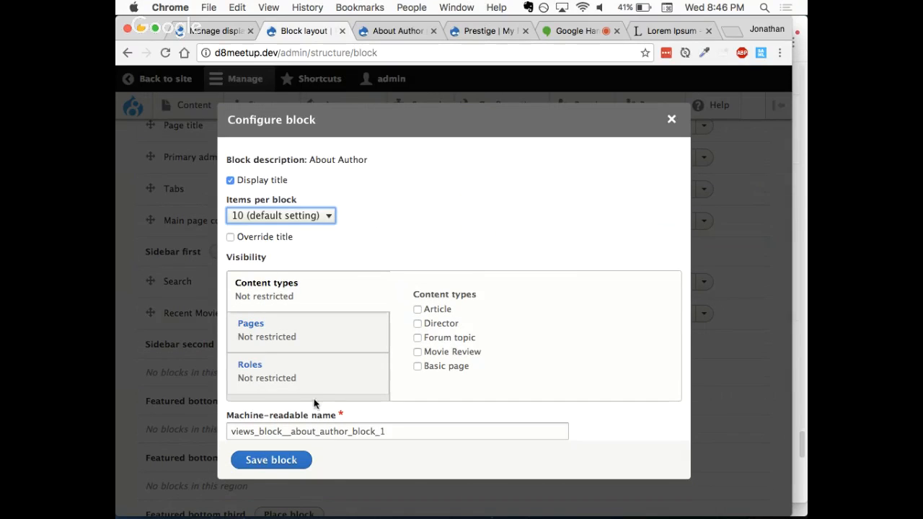
# Step: Restrict the block's visibility to the Movie Review and Article content types and save the block
pyautogui.scroll(-1, 430, 321)
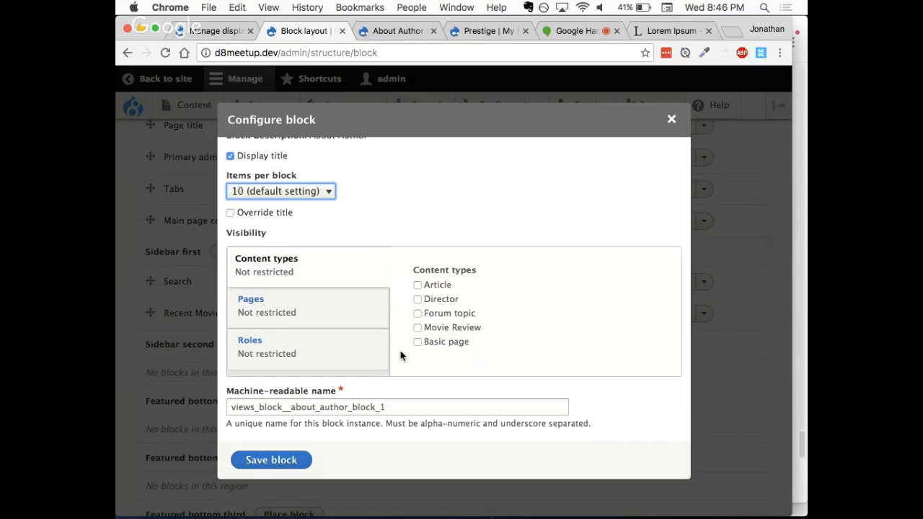
pyautogui.click(442, 329)
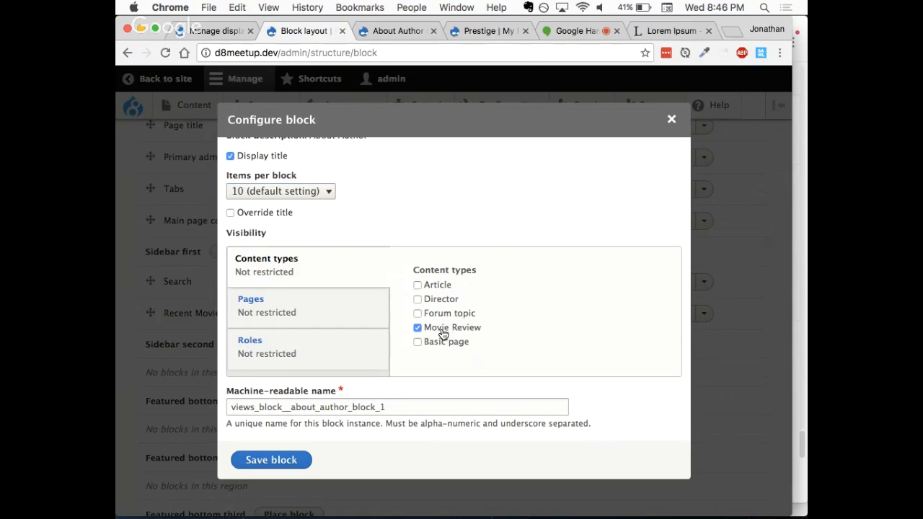
pyautogui.click(438, 286)
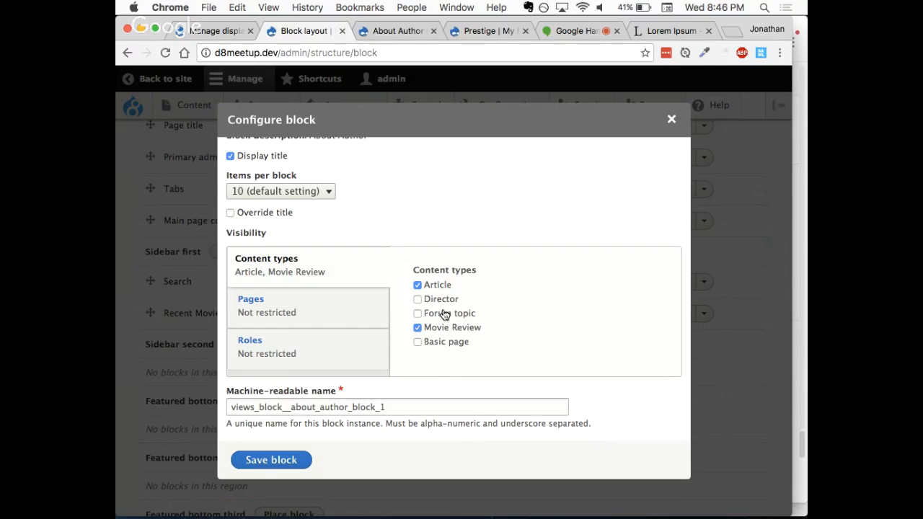
pyautogui.click(269, 462)
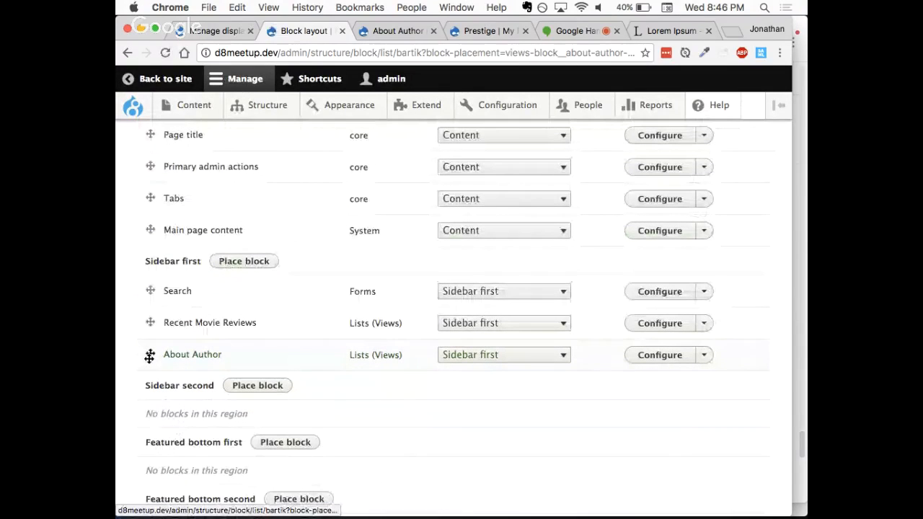
# Step: Move the About Author block above Recent Movie Reviews in the Sidebar first region and save the block layout
pyautogui.moveTo(149, 356); pyautogui.dragTo(150, 334)
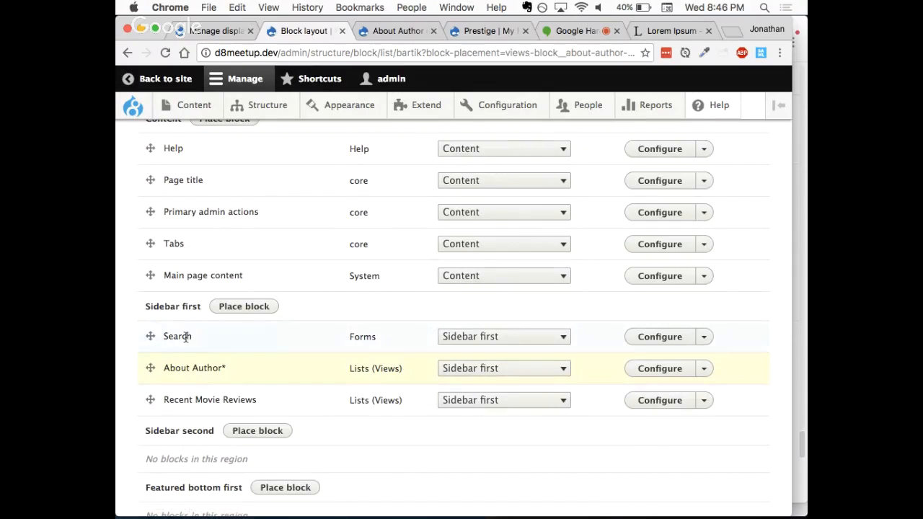
pyautogui.scroll(-2, 261, 385)
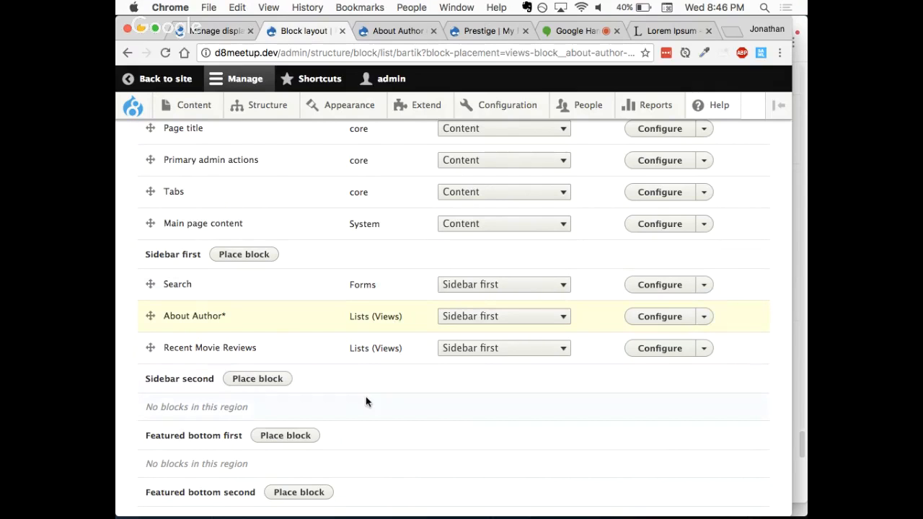
pyautogui.scroll(-10, 366, 402)
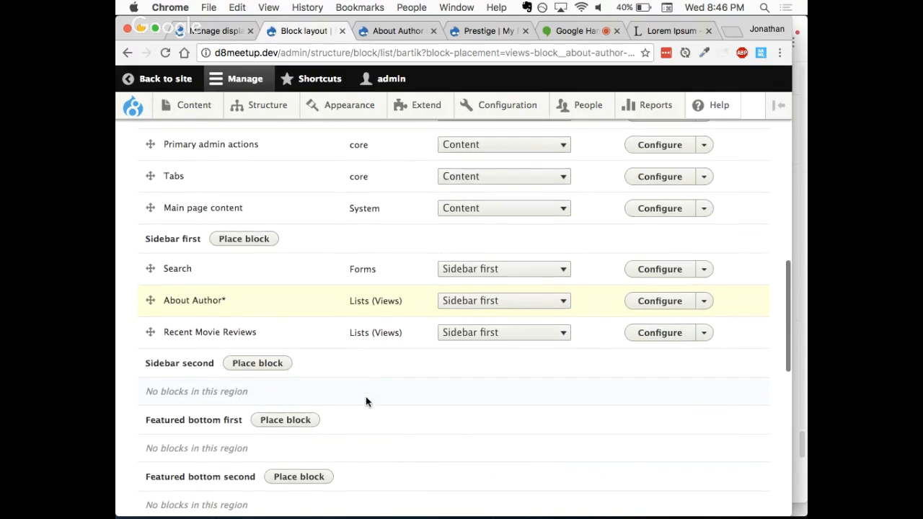
pyautogui.click(208, 443)
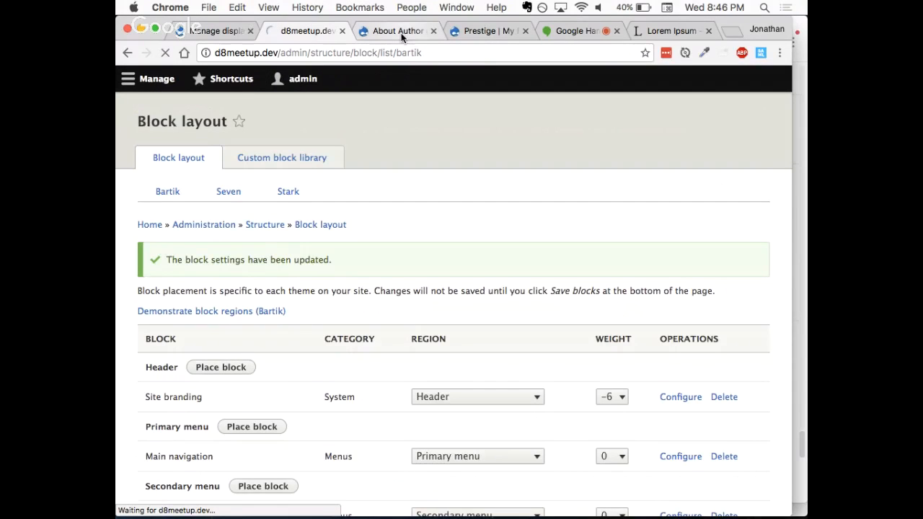
# Step: Reload the Prestige movie review page and check the About the Author block in its sidebar
pyautogui.click(401, 31)
pyautogui.click(473, 29)
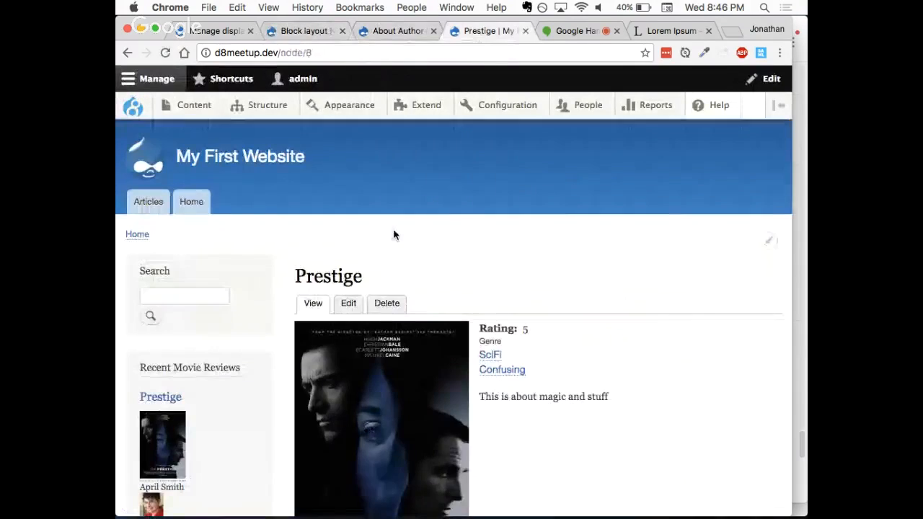
pyautogui.scroll(-1, 395, 235)
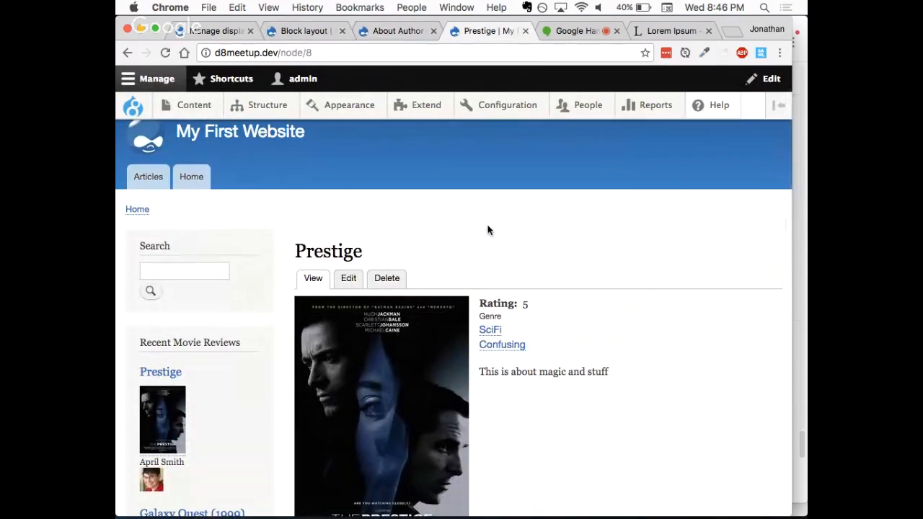
pyautogui.press('super+r')
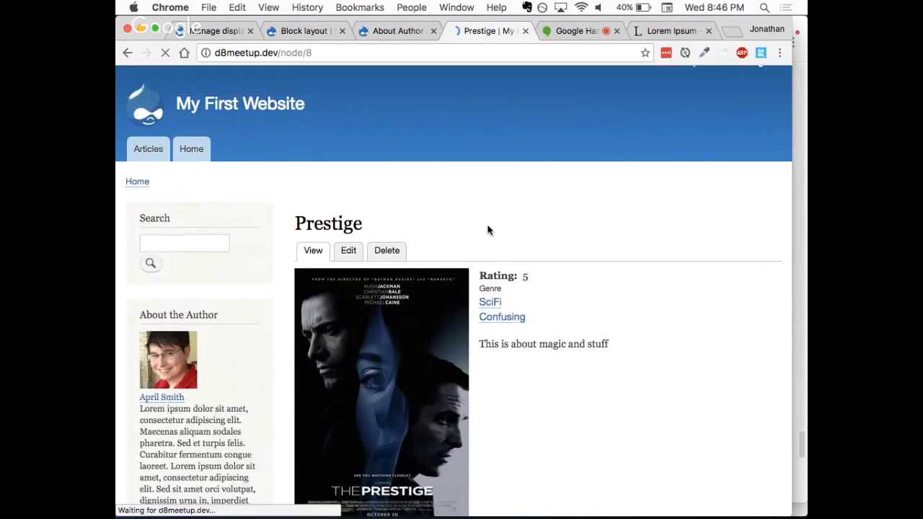
pyautogui.scroll(-2, 487, 230)
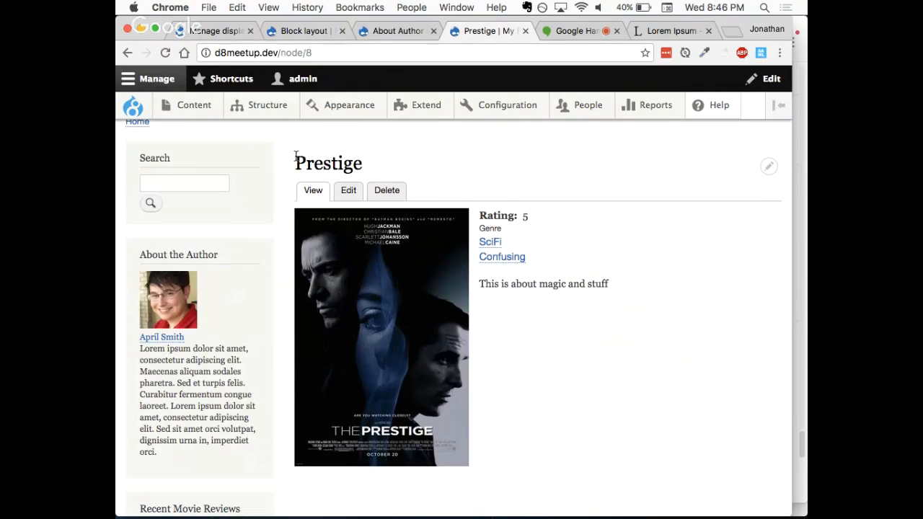
pyautogui.moveTo(301, 150); pyautogui.dragTo(396, 155)
pyautogui.click(395, 156)
pyautogui.moveTo(793, 286); pyautogui.dragTo(781, 285)
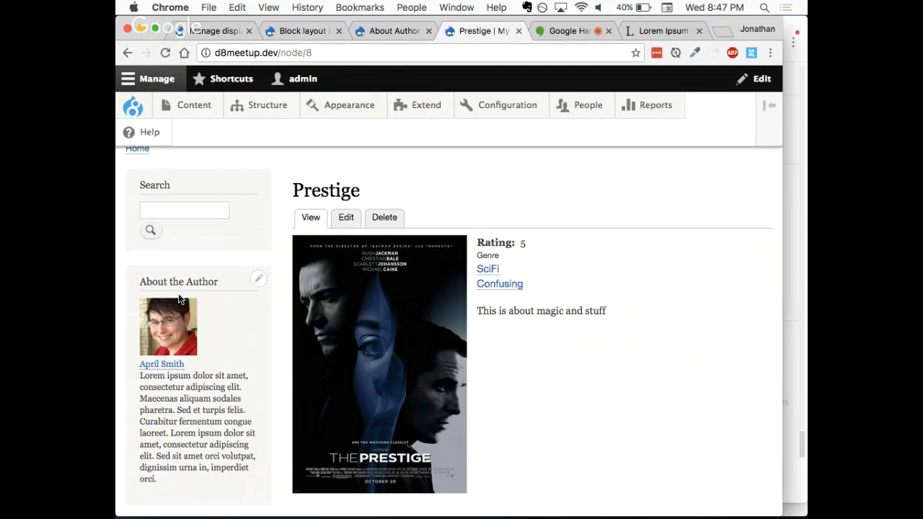
pyautogui.moveTo(304, 191); pyautogui.dragTo(343, 190)
pyautogui.click(394, 190)
pyautogui.moveTo(783, 228); pyautogui.dragTo(787, 227)
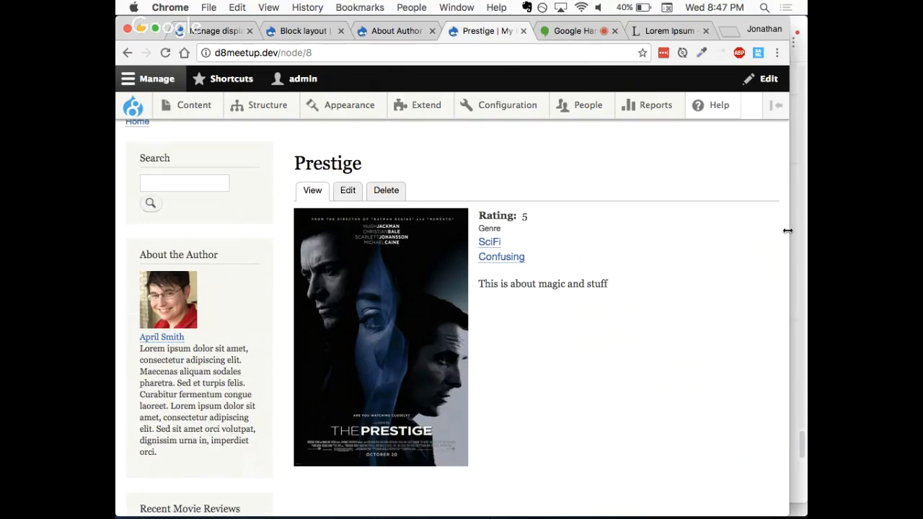
pyautogui.scroll(2, 620, 249)
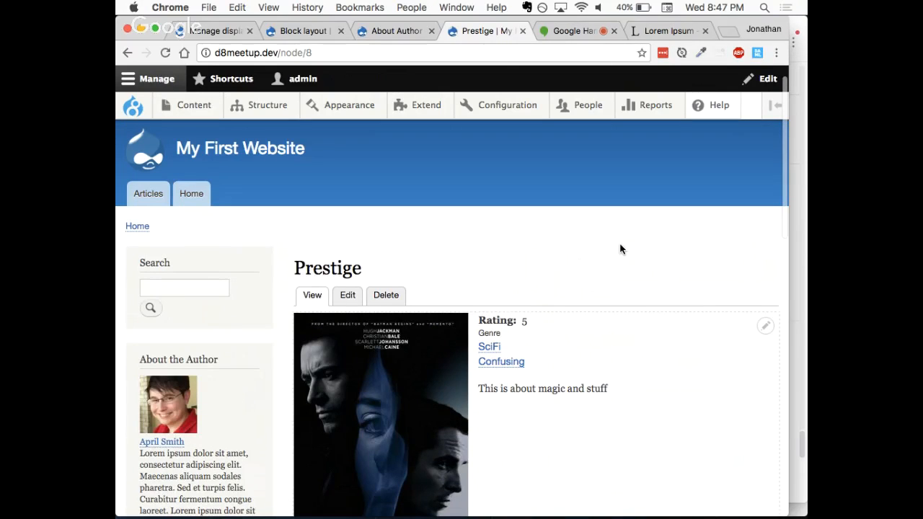
# Step: Open the Galaxy Quest (1999) movie review from the home page and check the About the Author block in its sidebar
pyautogui.click(191, 195)
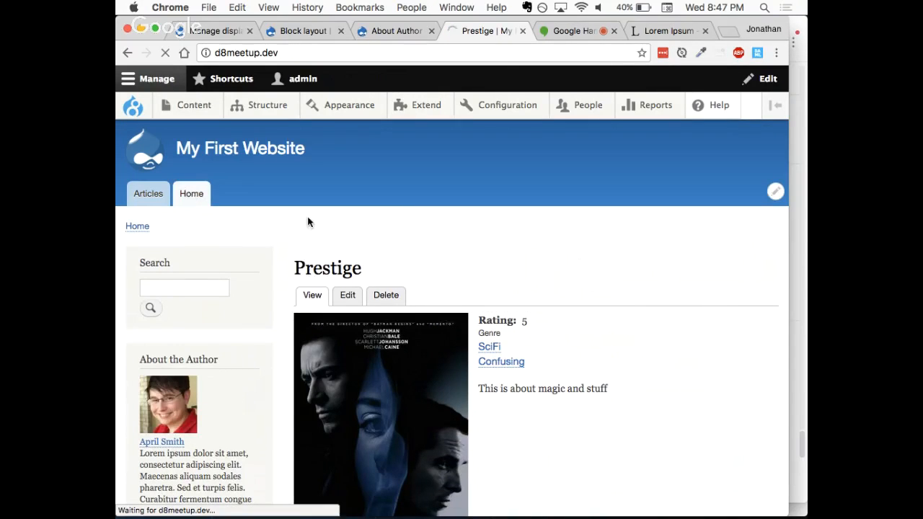
pyautogui.scroll(-5, 439, 346)
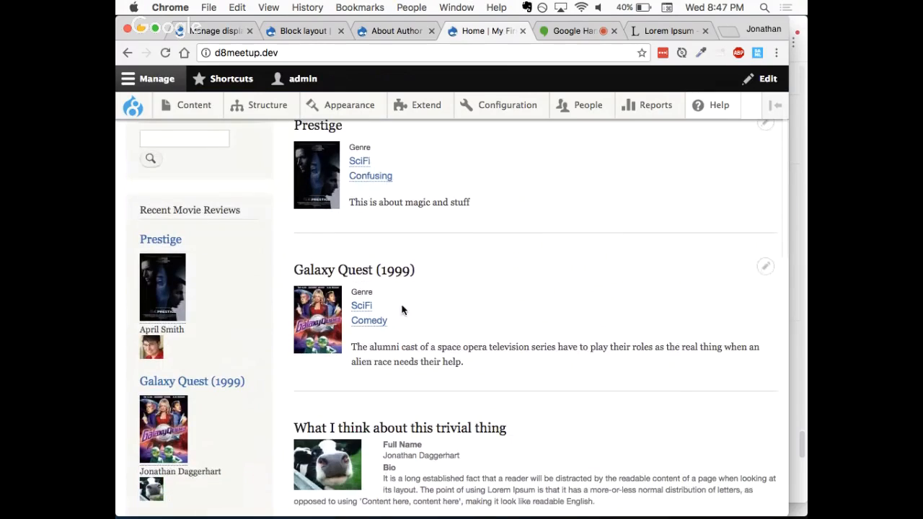
pyautogui.click(333, 271)
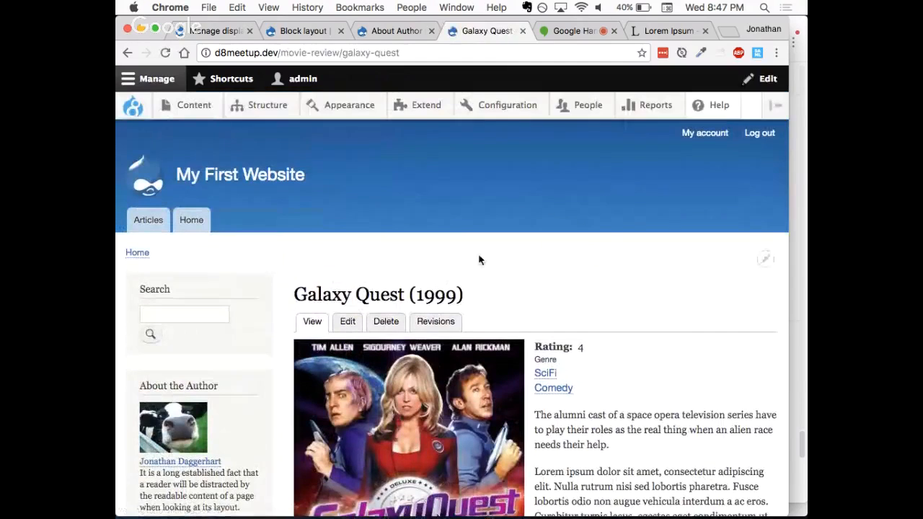
pyautogui.scroll(-3, 482, 261)
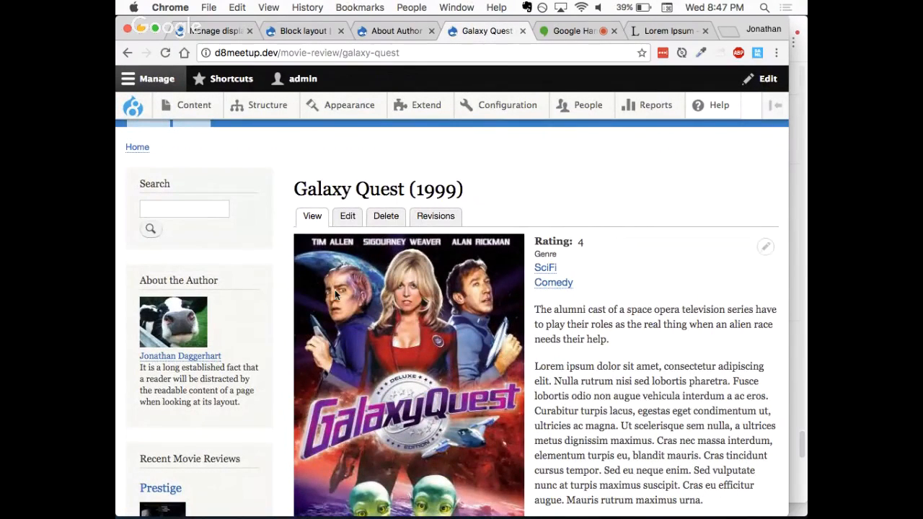
# Step: Open the article "How to do a thing the best" from the Articles listing and check its About the Author sidebar block
pyautogui.scroll(3, 334, 289)
pyautogui.click(156, 218)
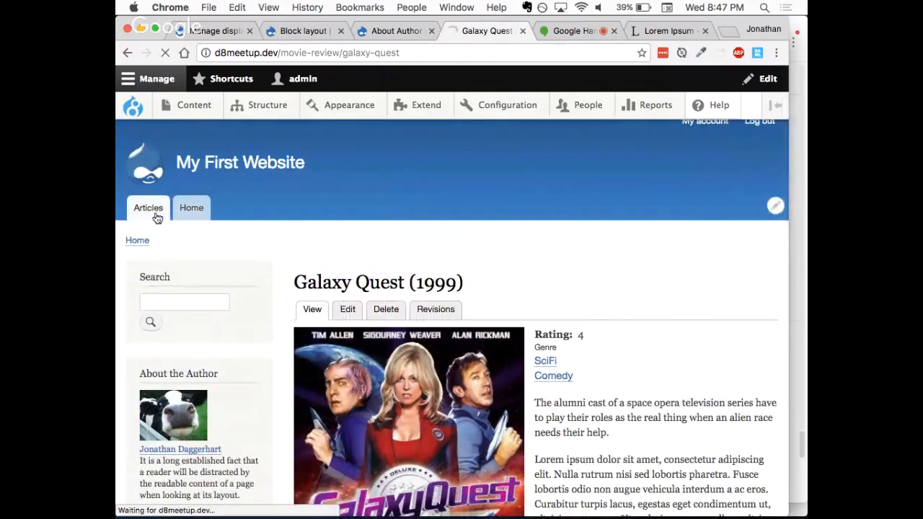
pyautogui.scroll(-5, 436, 333)
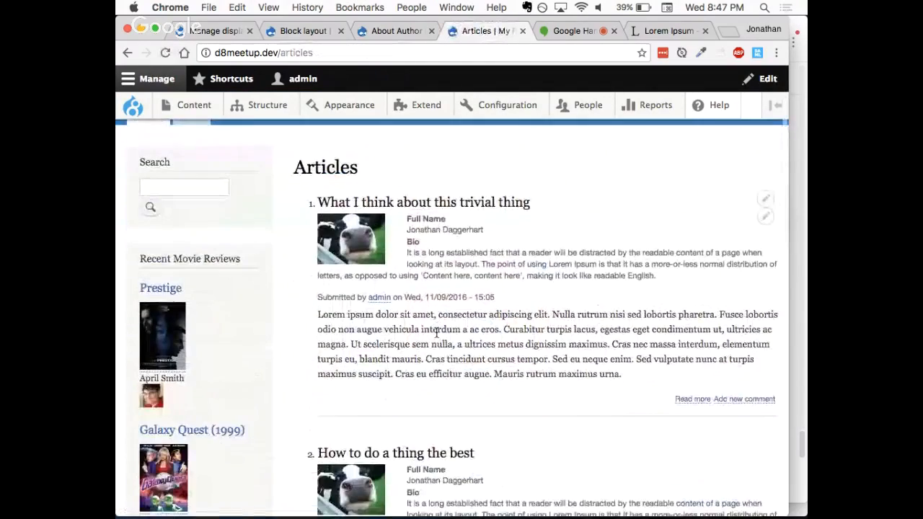
pyautogui.scroll(-3, 436, 333)
pyautogui.scroll(4, 432, 331)
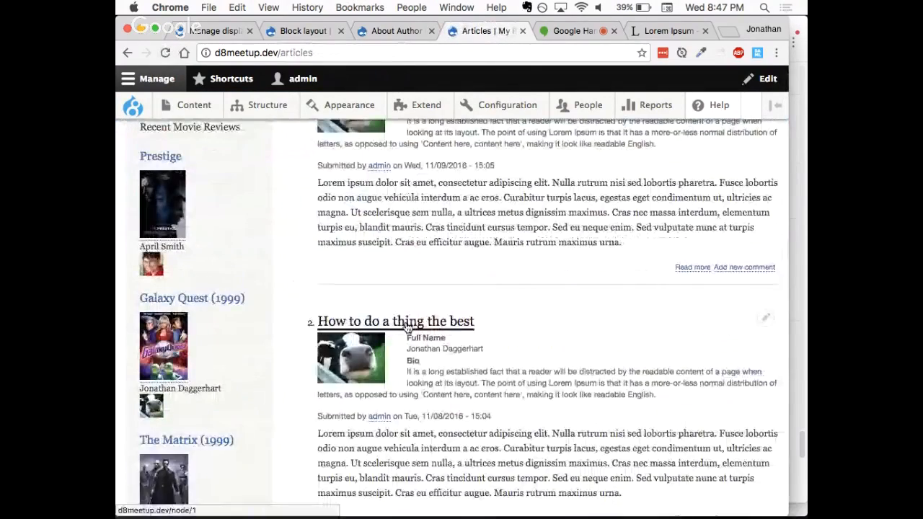
pyautogui.click(407, 329)
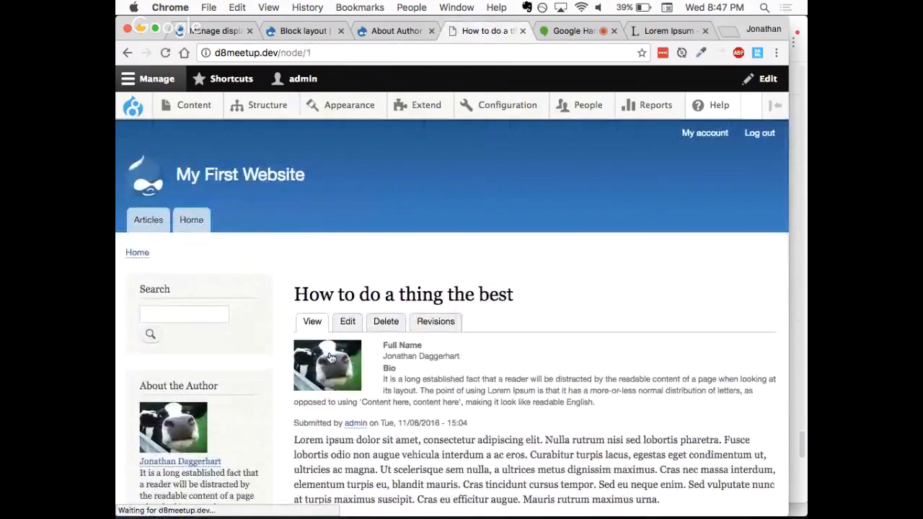
pyautogui.scroll(-3, 331, 359)
pyautogui.moveTo(142, 270)
pyautogui.mouseDown()
pyautogui.moveTo(254, 371)
pyautogui.moveTo(249, 390)
pyautogui.mouseUp()
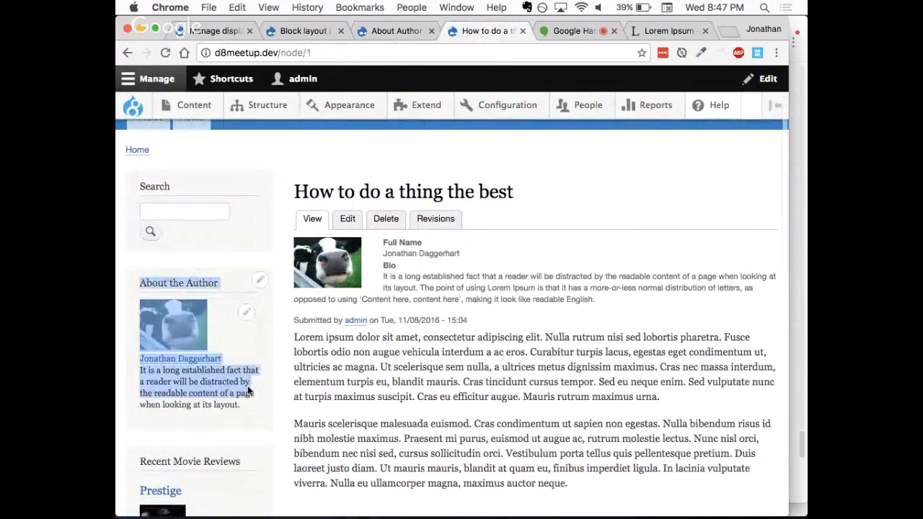
pyautogui.click(249, 413)
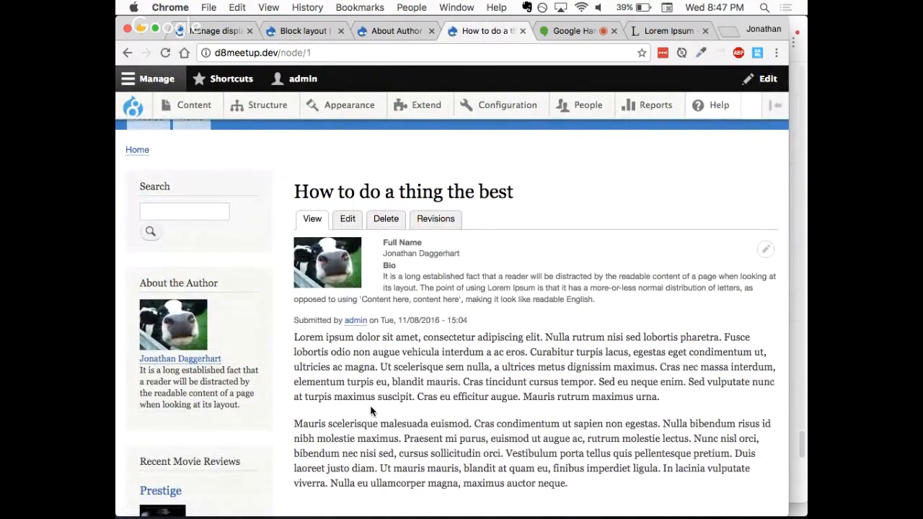
# Step: Return to the home page, open The Matrix (1999) review and check the About the Author block in its sidebar
pyautogui.scroll(3, 370, 412)
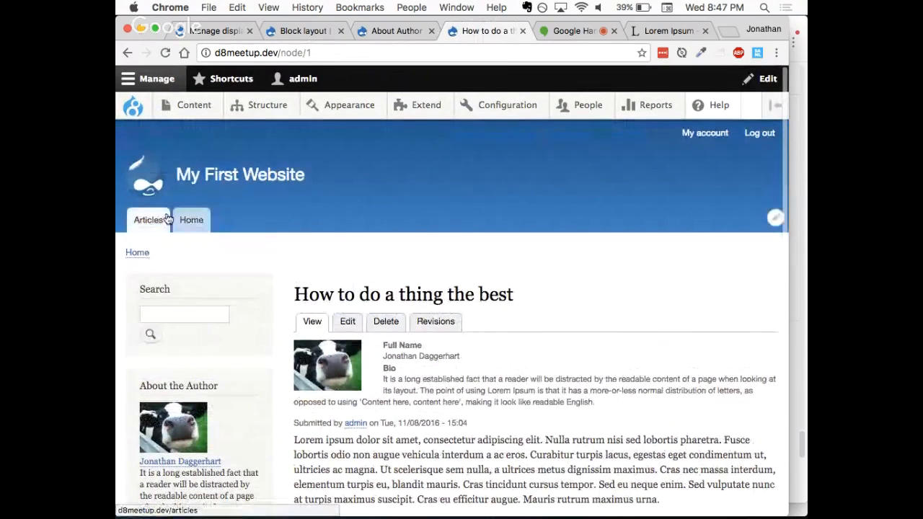
pyautogui.click(193, 226)
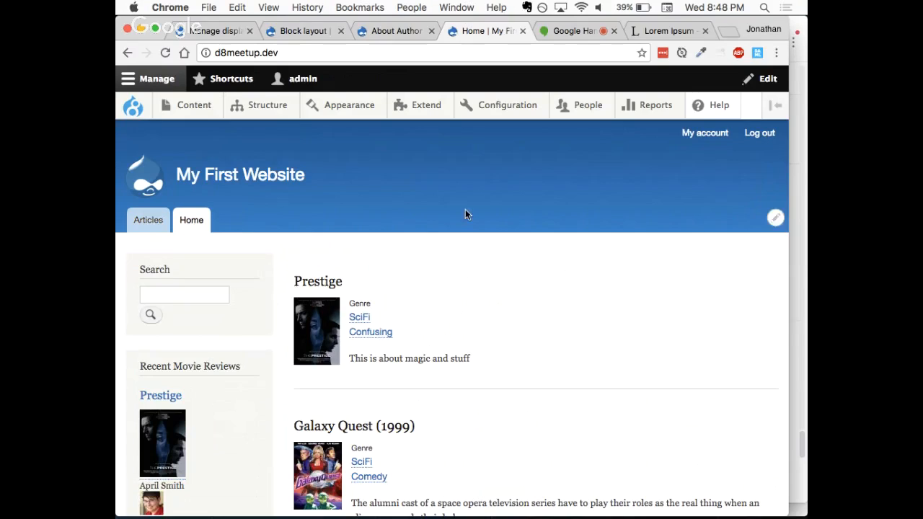
pyautogui.moveTo(580, 116)
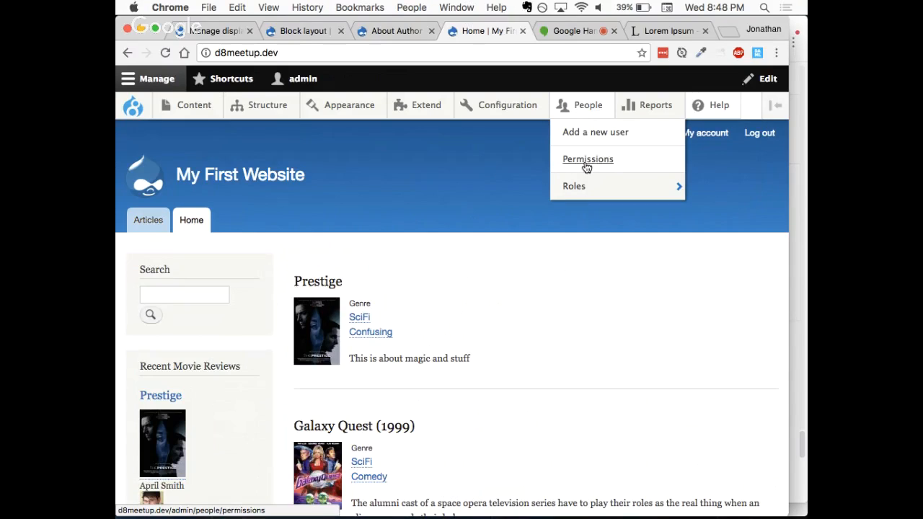
pyautogui.moveTo(575, 188)
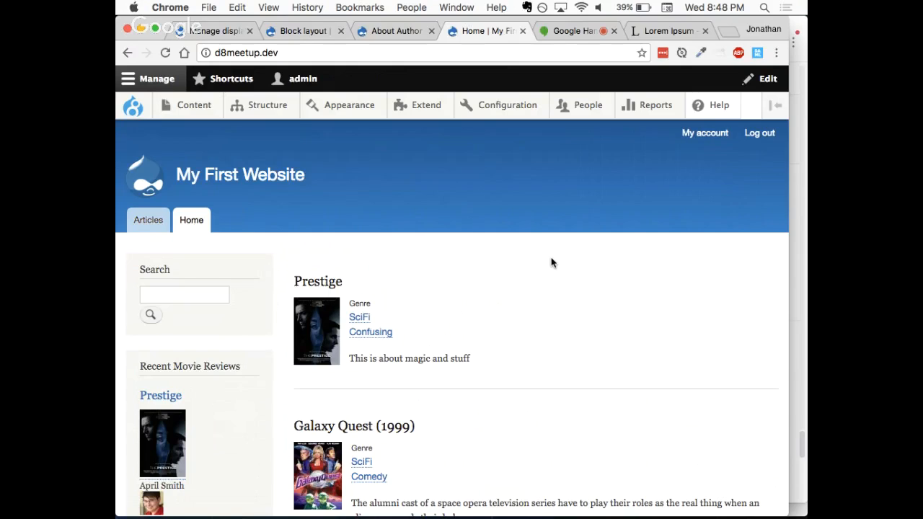
pyautogui.scroll(-3, 551, 263)
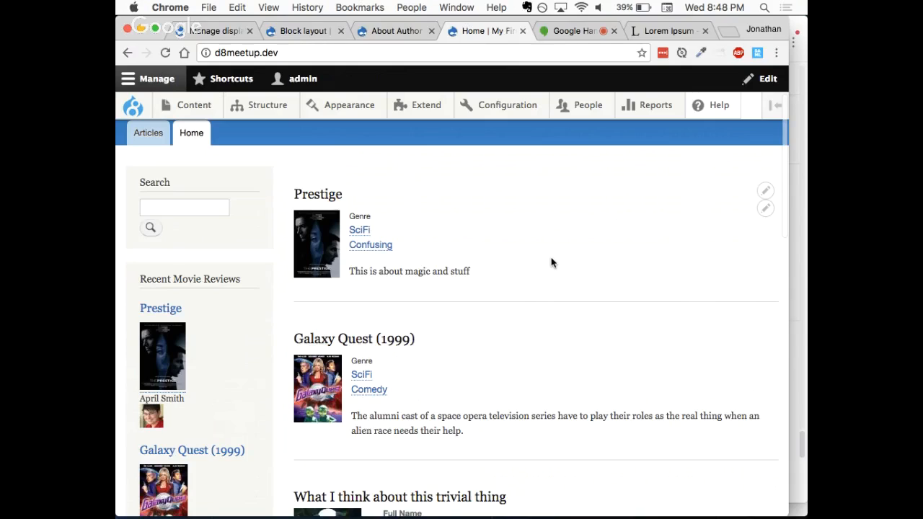
pyautogui.scroll(-1, 551, 263)
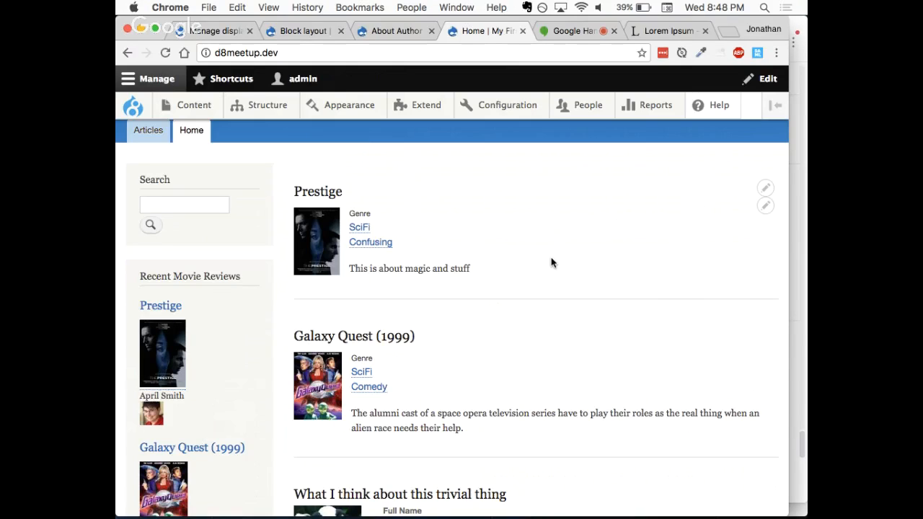
pyautogui.scroll(-3, 551, 262)
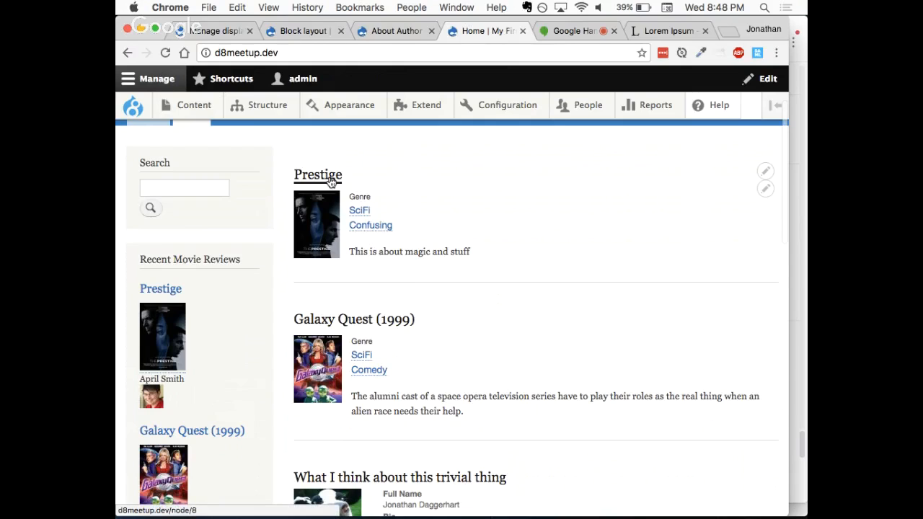
pyautogui.scroll(-3, 410, 335)
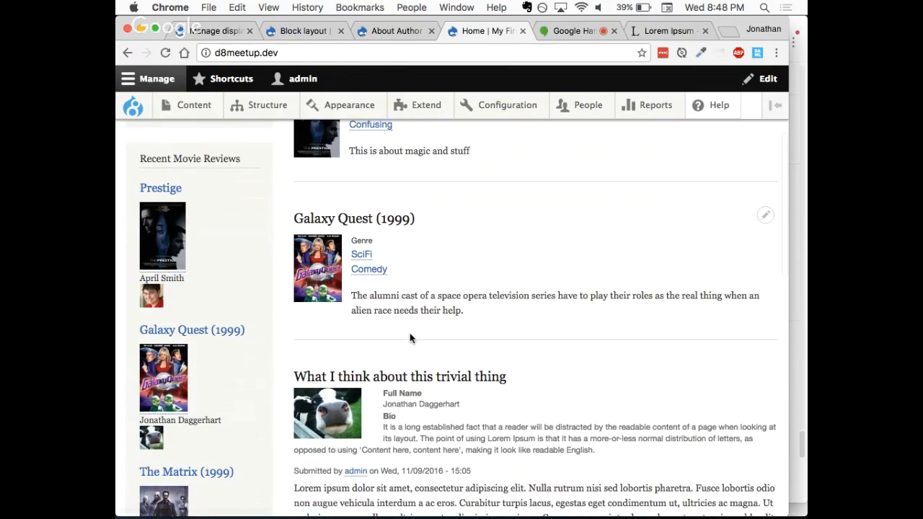
pyautogui.scroll(-10, 411, 338)
pyautogui.click(353, 285)
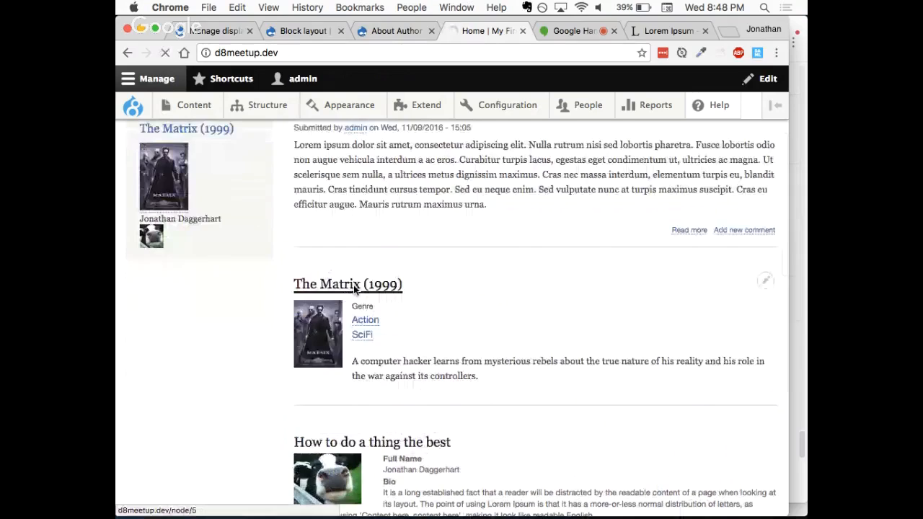
pyautogui.scroll(-5, 432, 257)
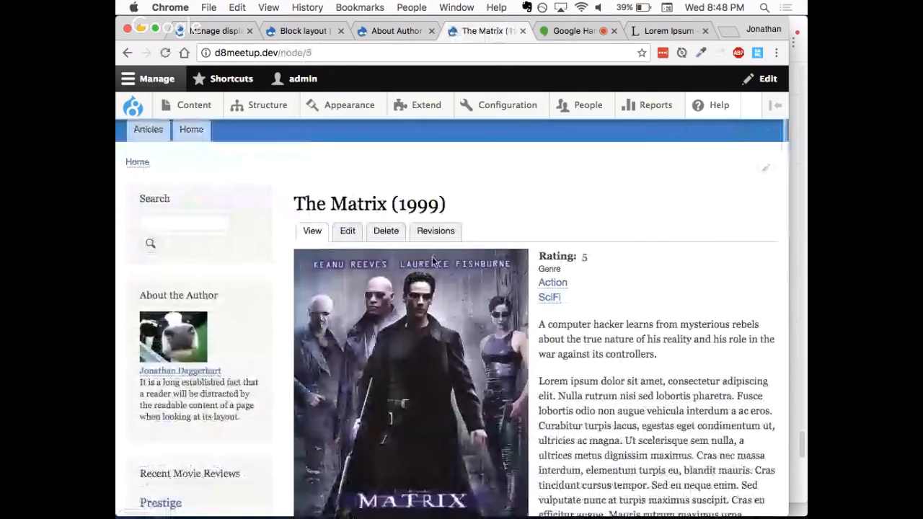
pyautogui.scroll(1, 288, 241)
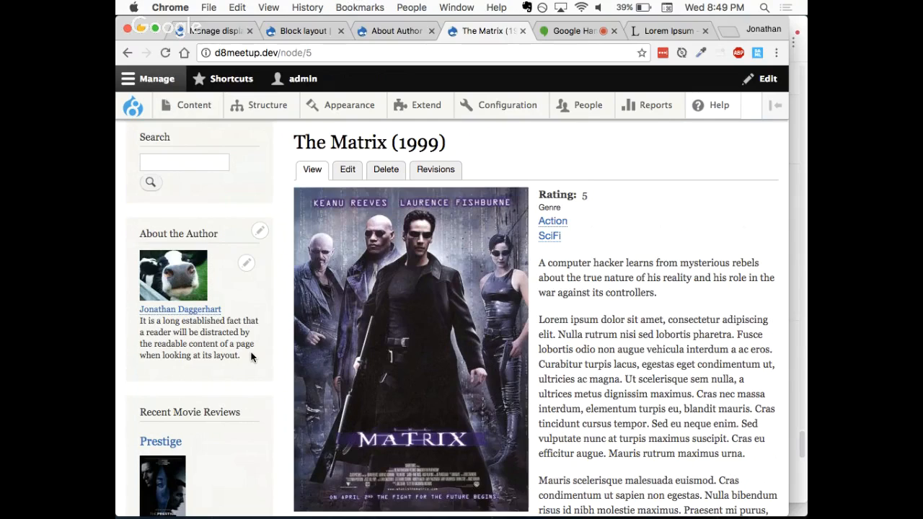
pyautogui.scroll(2, 251, 357)
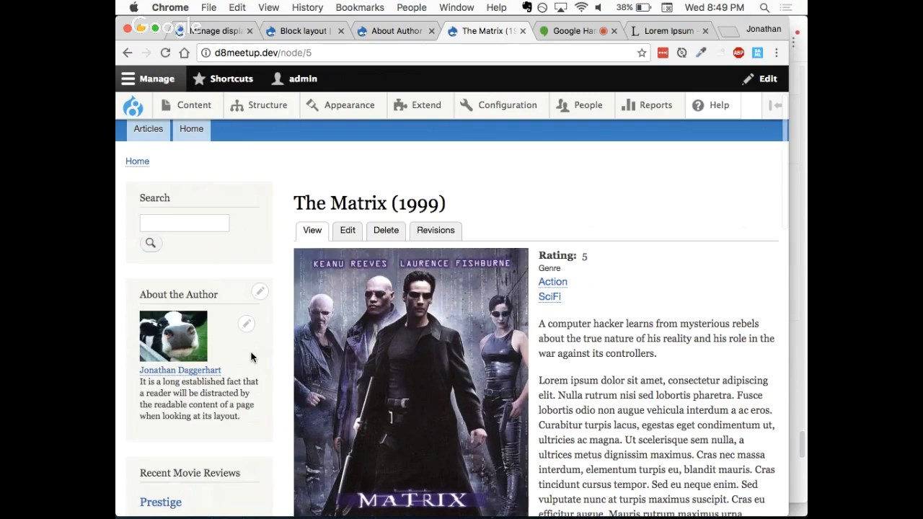
pyautogui.scroll(2, 251, 357)
# Step: Close the Lorem Ipsum browser tab, keeping The Matrix (1999) review page in view
pyautogui.moveTo(583, 106)
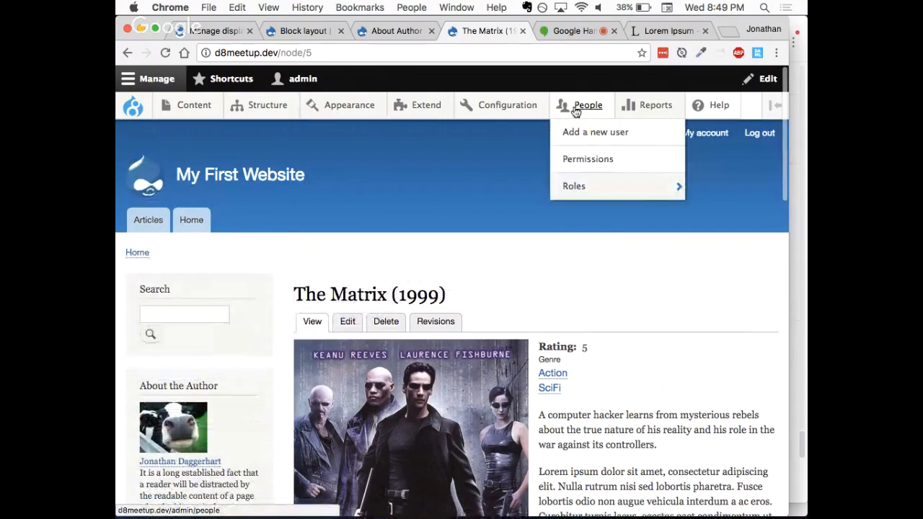
pyautogui.moveTo(572, 193)
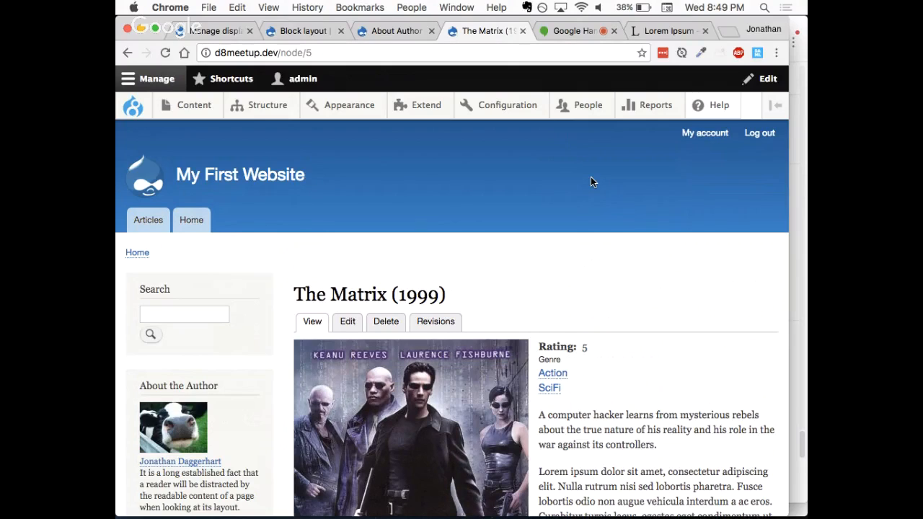
pyautogui.click(706, 31)
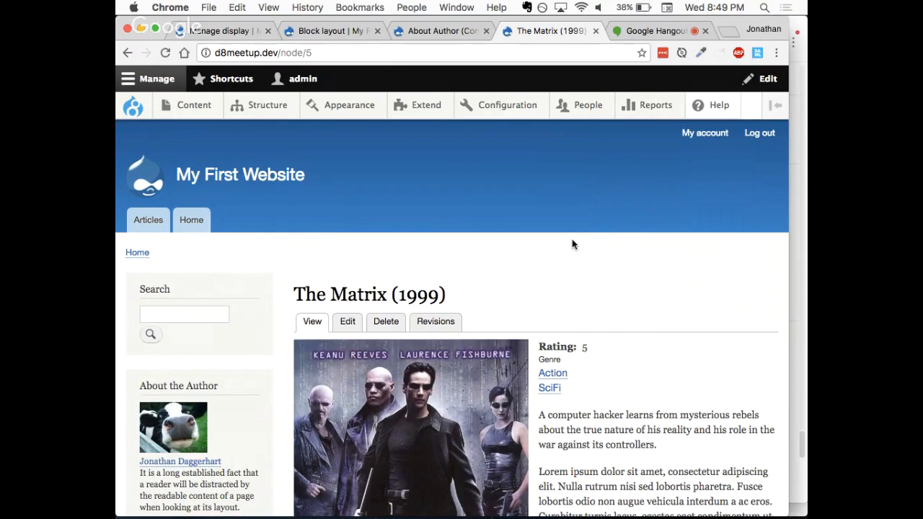